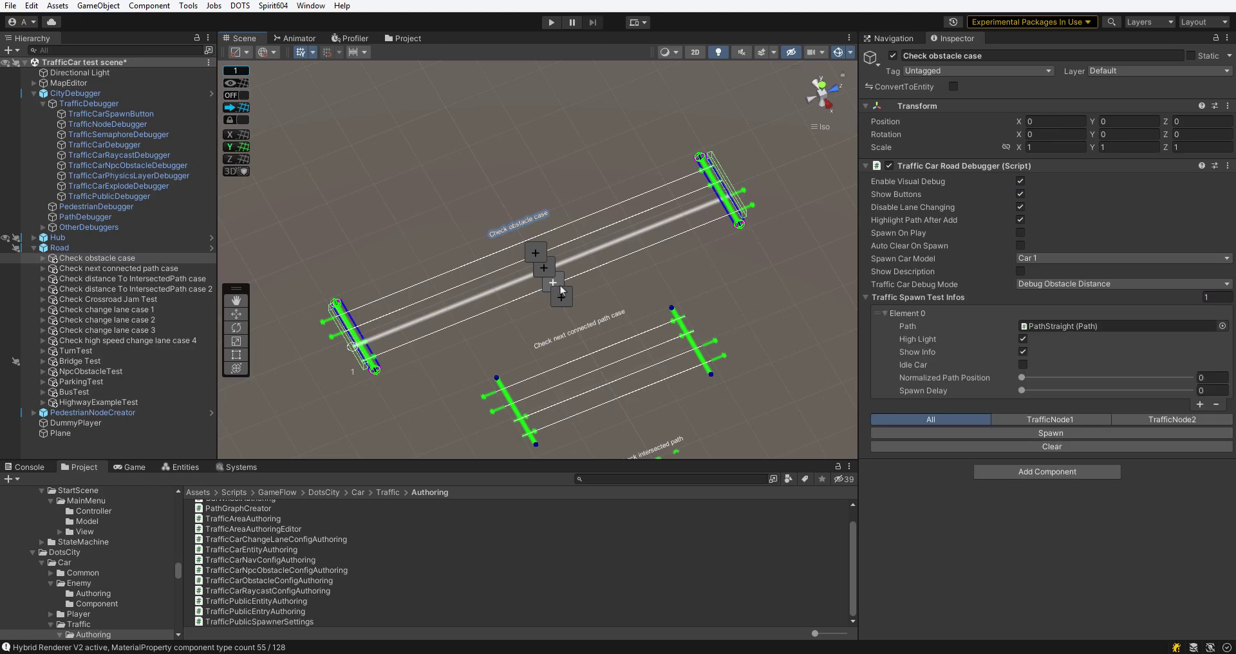
Set Element 0's Normalized Path Position to 0.977, mark it as an Idle Car, and add a second traffic spawn test entry.
left_click(1057, 378)
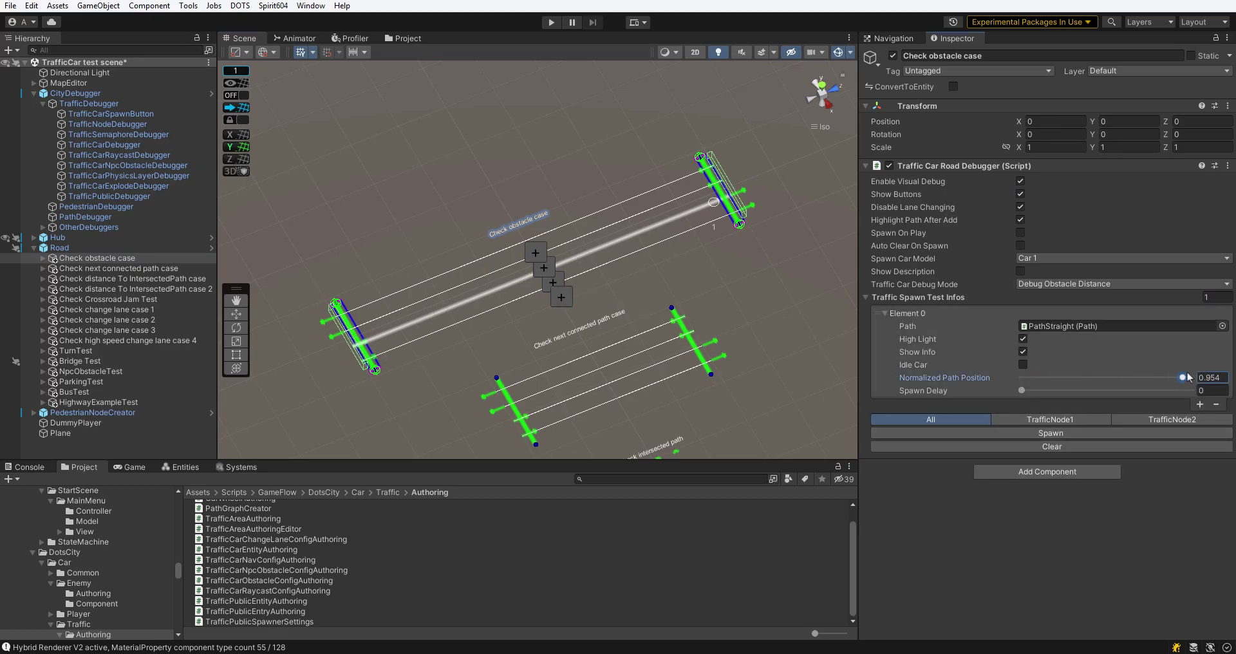
left_click(1200, 403)
left_click(1022, 365)
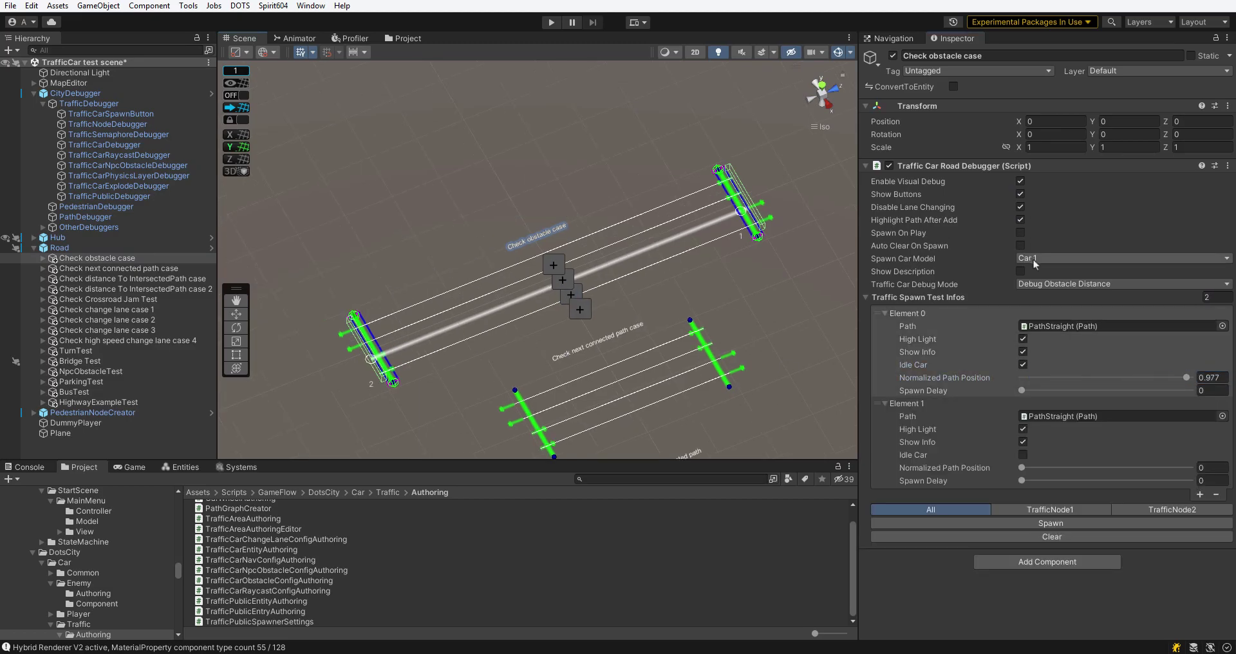
Look over the spawn car model choices and read the obstacle case's description, leaving both settings as they are.
left_click(1063, 266)
left_click(1216, 237)
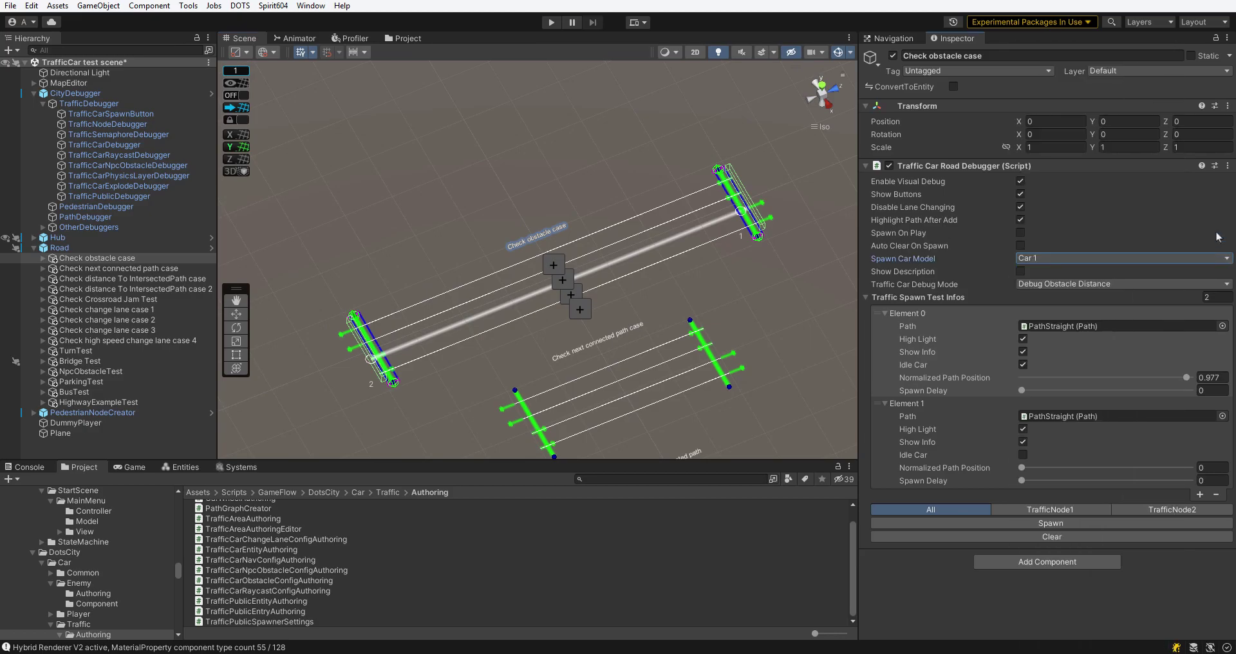
left_click(1020, 271)
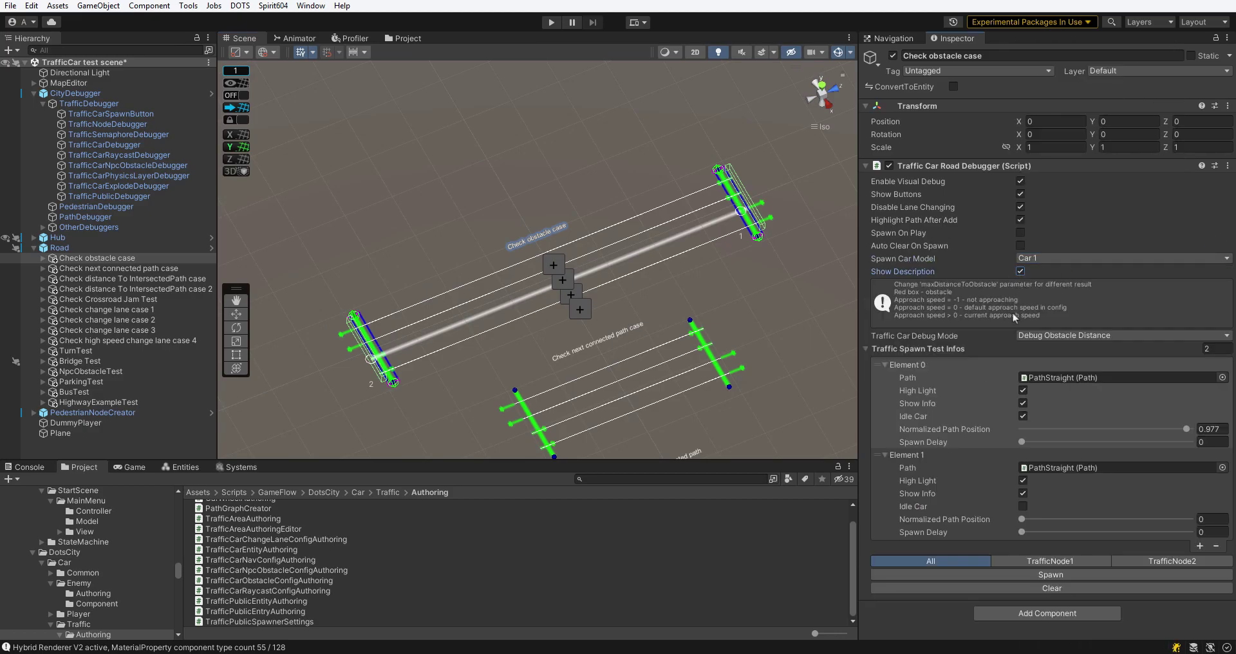
left_click(1020, 271)
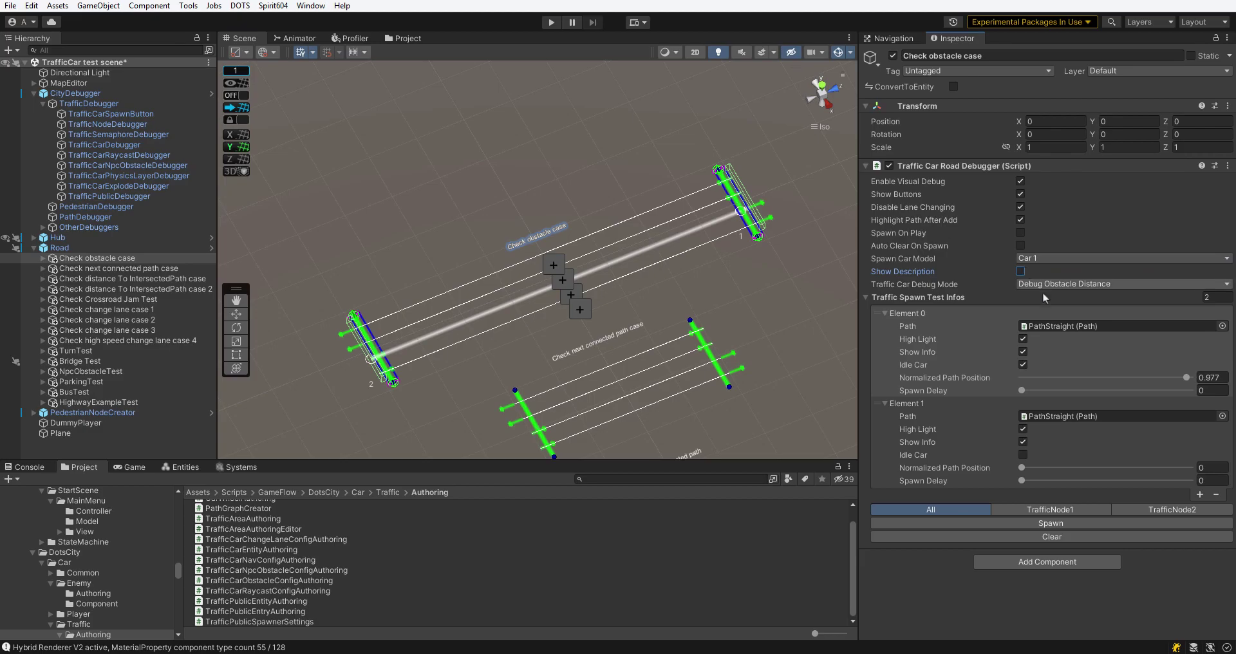
Start play mode and spawn the obstacle case's test cars three times in a row.
middle_click_drag(717, 305, 713, 274)
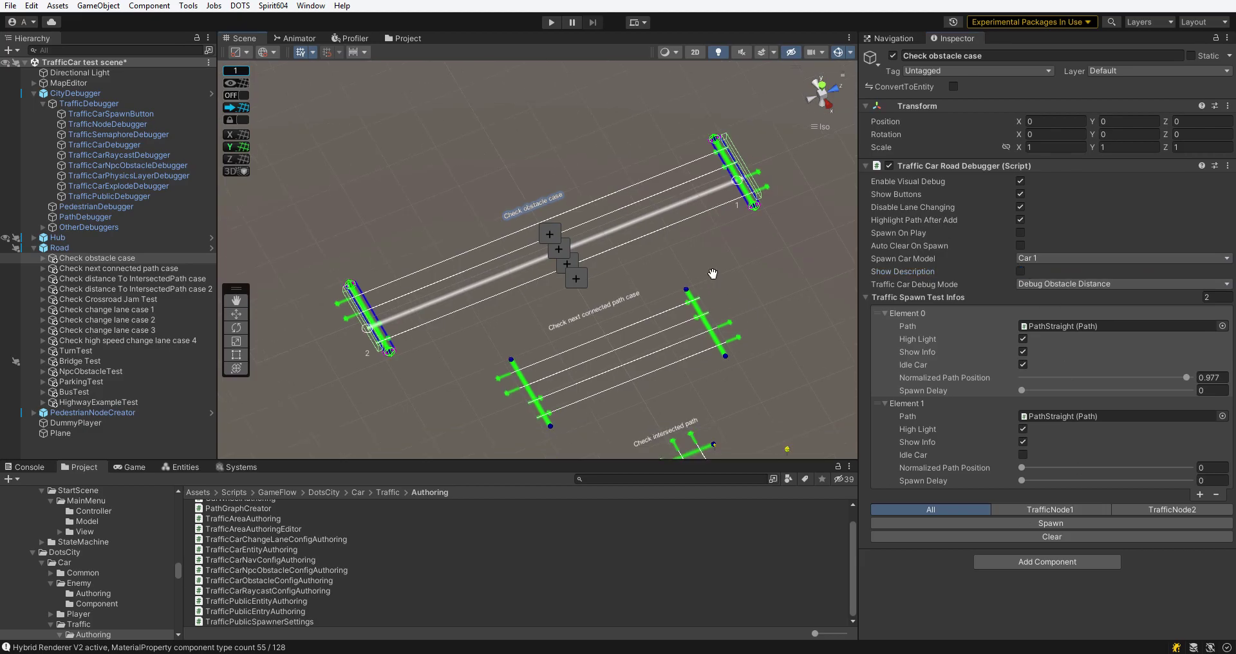
left_click(552, 23)
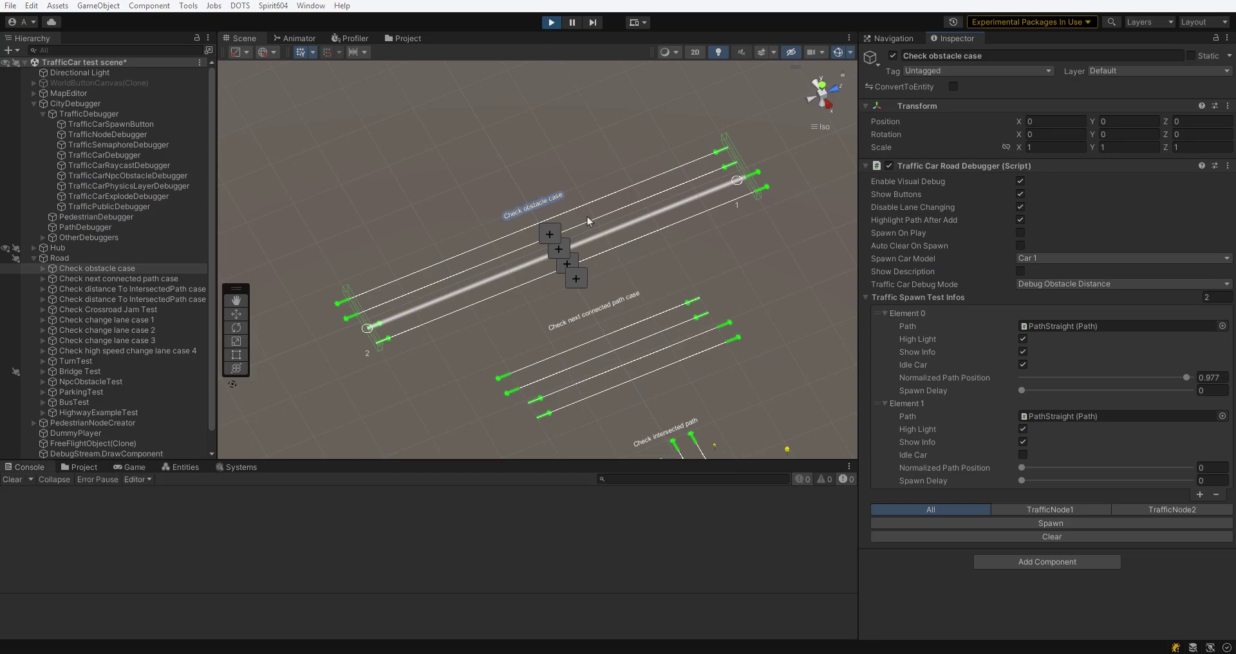
left_click(1028, 523)
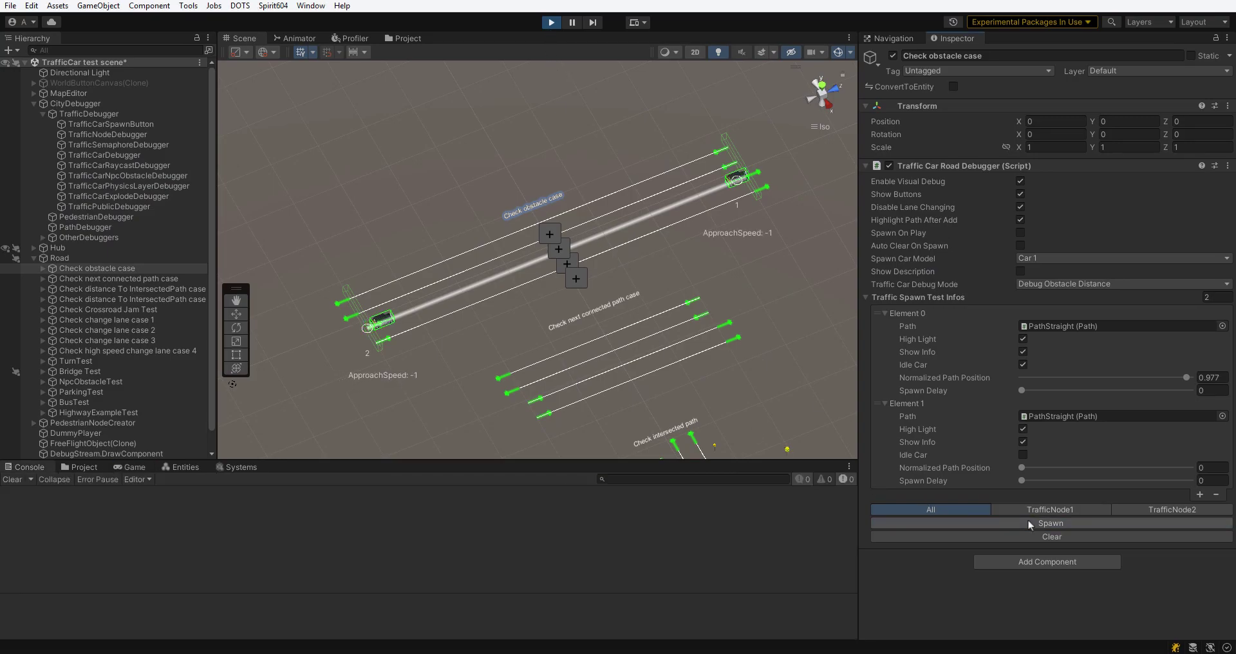
left_click(1027, 521)
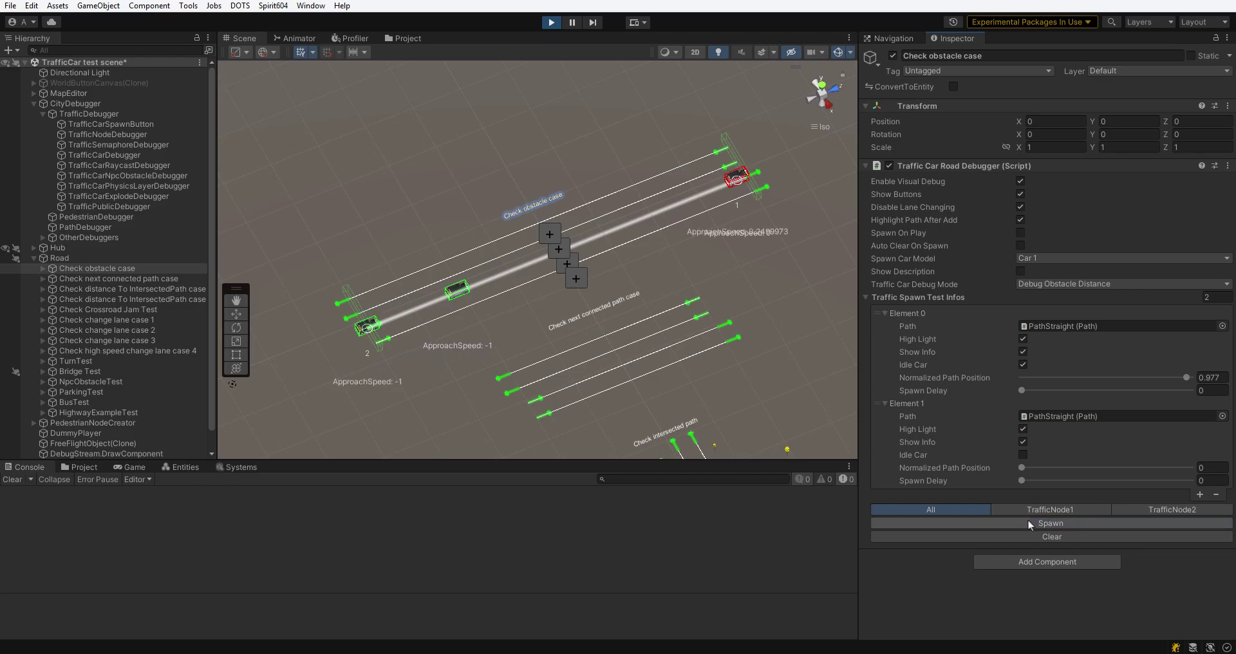
left_click(1027, 520)
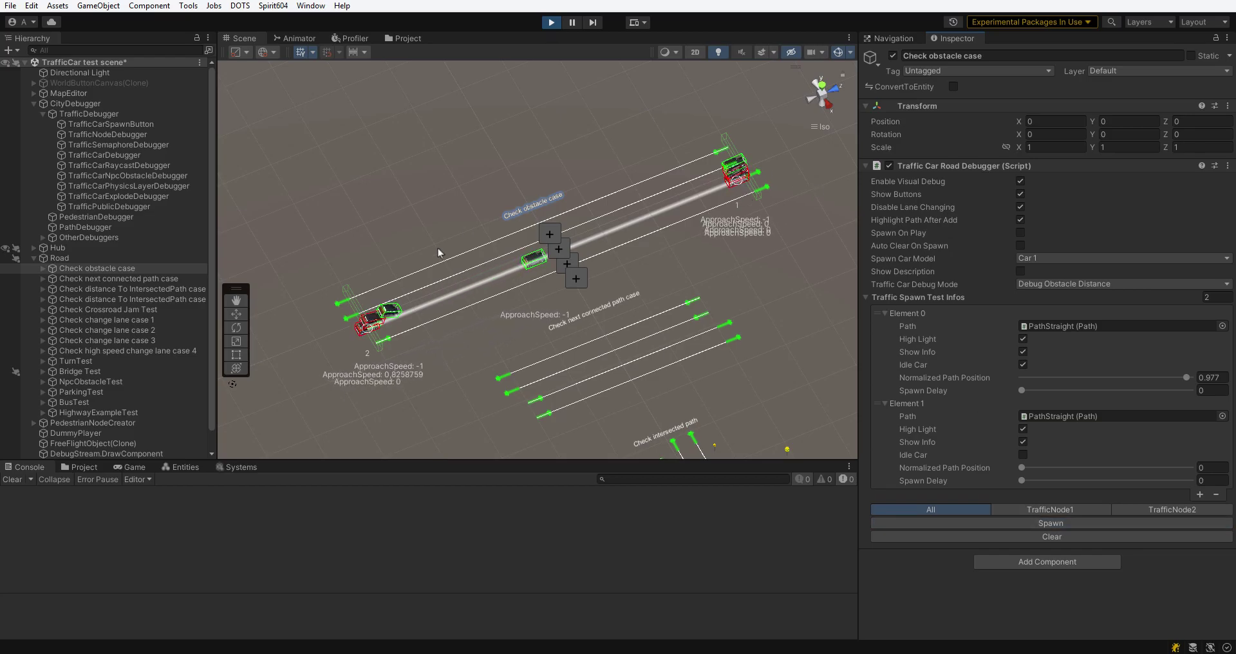
Enable Auto Clear On Spawn, respawn the obstacle case's cars, and turn off Show Buttons.
left_click(1020, 245)
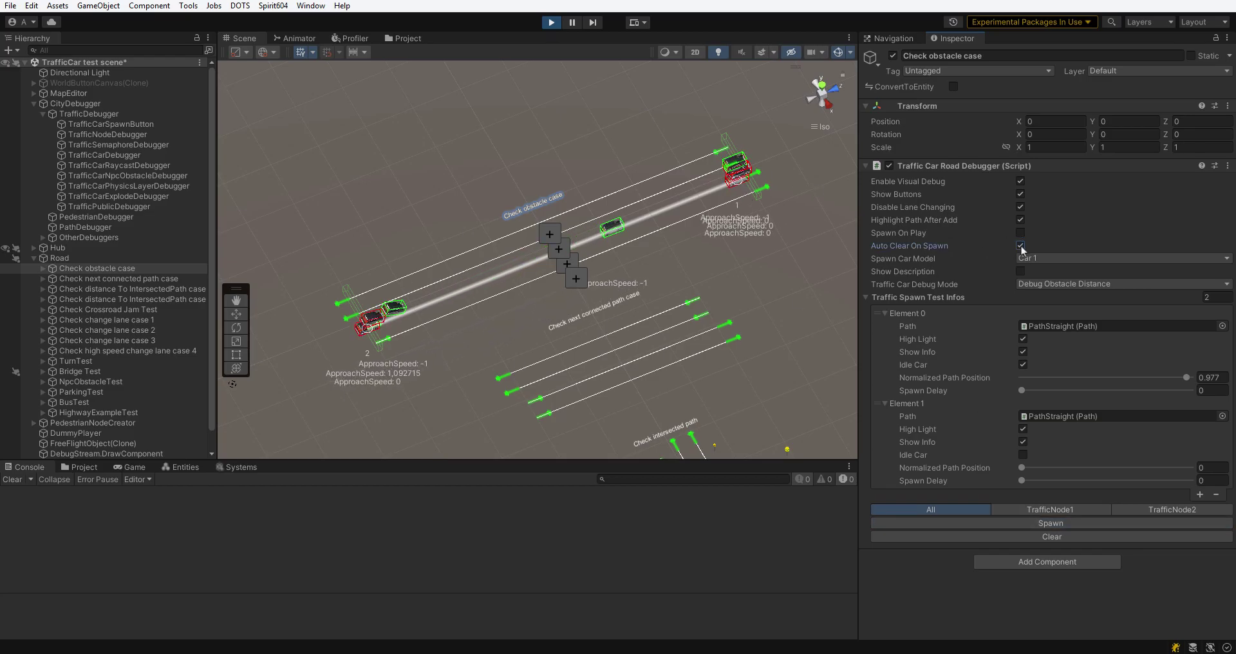
left_click(1073, 523)
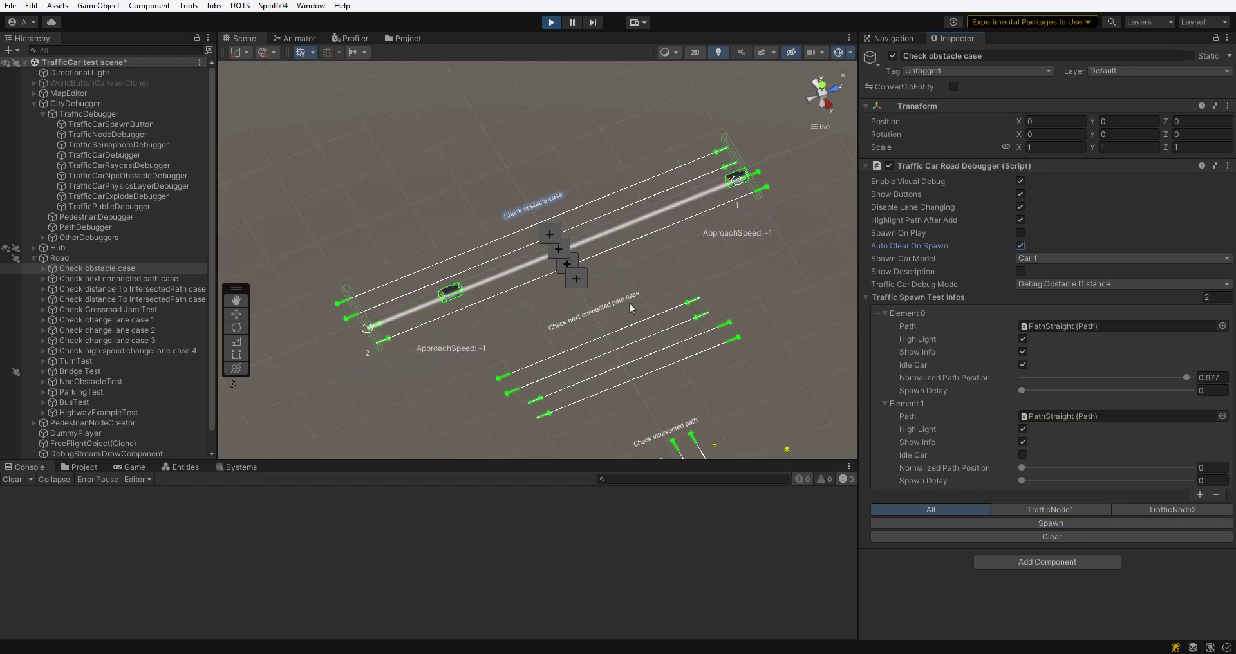
left_click(1020, 194)
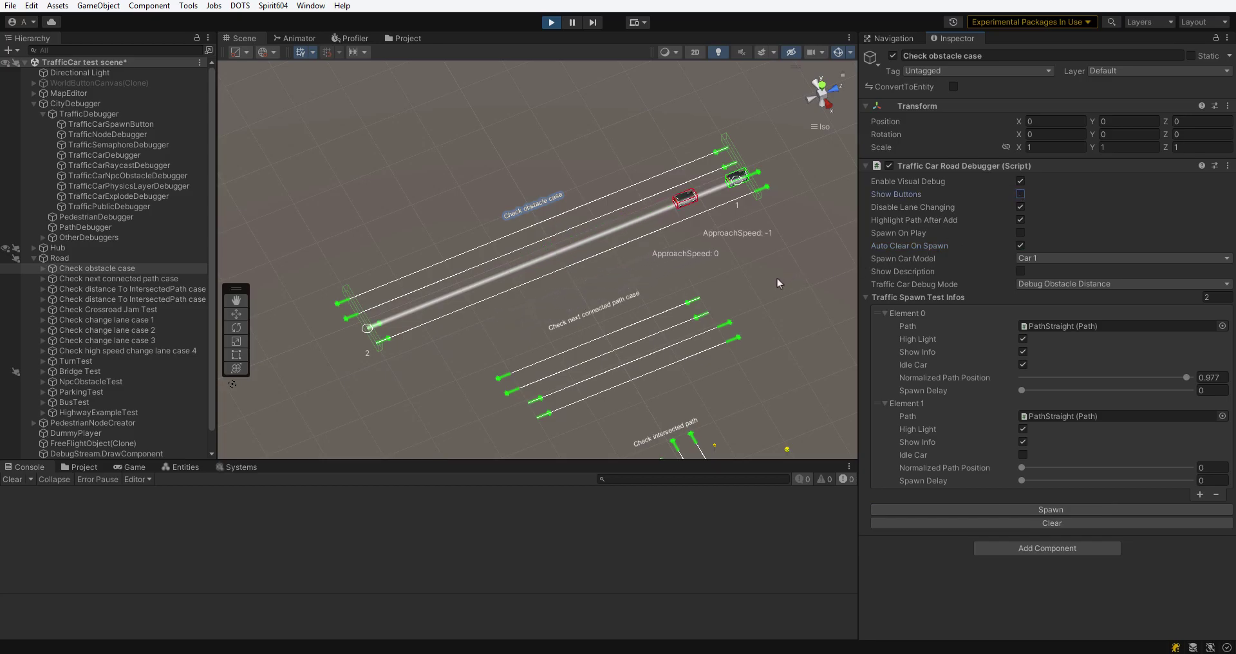
middle_click_drag(486, 241, 476, 241)
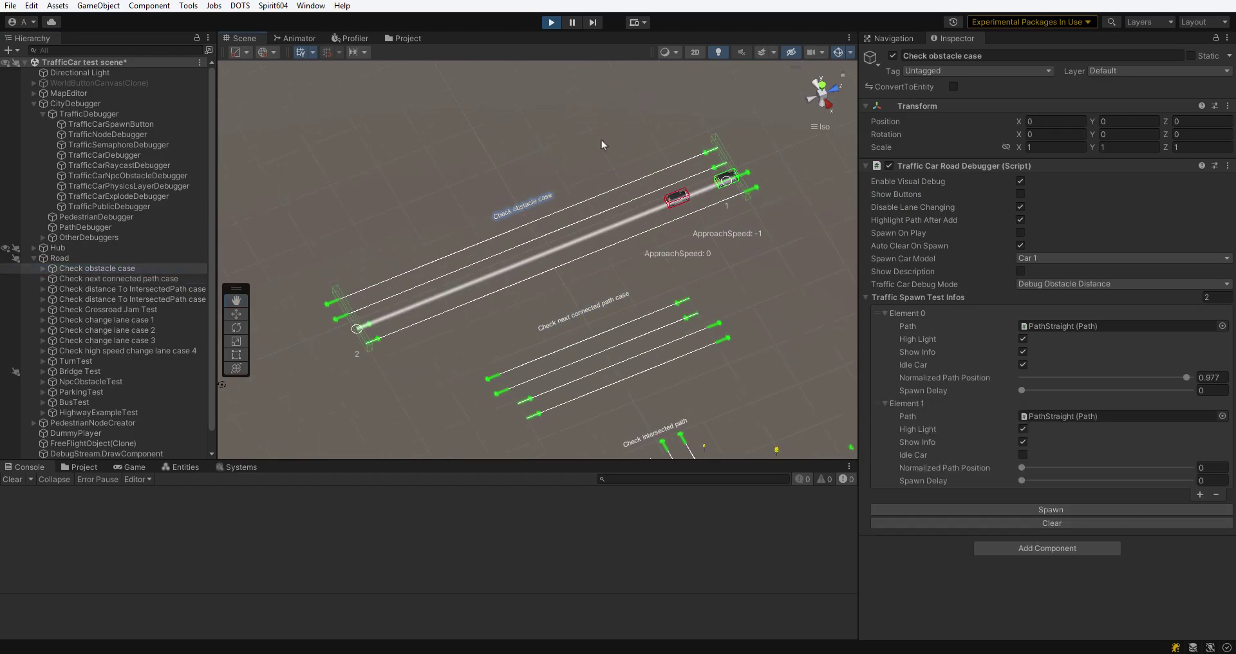
Expand Hub and its Configs in the hierarchy and open TrafficCarObstacleConfig for inspection.
left_click(114, 249)
key("Right")
left_click(137, 308)
key("Right")
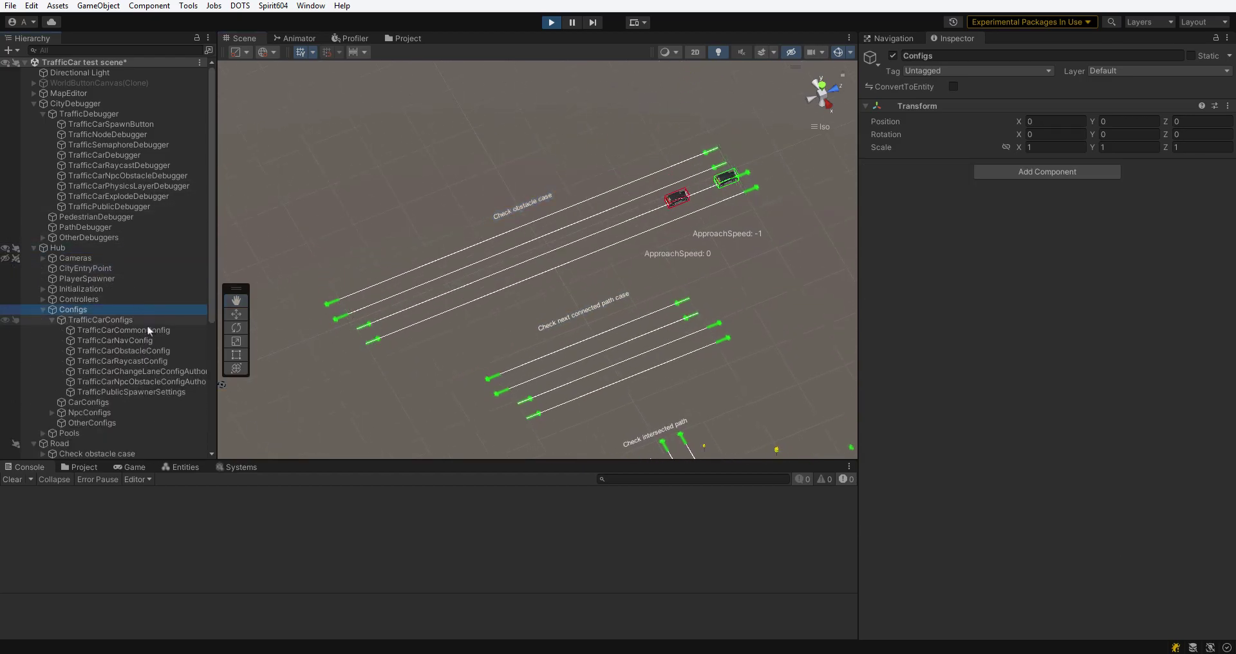
left_click(146, 341)
left_click(145, 350)
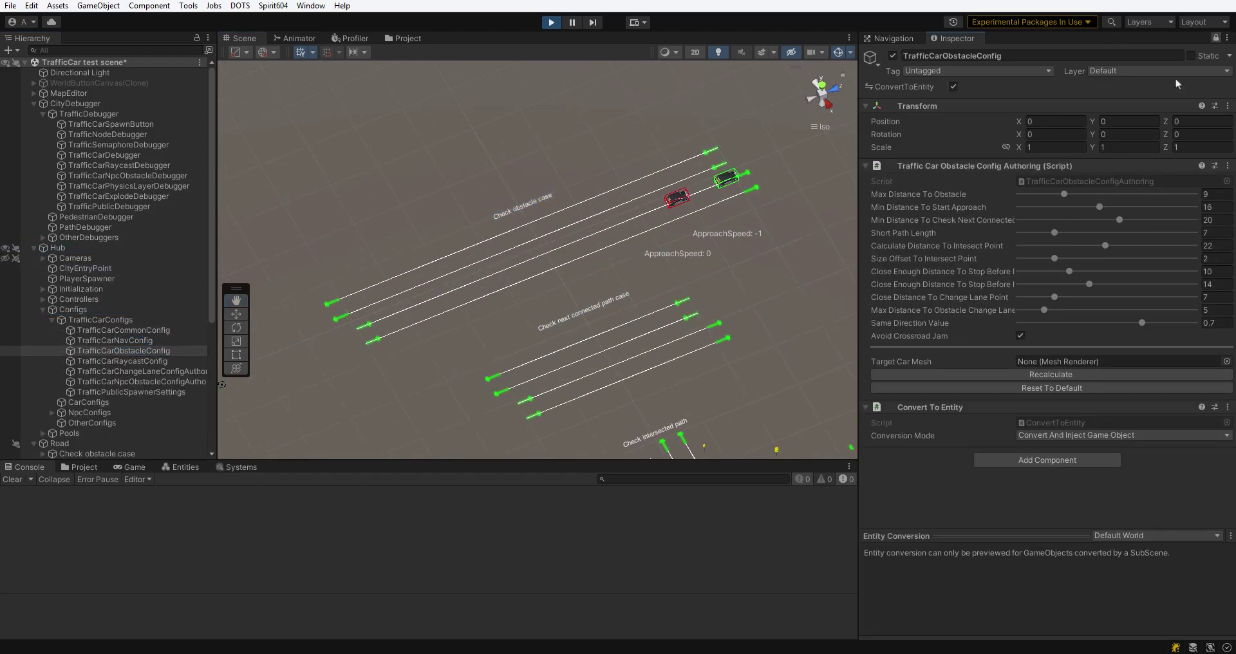
Show Check obstacle case in a second Inspector alongside the obstacle config and spawn its test cars from there.
scroll(154, 309, "down", 7)
left_click(103, 247)
left_click(848, 466)
mouse_move(927, 601)
left_click(1035, 545)
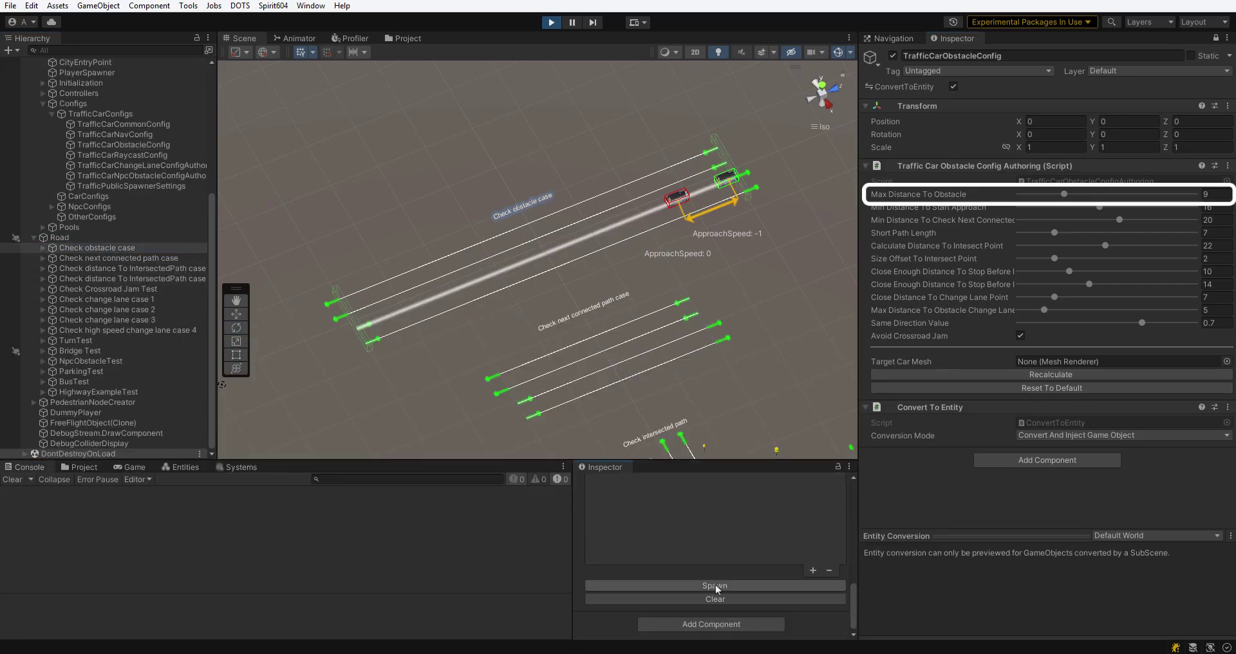
left_click(715, 584)
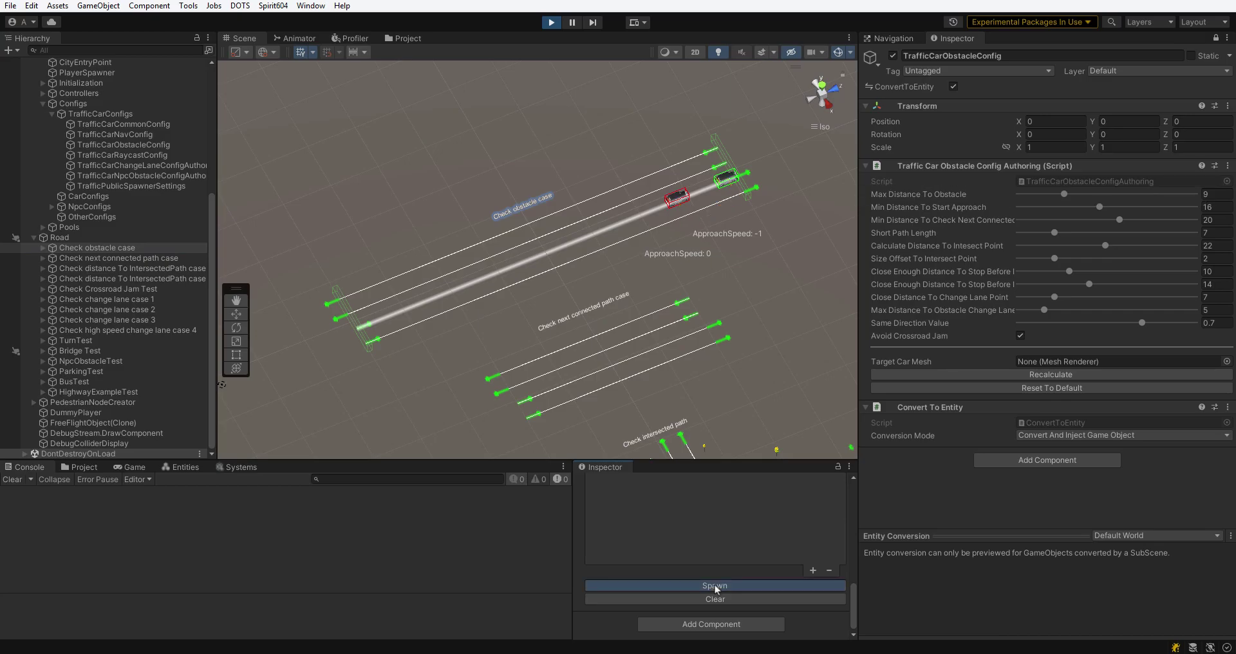
Set Max Distance To Obstacle to 6 and Min Distance To Start Approach to 10, update the config, and respawn the cars.
left_click(1212, 194)
type("6")
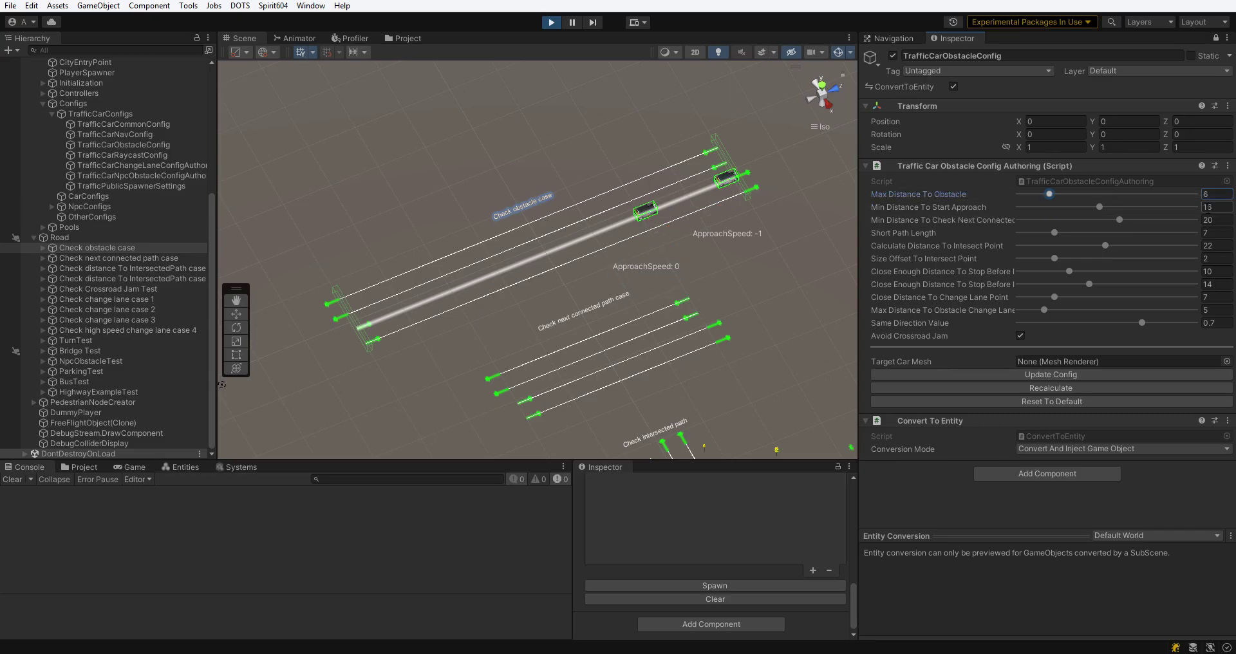
left_click(1021, 375)
left_click(728, 583)
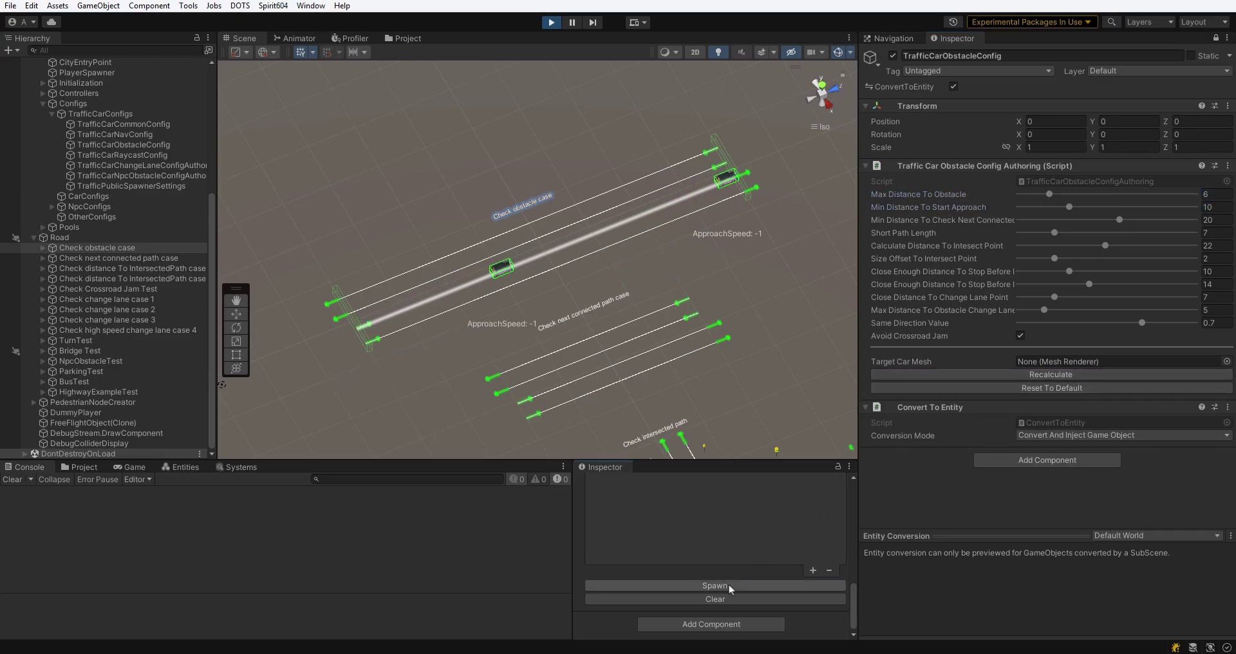
Return Max Distance To Obstacle to 9 and Min Distance To Start Approach to 16, and update the obstacle config.
middle_click_drag(666, 364, 648, 305)
left_click(1214, 194)
type("4")
left_click(1067, 375)
left_click(1068, 392)
left_click(1087, 376)
left_click(188, 259)
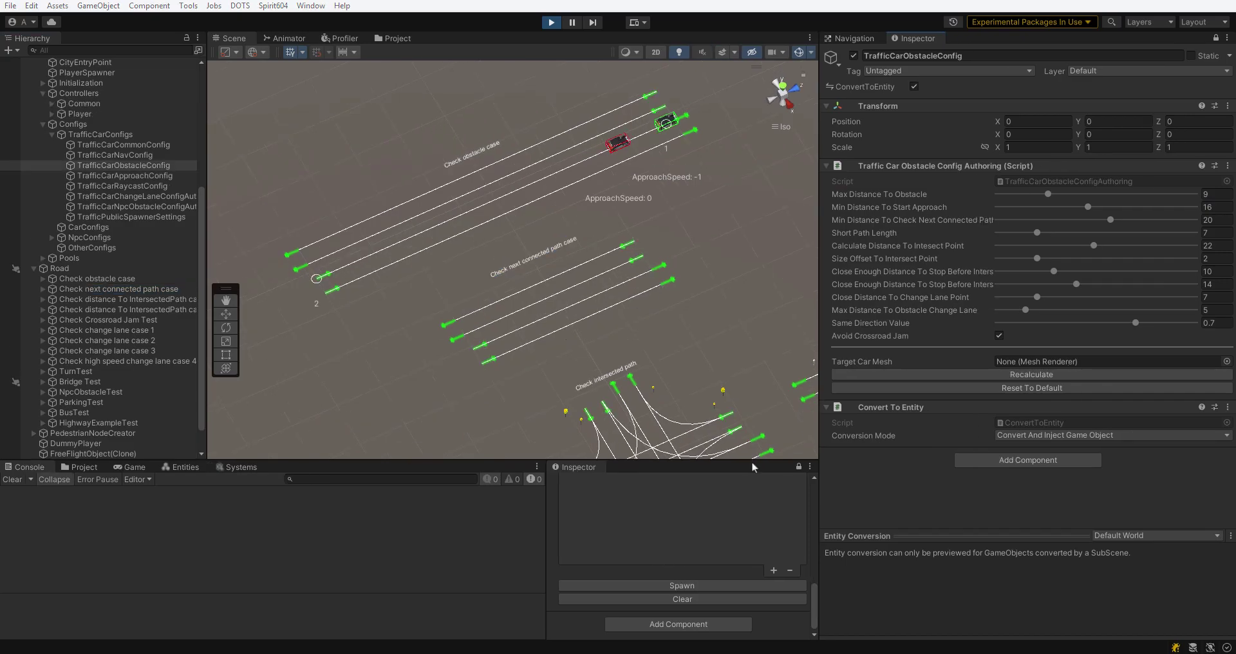
Set Min Distance To Start Approach to 35, update the obstacle config, and respawn the test cars.
left_click(1214, 207)
type("24")
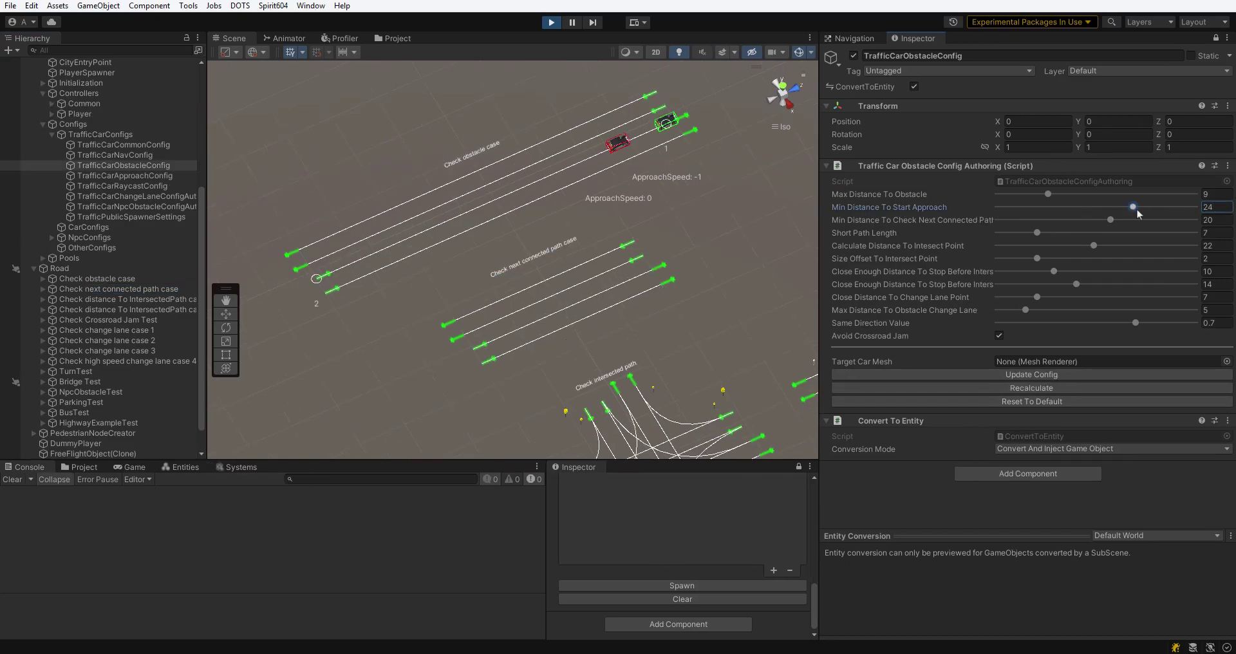
key("ctrl+s")
left_click(744, 583)
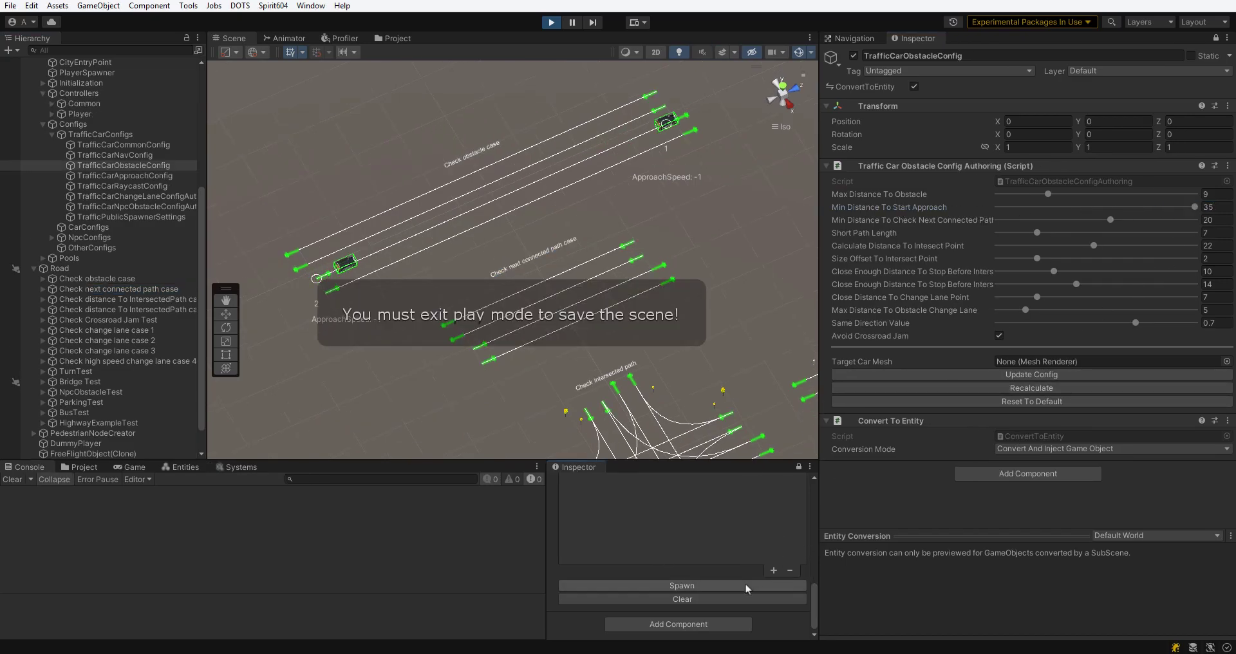
left_click(744, 583)
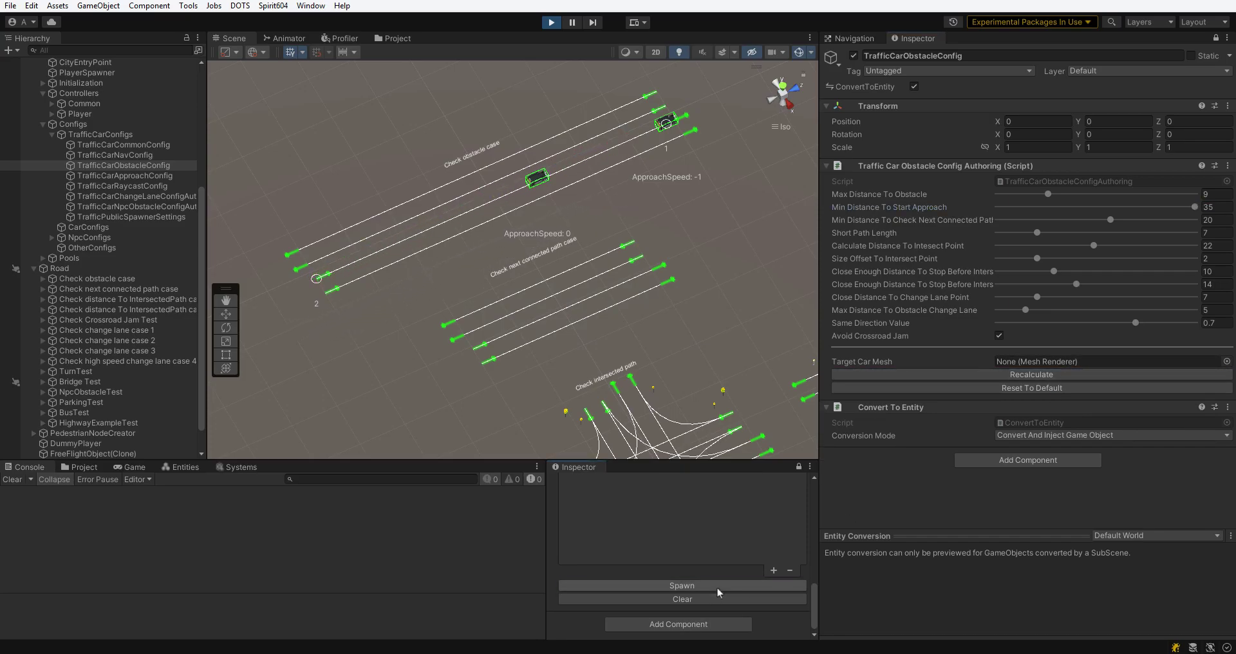
Unlock the Inspector to show TrafficCarApproachConfig, set Min Approach Speed to 30, and respawn the test cars.
left_click(138, 176)
left_click(1225, 38)
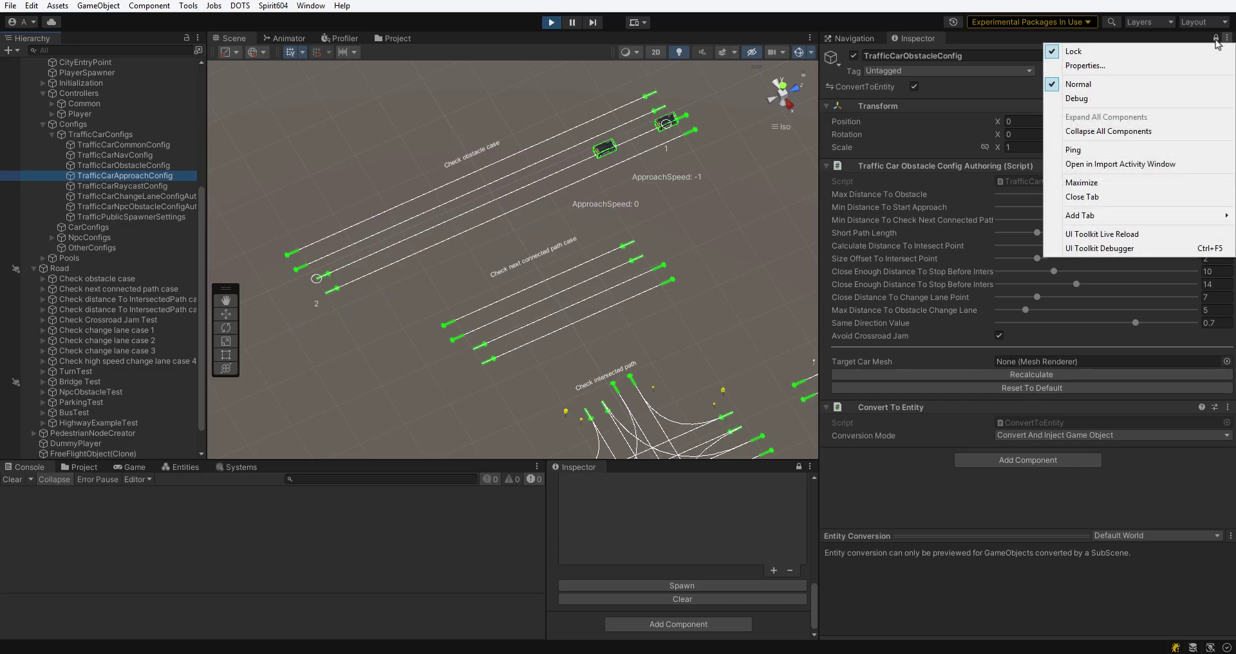
left_click(1215, 38)
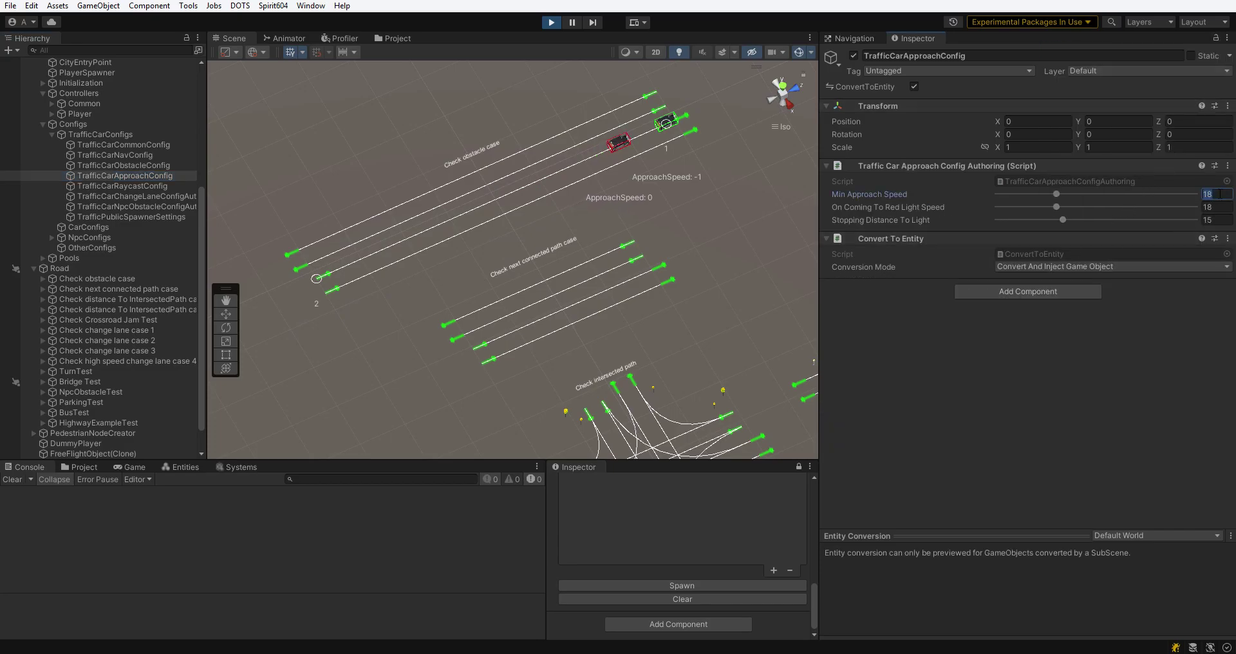
type("30")
left_click(701, 586)
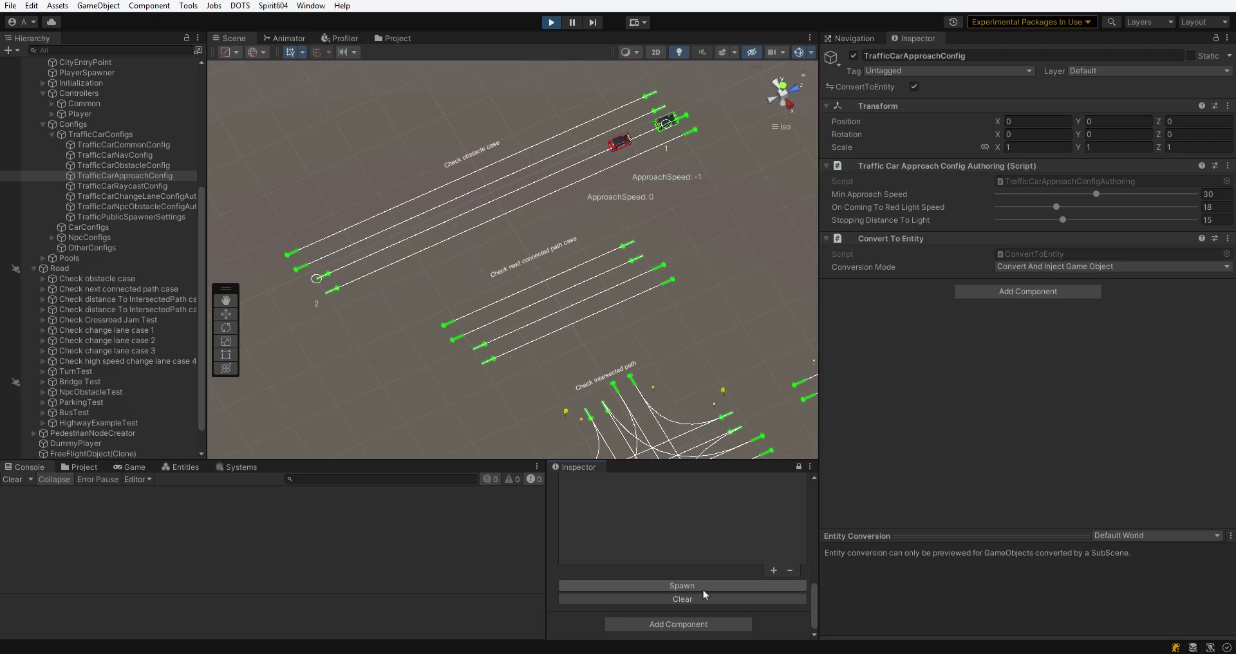
In TrafficCarCommonConfig, test Brake Power at 20 and 5 by respawning the cars after each change, and return it to 80.
left_click(165, 146)
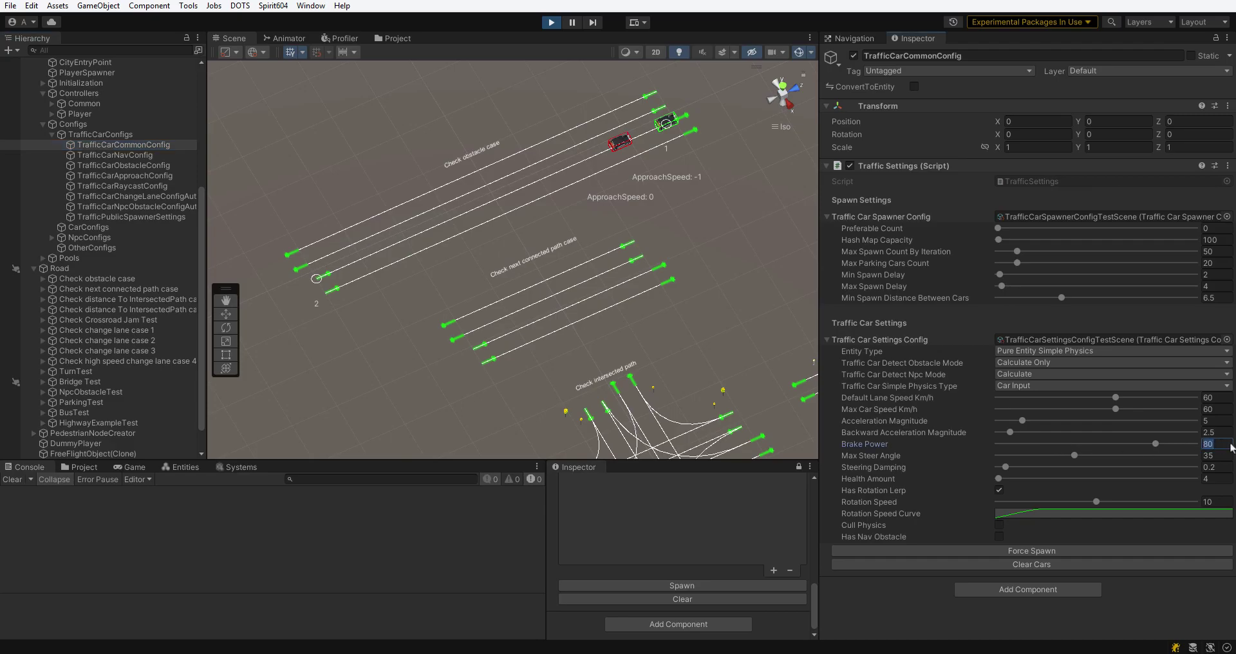
type("20")
left_click(1062, 578)
left_click(747, 586)
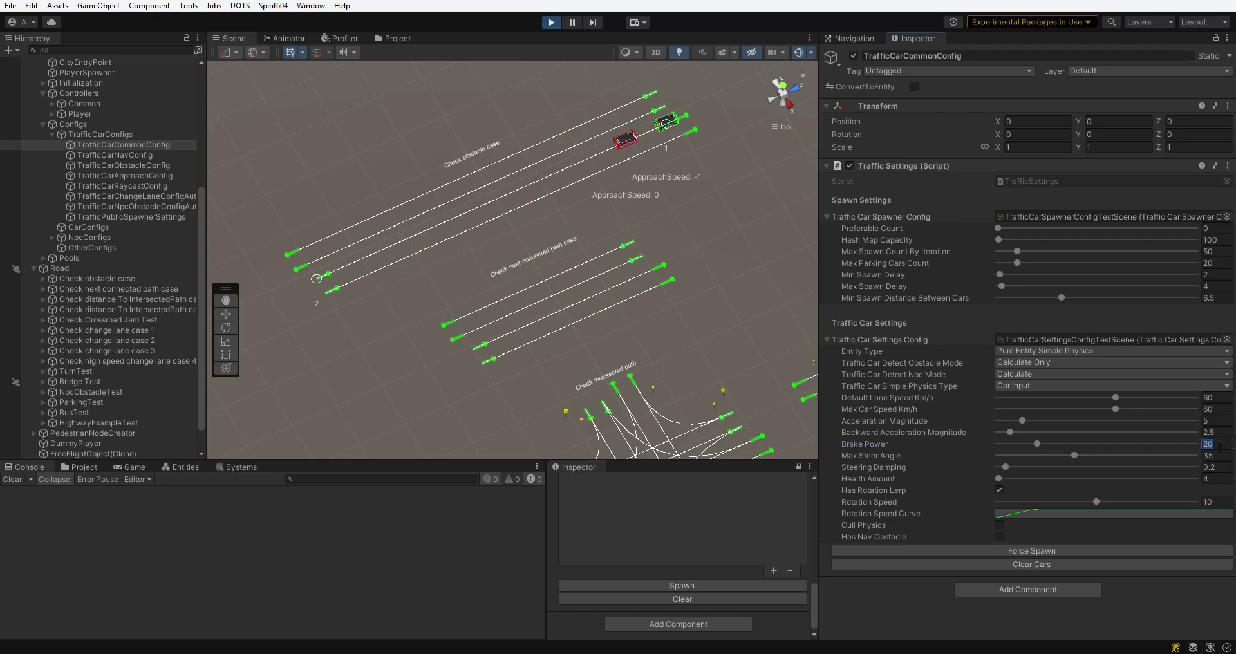
type("5")
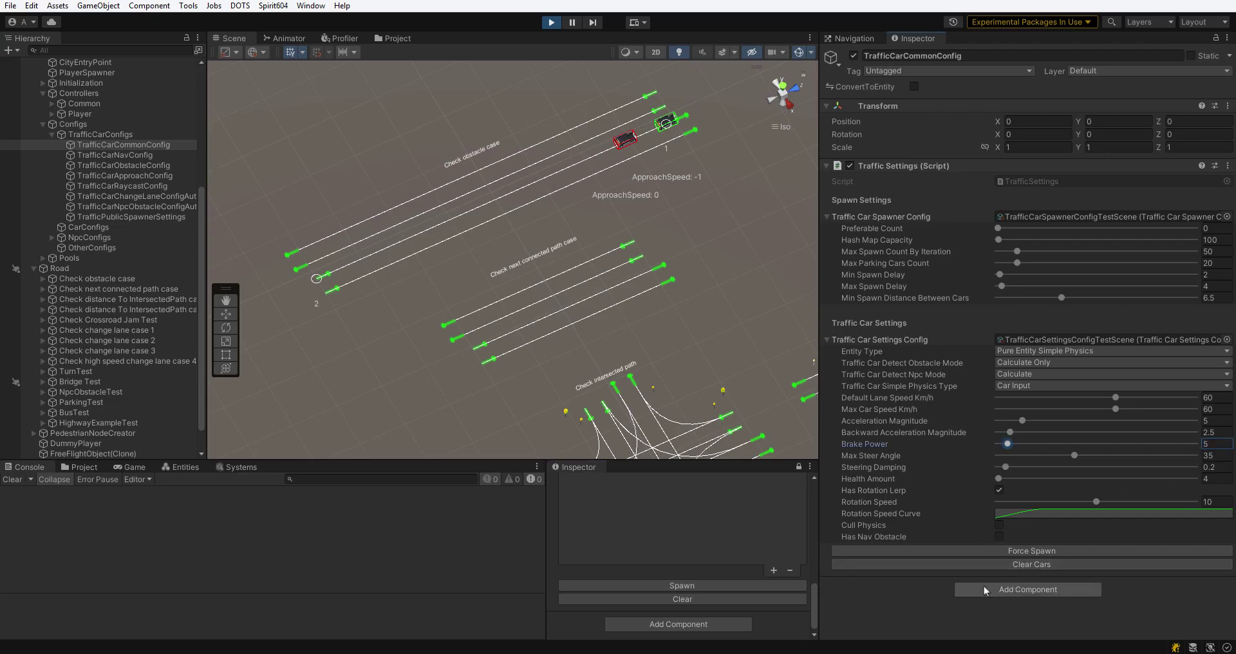
left_click(747, 587)
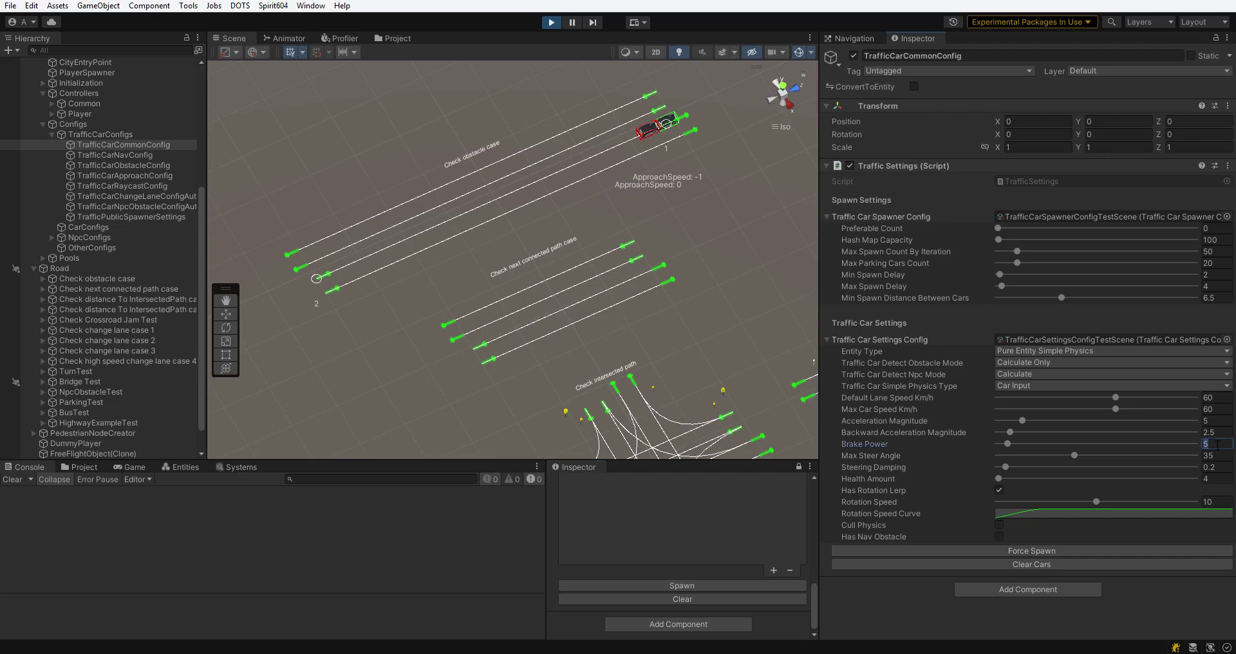
type("80")
Select Check next connected path case and spawn its test car, viewing that road section up close.
left_click(118, 288)
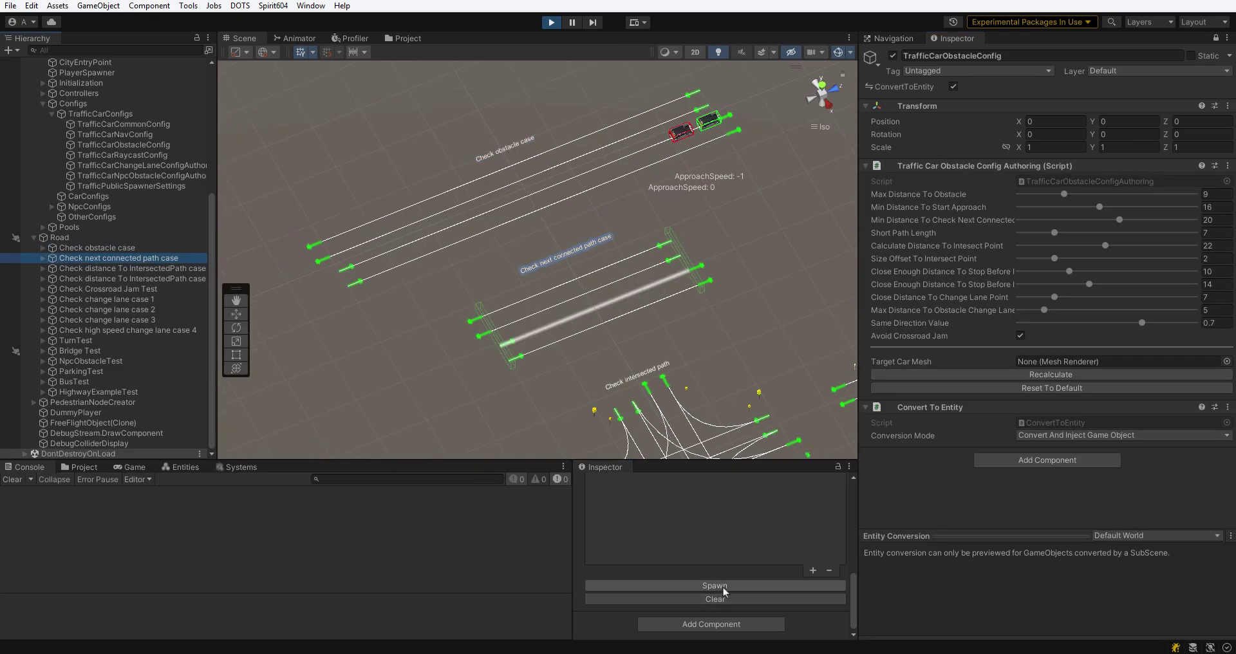
left_click(723, 591)
middle_click_drag(635, 335, 592, 331)
scroll(609, 307, "up", 4)
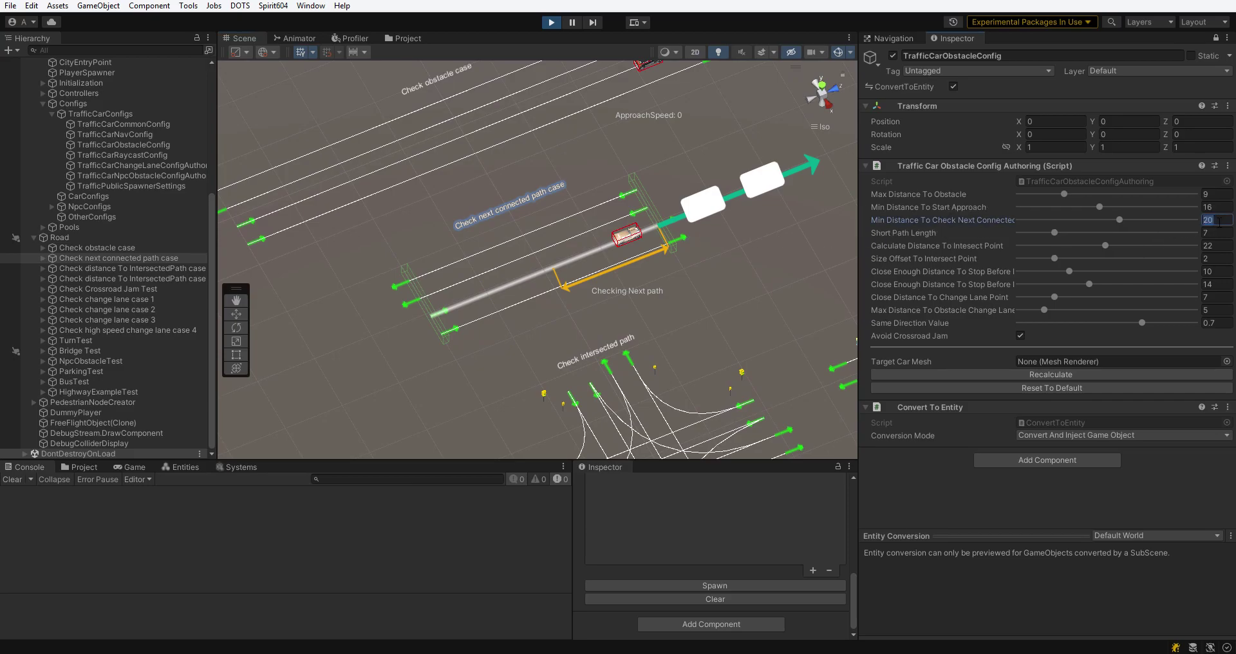
Set the minimum distance for checking the next connected path to 10, update the config, and respawn the car.
type("1")
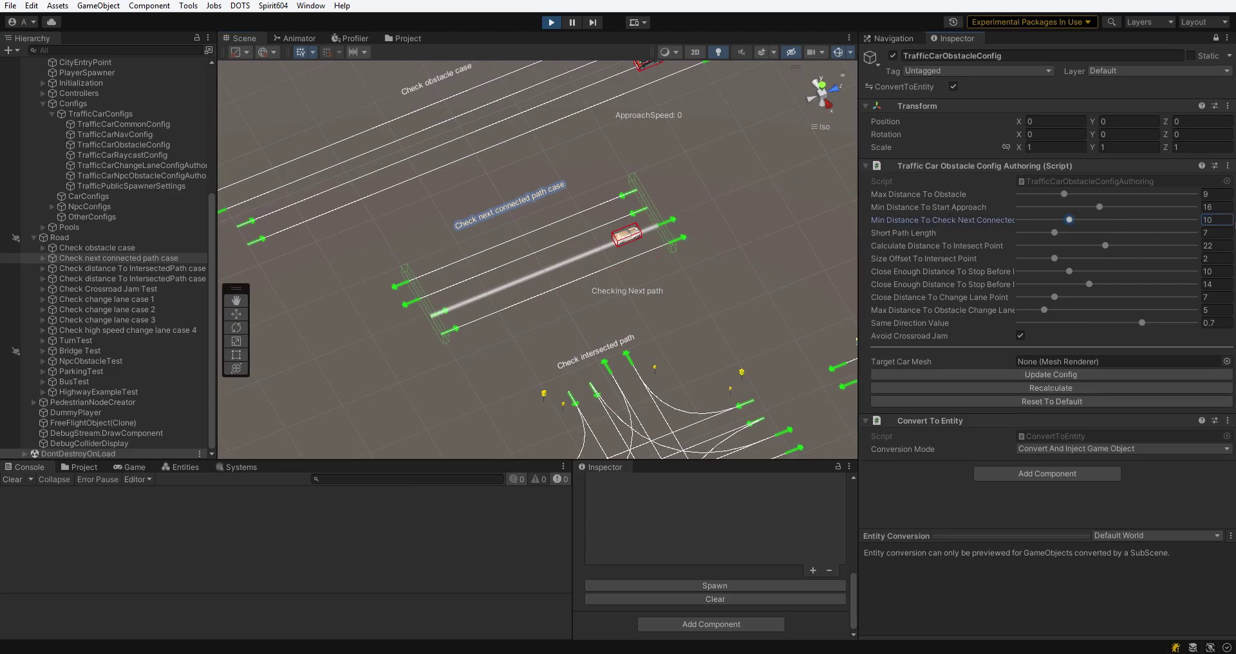
left_click(1029, 376)
left_click(751, 586)
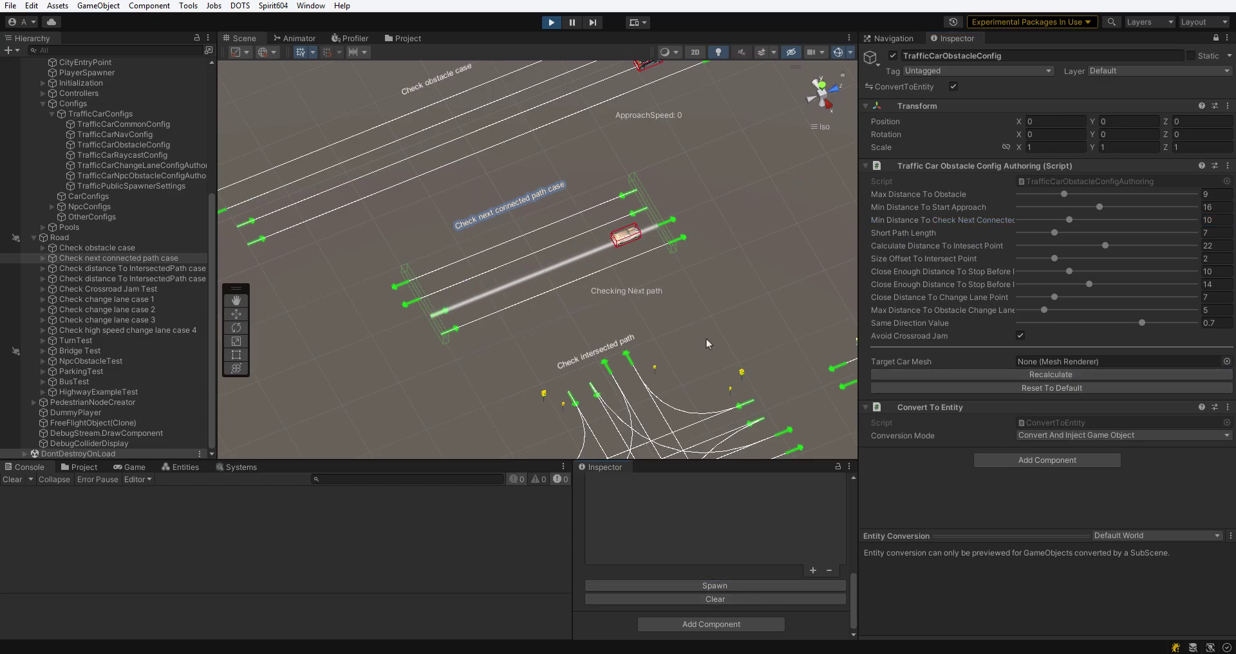
Select the first Check distance To IntersectedPath case in the Hierarchy and spawn its test cars.
double_click(161, 269)
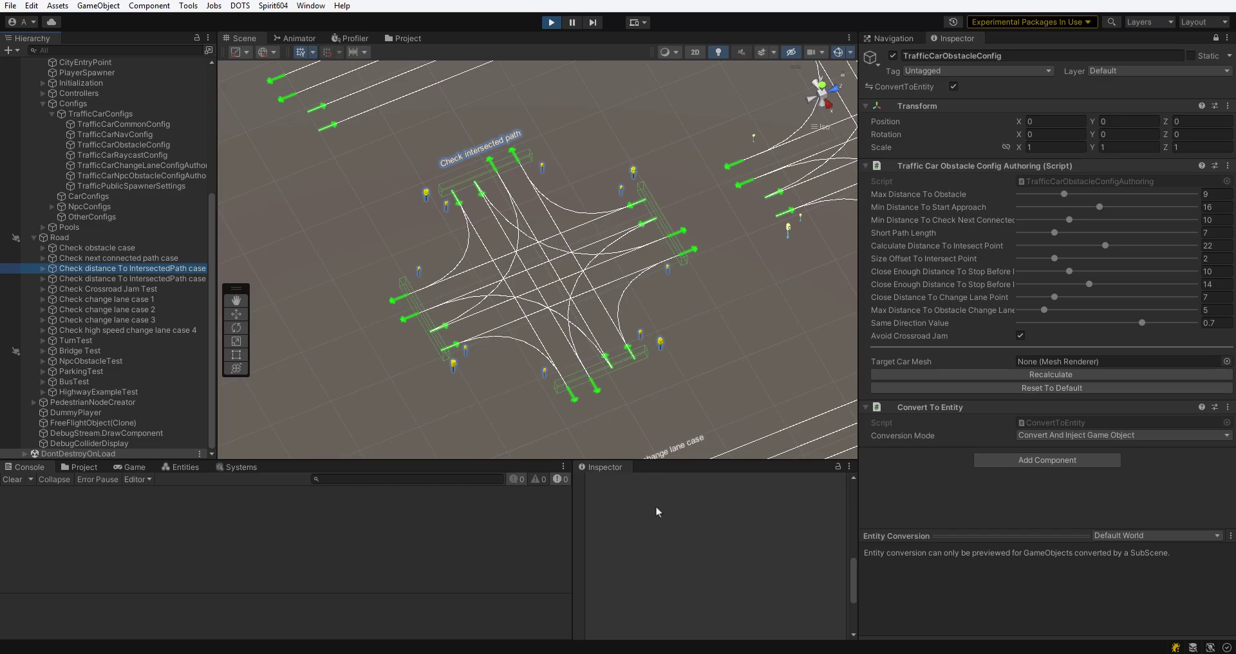
left_click(758, 588)
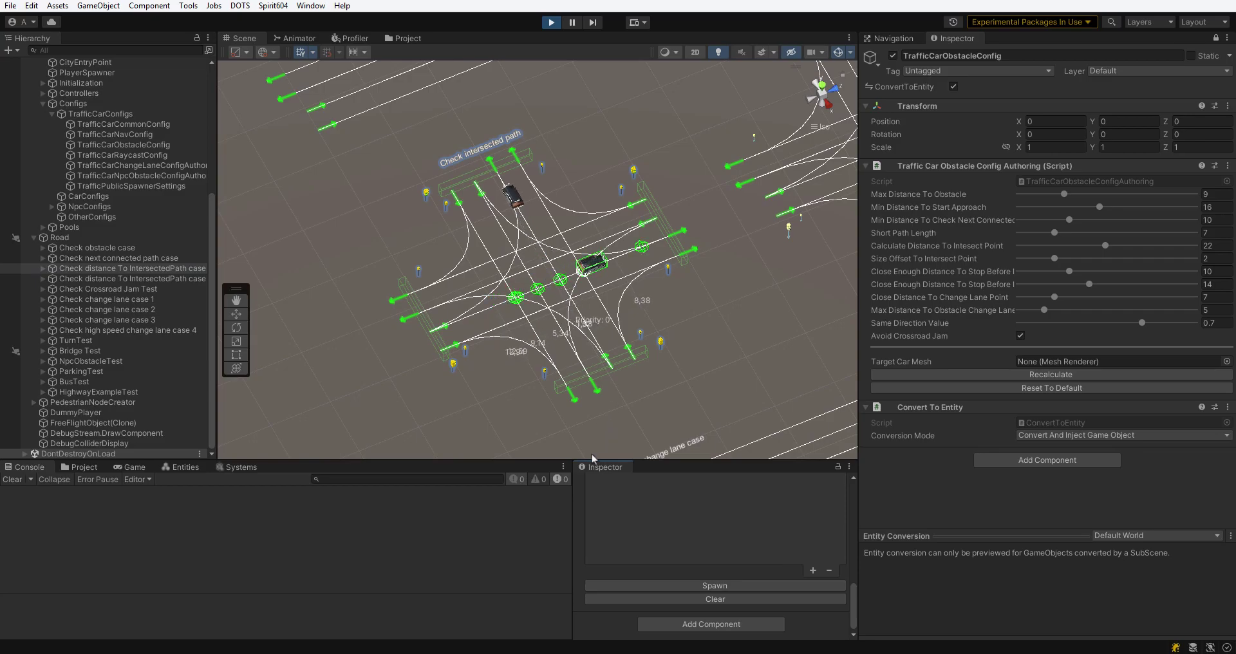
Dock the road debugger's Inspector beside the Scene view, show info only for Element 1, and respawn the cars.
left_click_drag(593, 466, 811, 96)
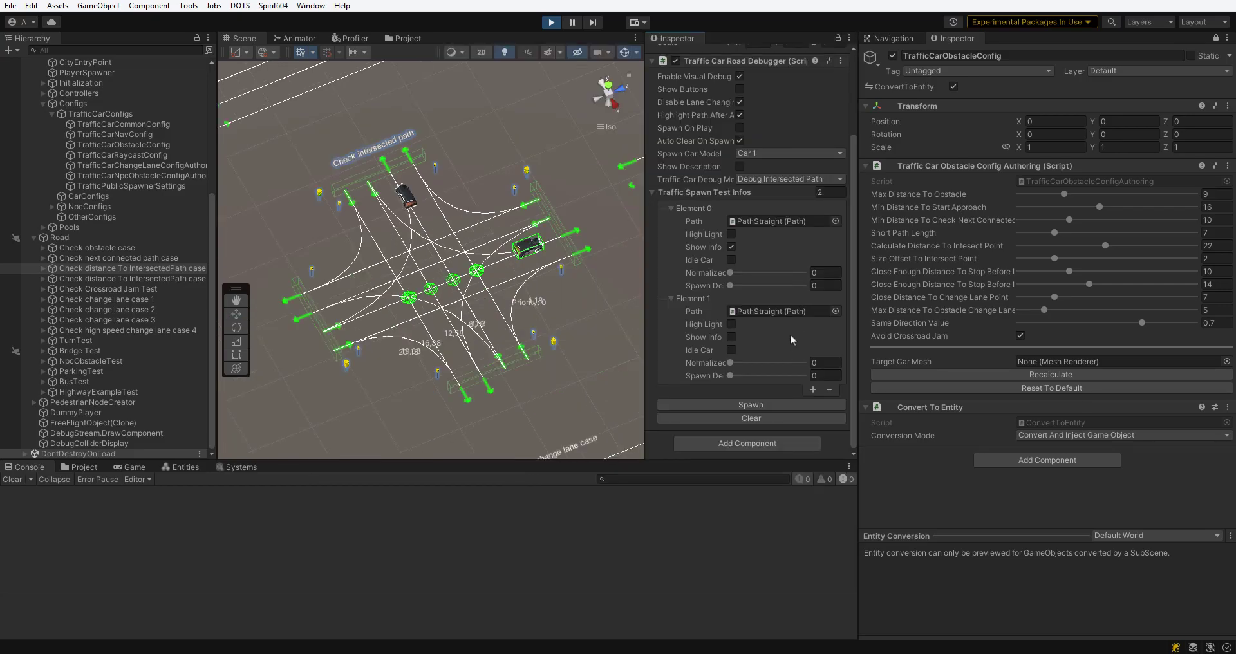
scroll(789, 330, "up", 4)
scroll(781, 343, "down", 3)
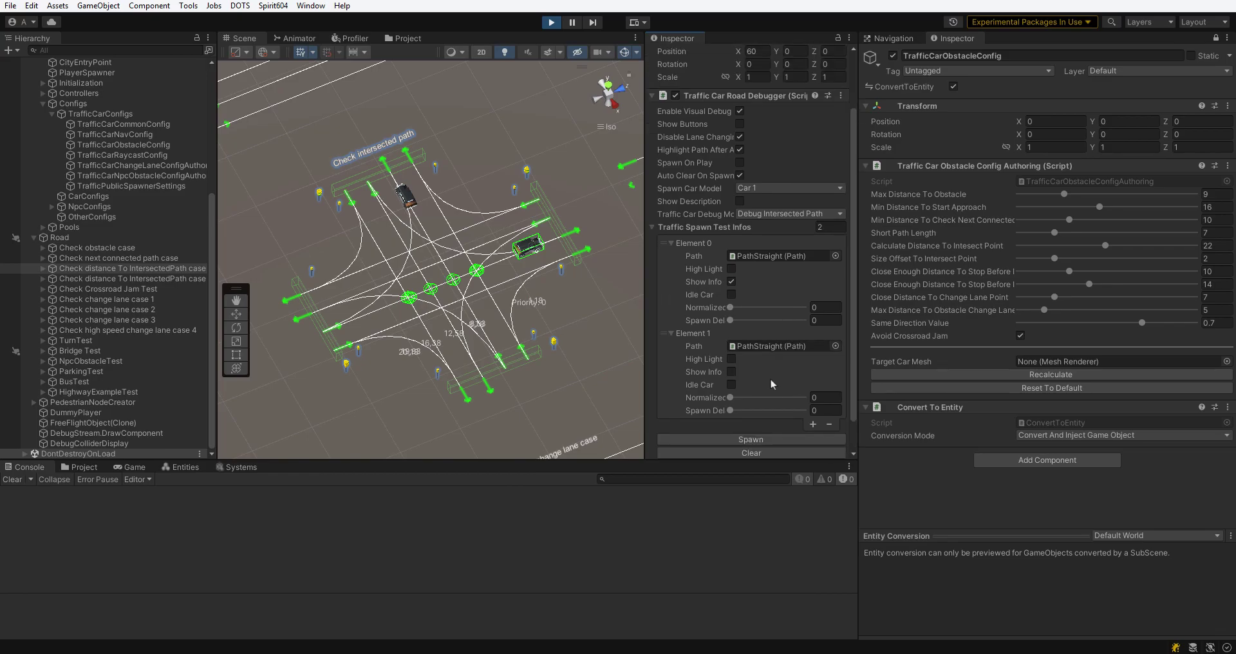
left_click(731, 371)
left_click(758, 452)
left_click(762, 442)
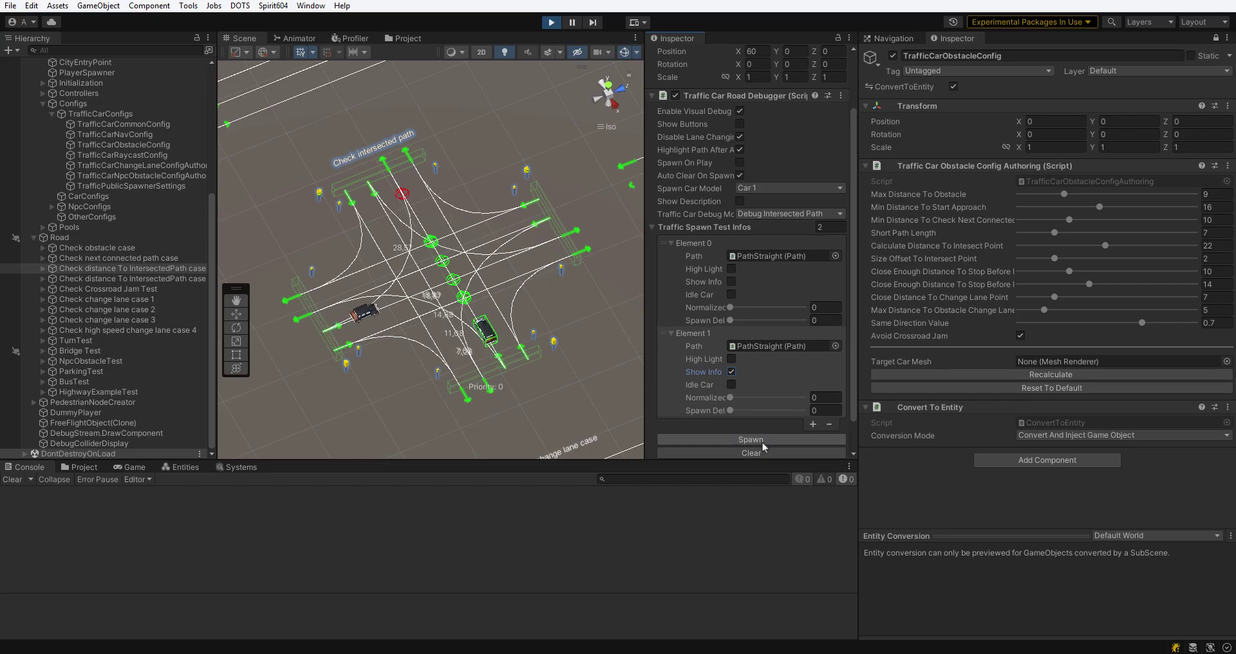
Show info only for Element 0, return the debugger's Inspector beside the Console, and respawn the cars.
left_click(731, 372)
left_click(731, 282)
left_click(753, 452)
left_click_drag(750, 453, 758, 559)
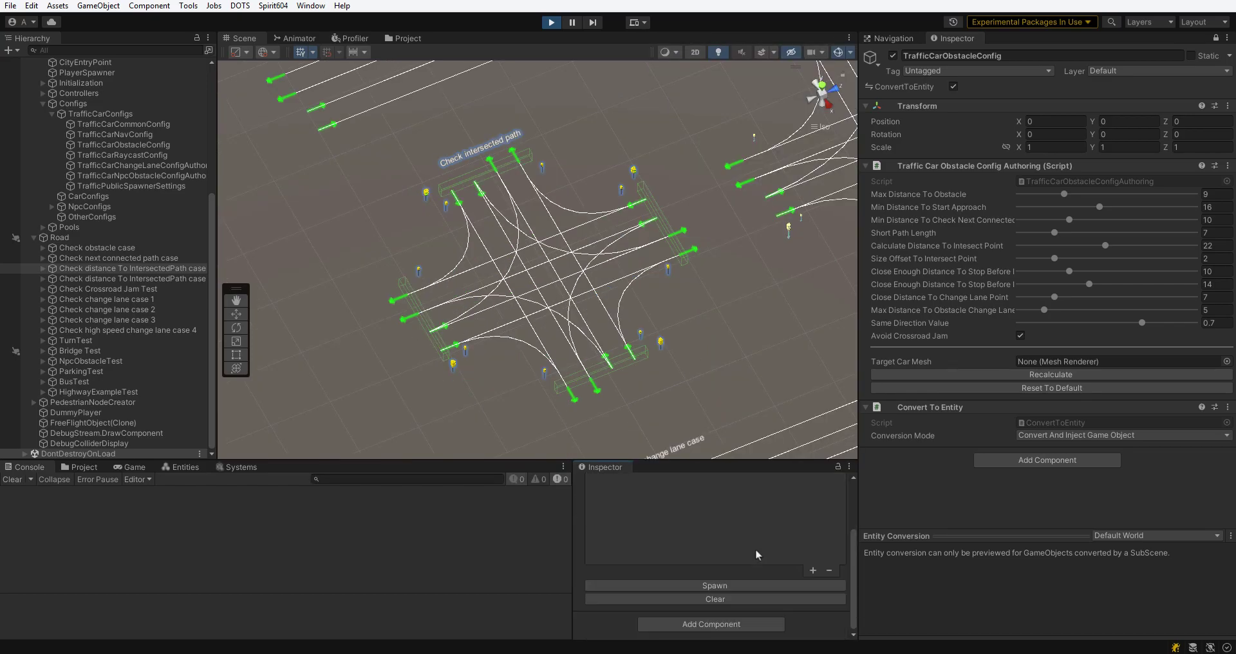
left_click(760, 586)
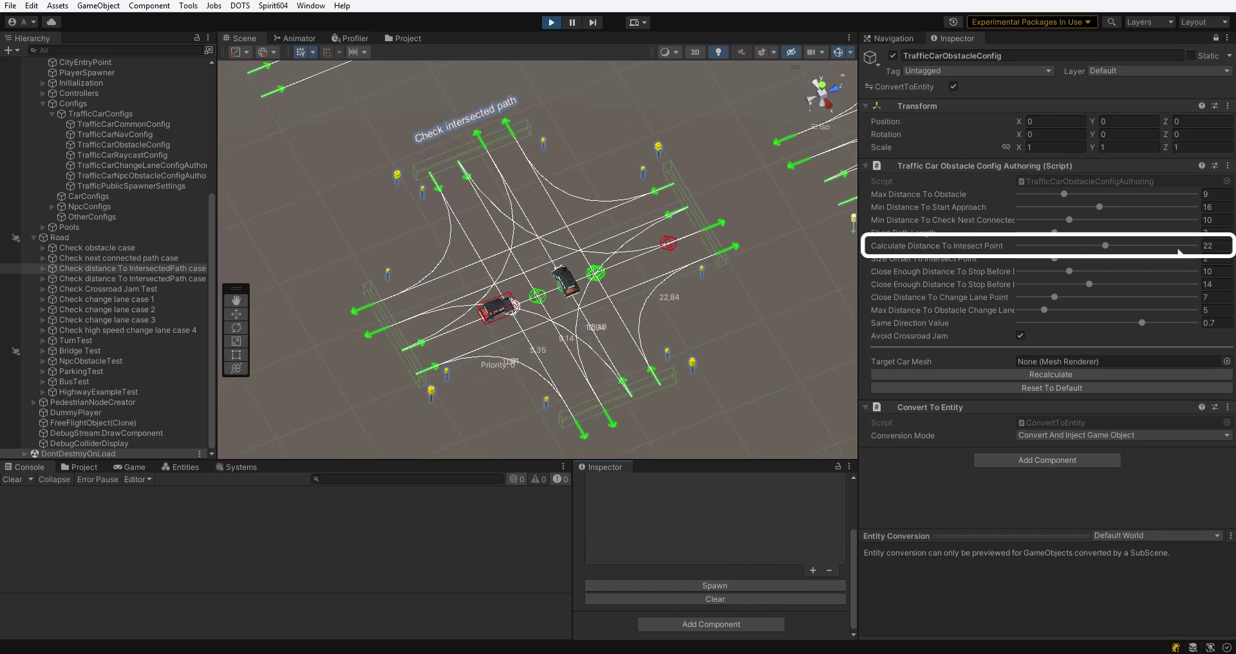
Set Calculate Distance To Intersect Point to 12, update the config, and respawn the intersection test cars.
left_click(1207, 245)
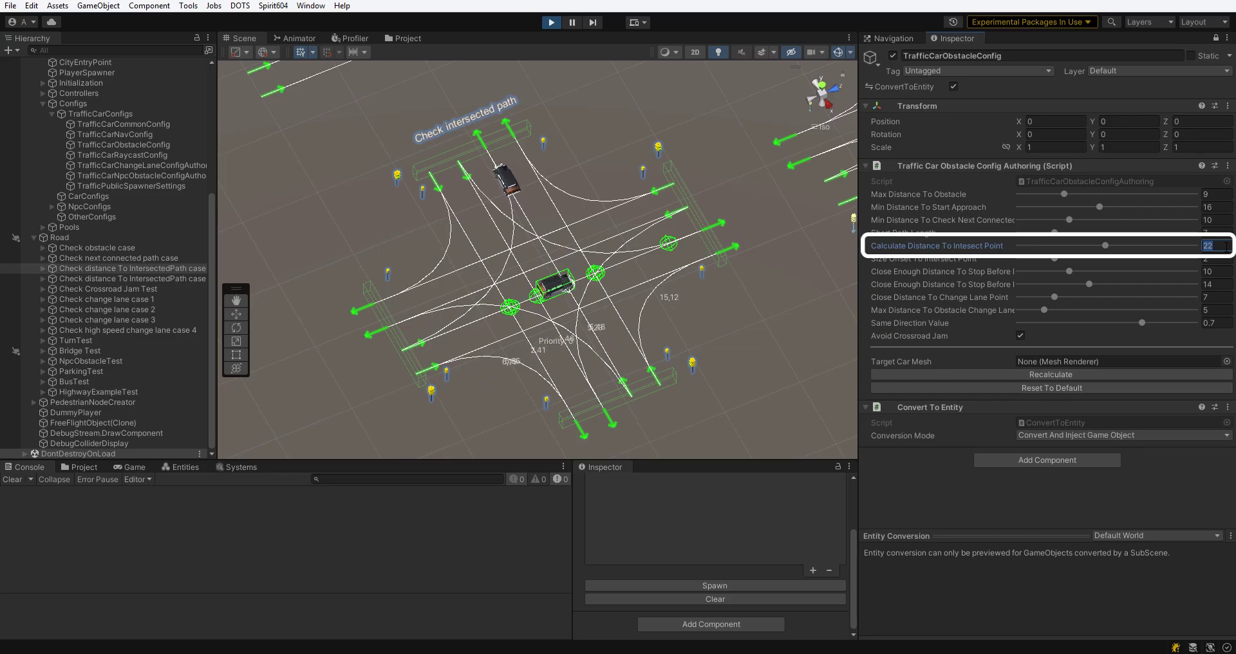
type("12")
key("Return")
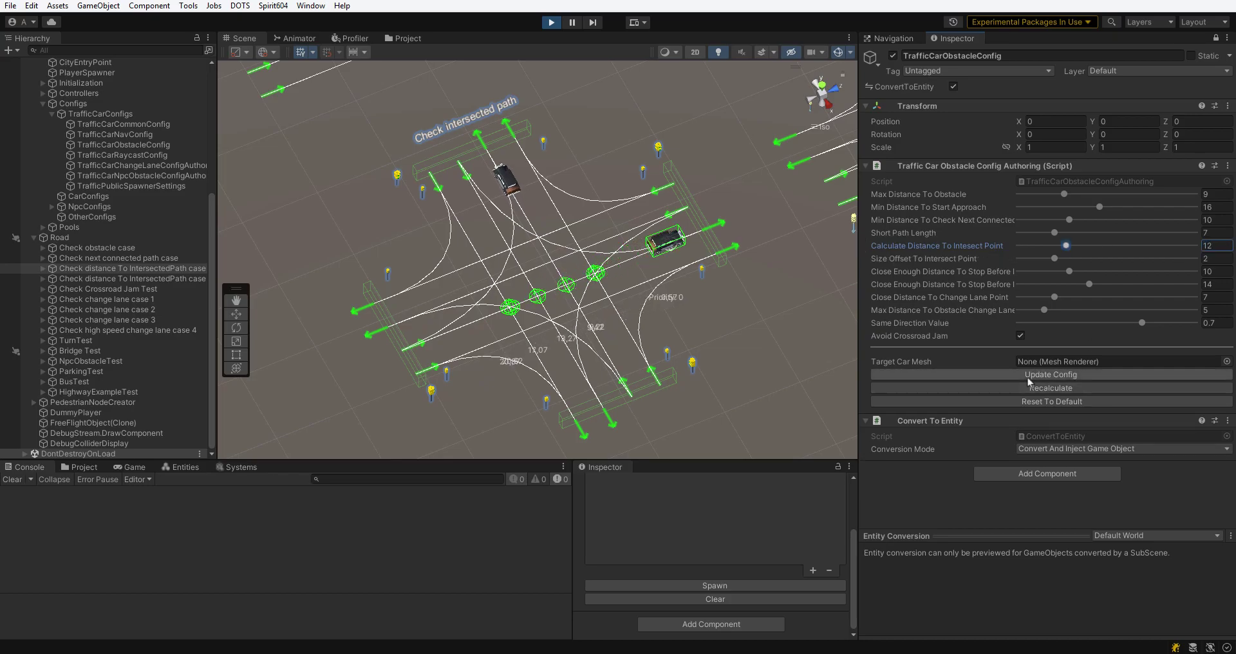
left_click(1028, 374)
left_click(755, 586)
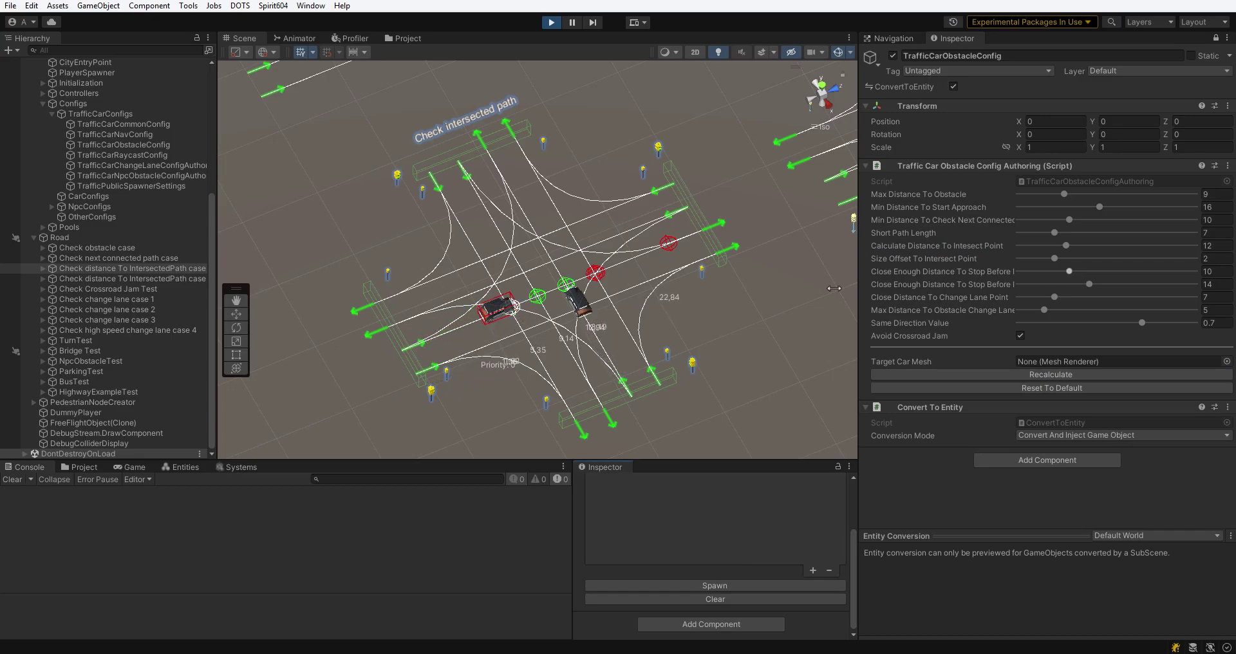
Reset TrafficCarObstacleConfig to its default values and update the config.
left_click(1215, 247)
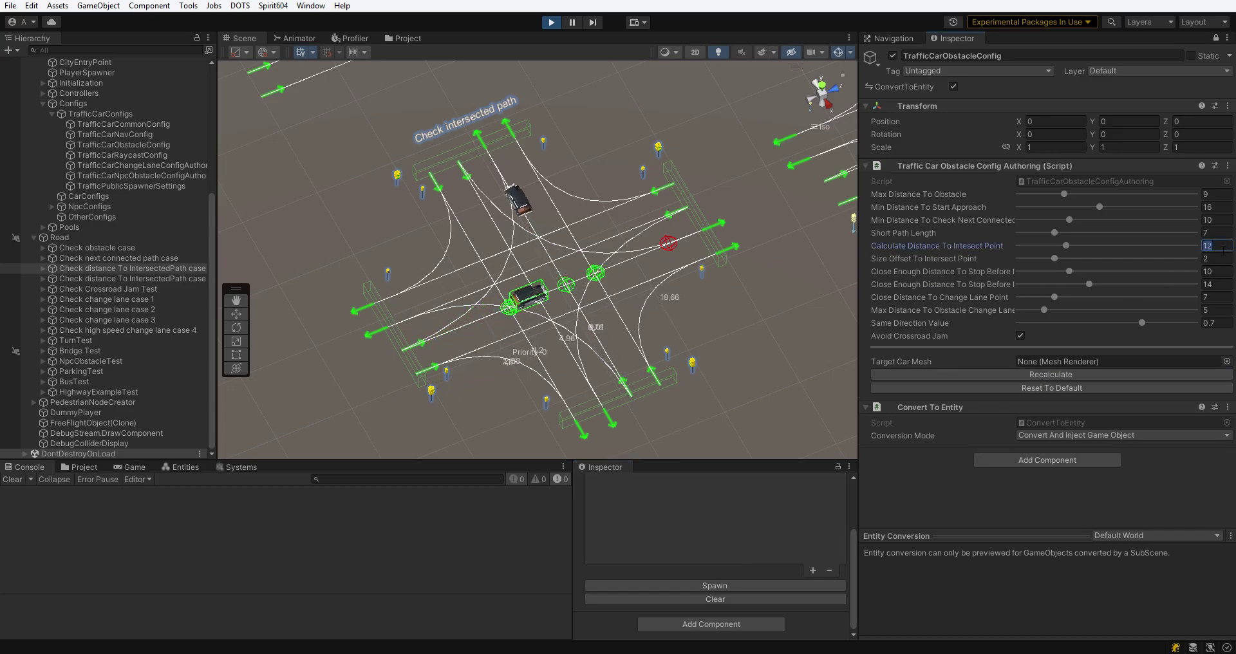
left_click(1111, 389)
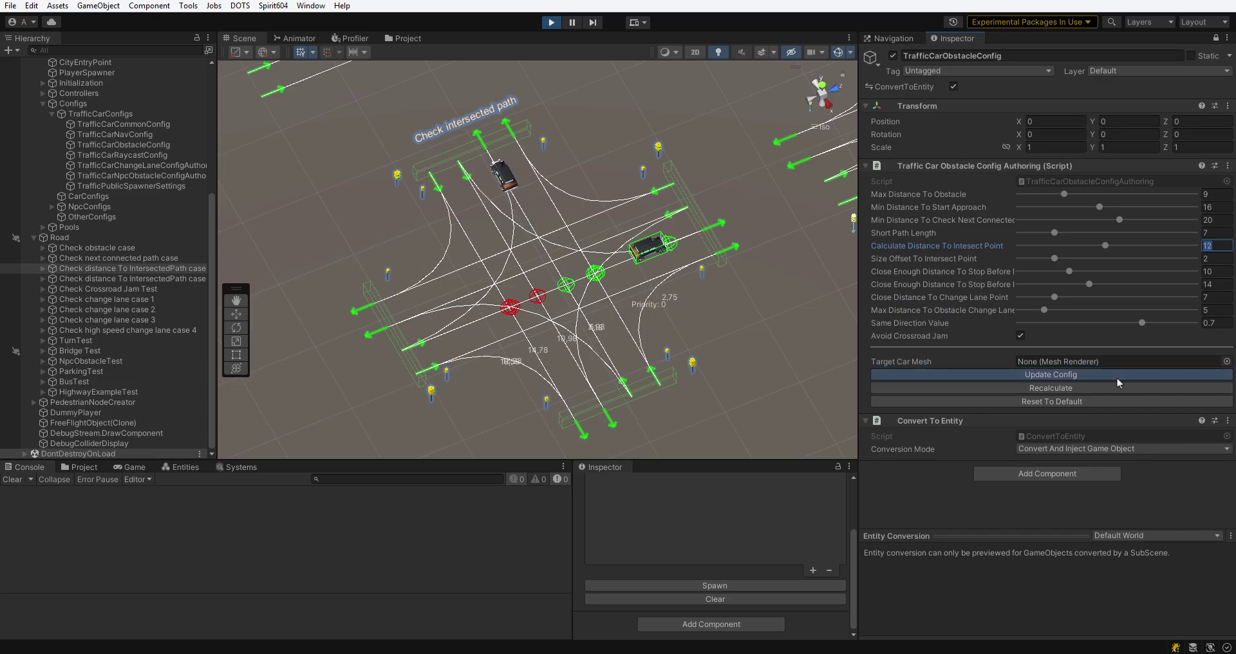
left_click(1116, 377)
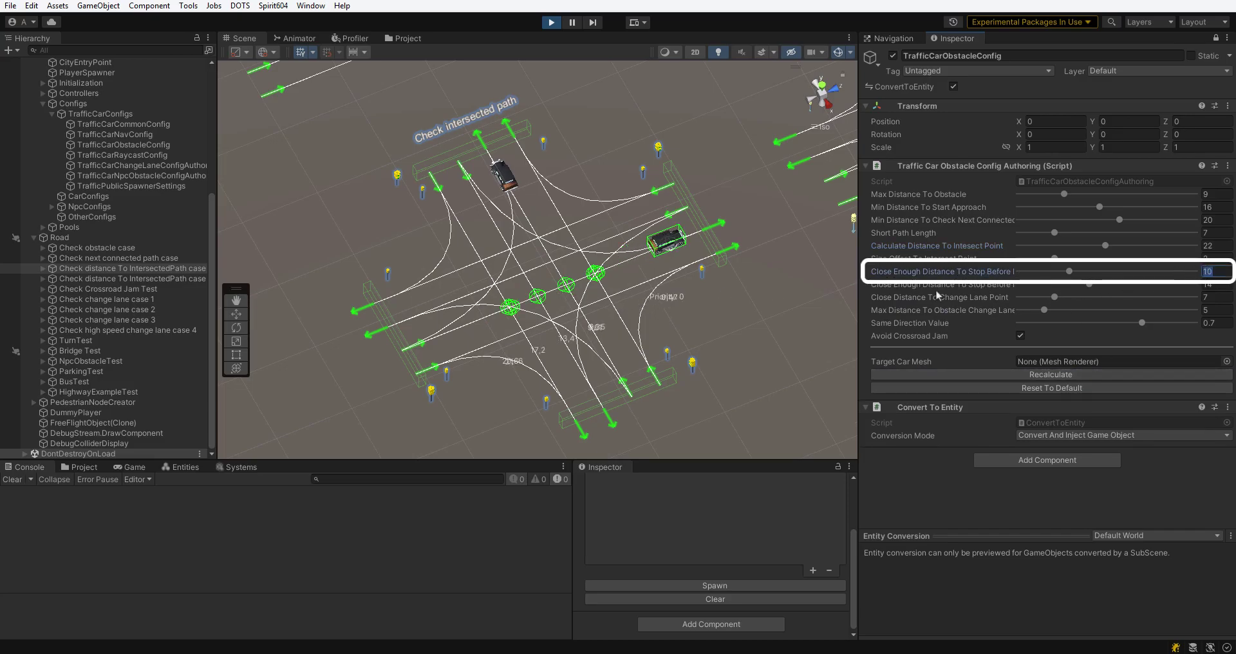
Set the first Close Enough Distance To Stop Before value to 5, update the config, and respawn the cars, watching them up close.
type("5")
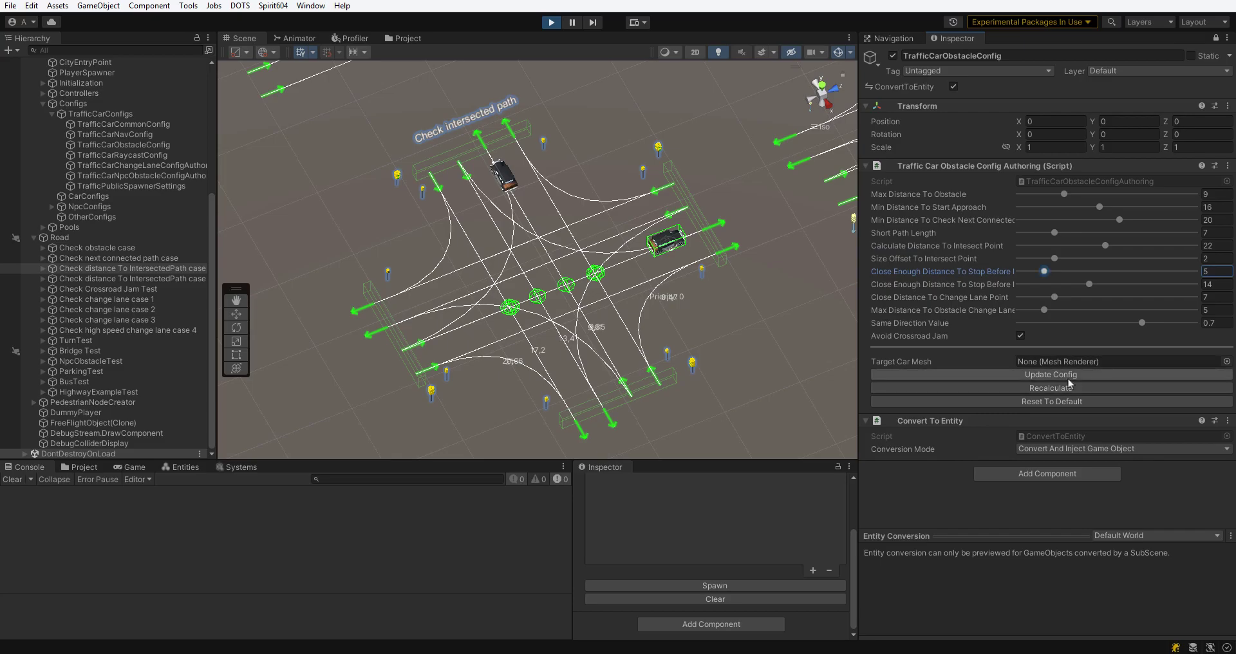
left_click(1065, 378)
right_click_drag(685, 329, 621, 330)
scroll(621, 330, "up", 8)
middle_click_drag(621, 330, 639, 284)
scroll(639, 285, "up", 3)
right_click_drag(639, 296, 626, 298)
left_click(754, 588)
scroll(611, 342, "up", 2)
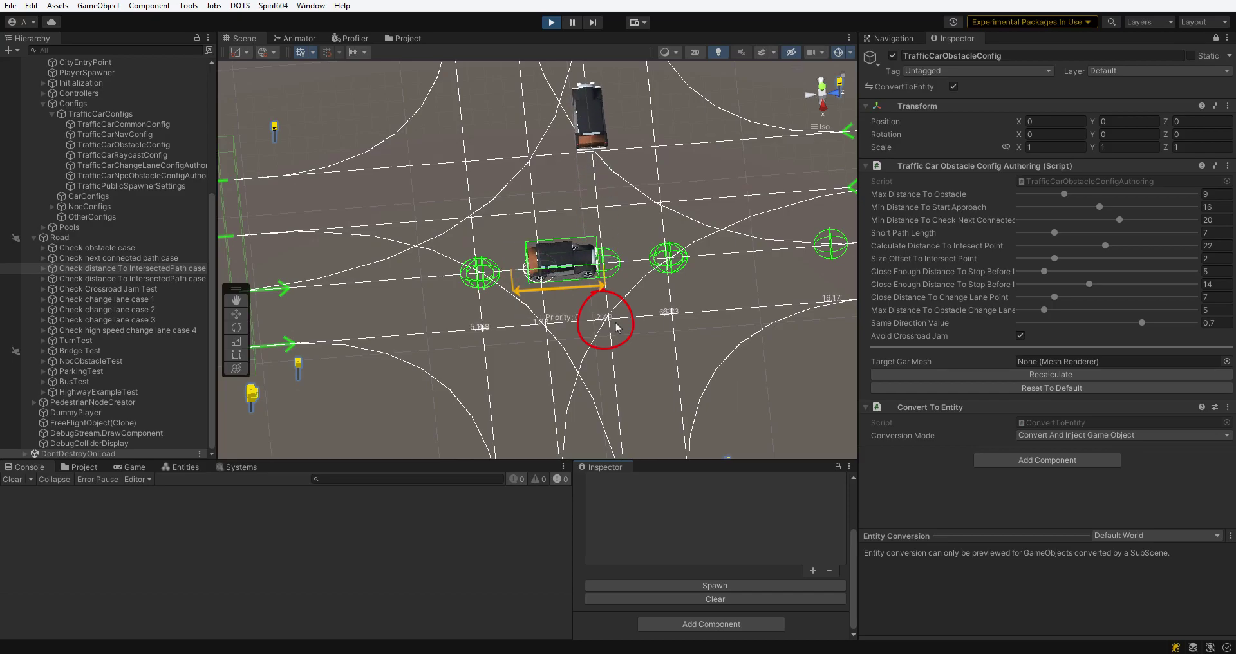
scroll(616, 327, "down", 2)
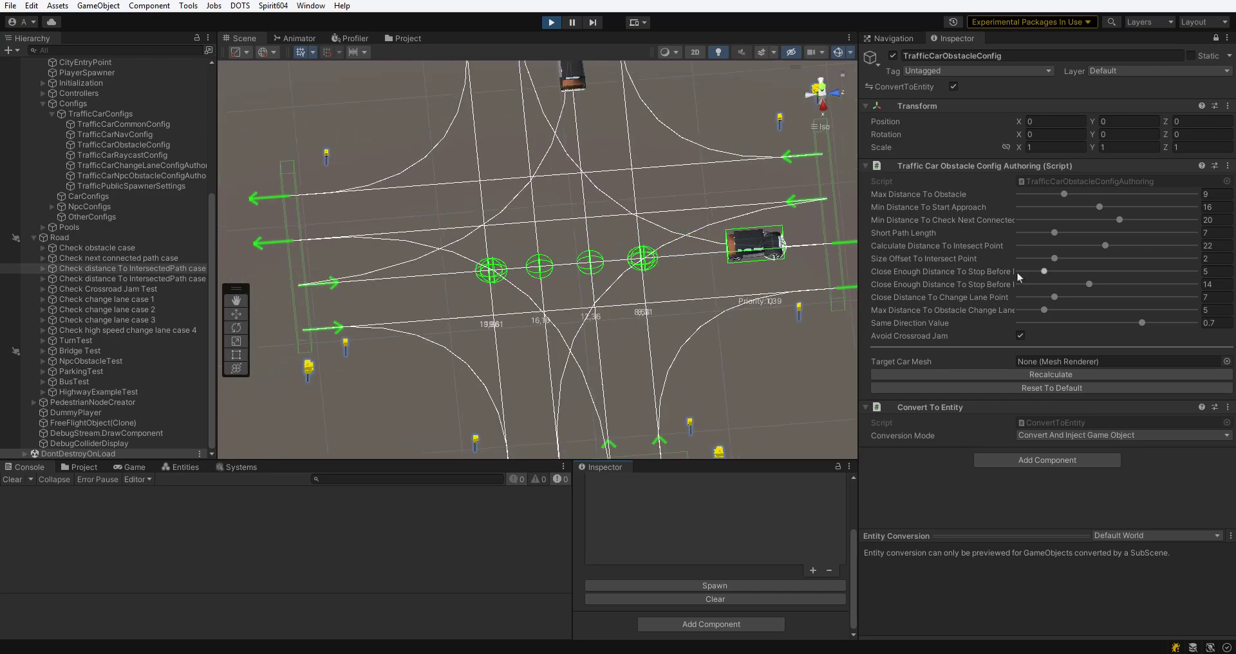
Select the second Check distance To IntersectedPath case, clear the console, and spawn the case's test cars.
left_click_drag(830, 244, 785, 268, "alt")
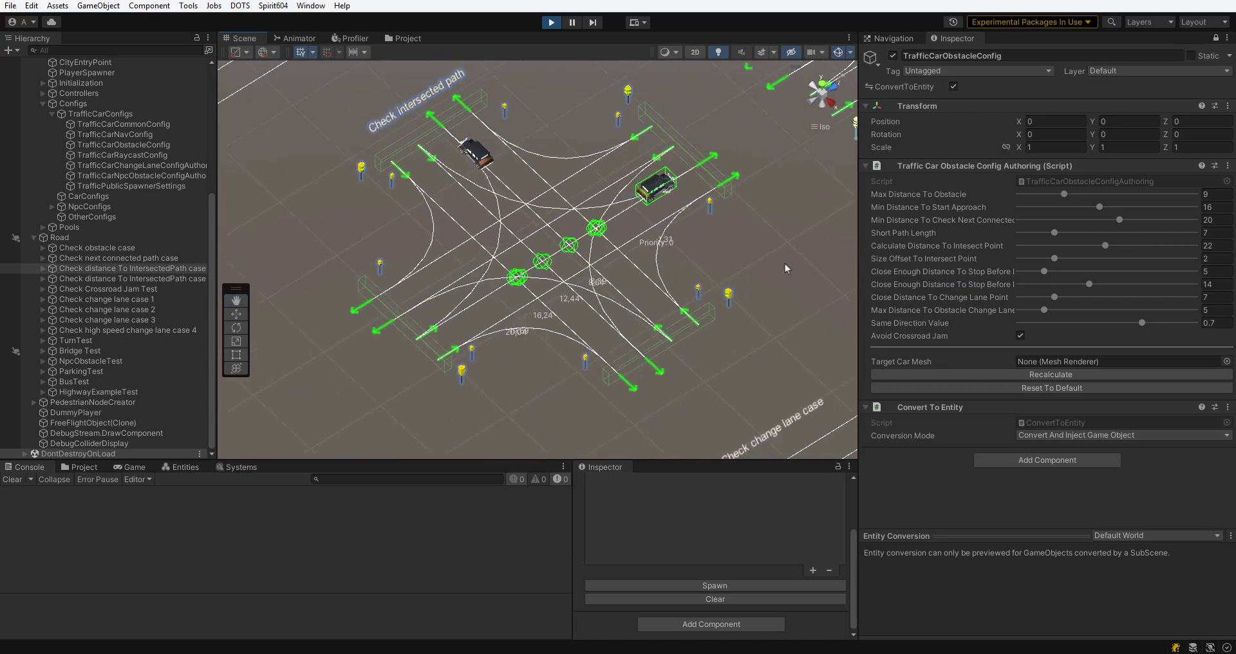
double_click(154, 281)
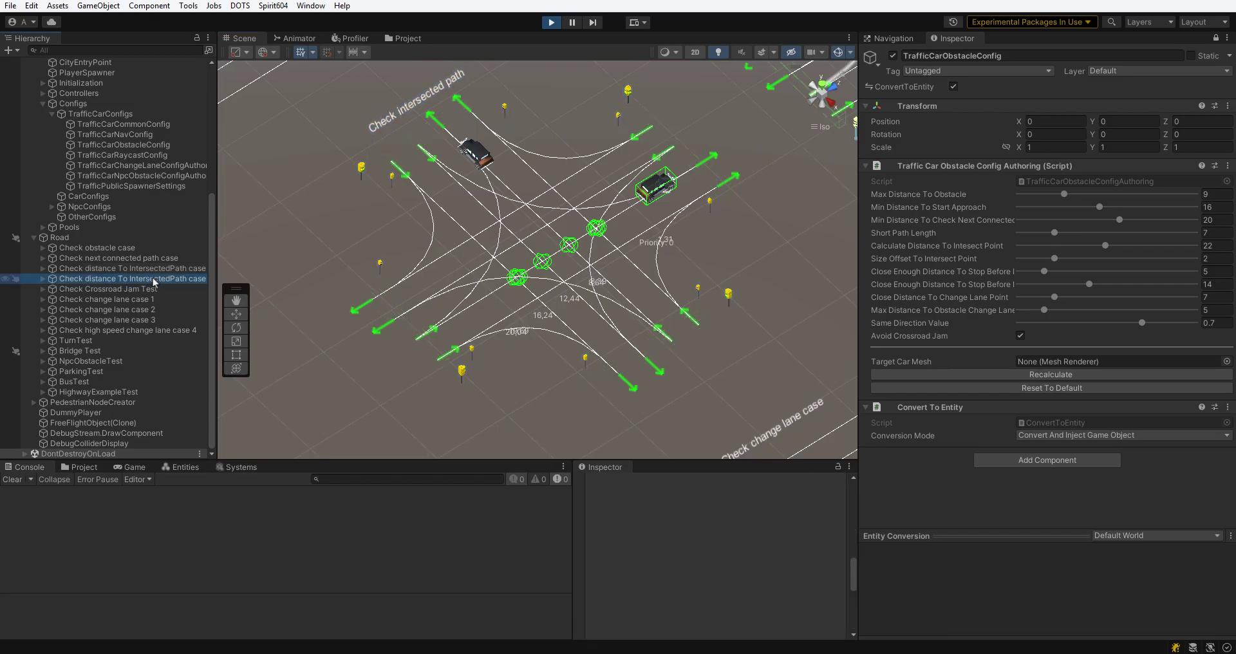
left_click_drag(619, 296, 425, 229, "alt")
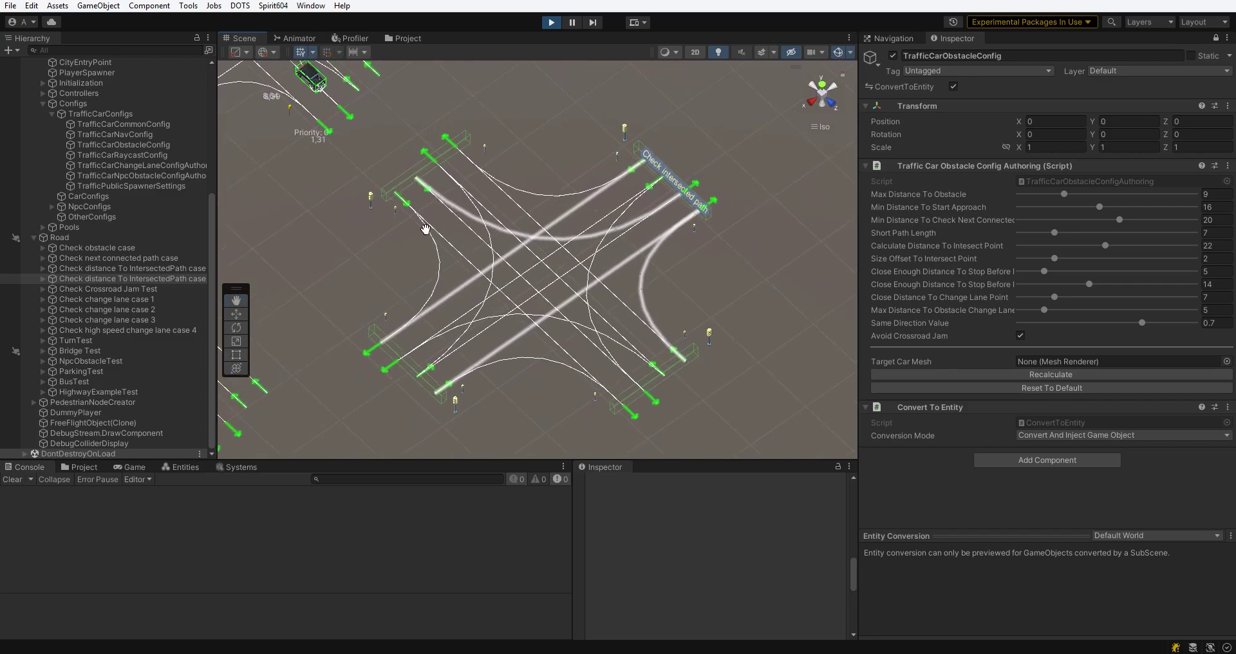
left_click(1025, 373)
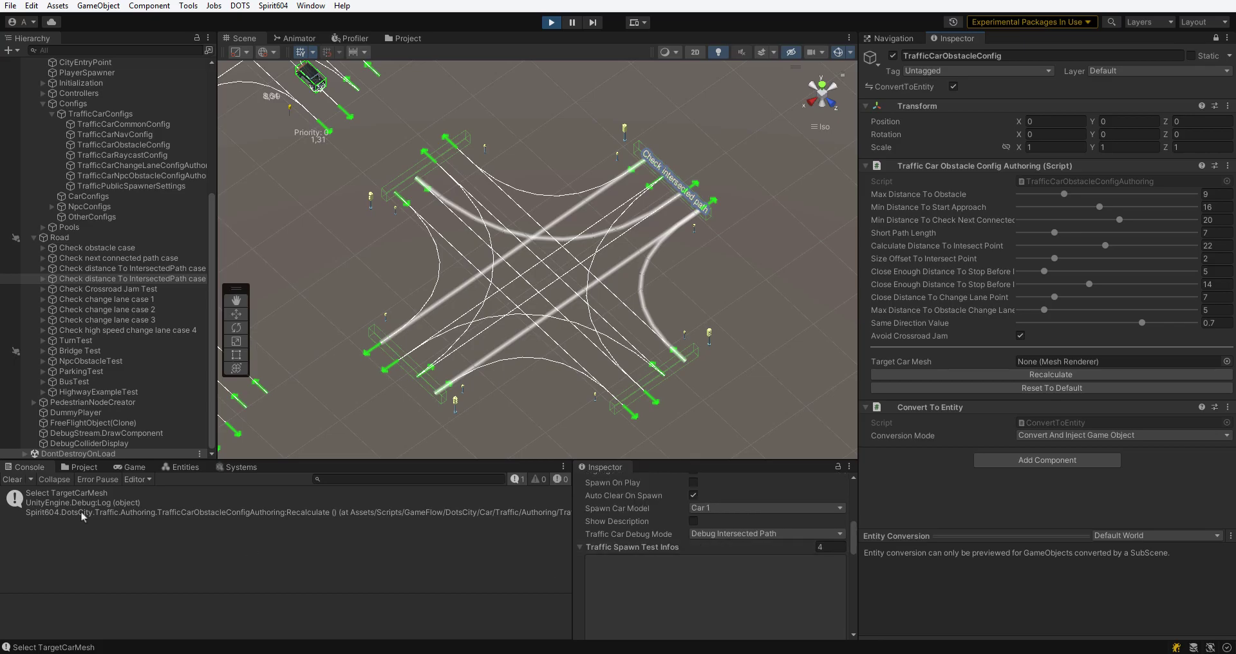
left_click(12, 480)
scroll(662, 527, "down", 5)
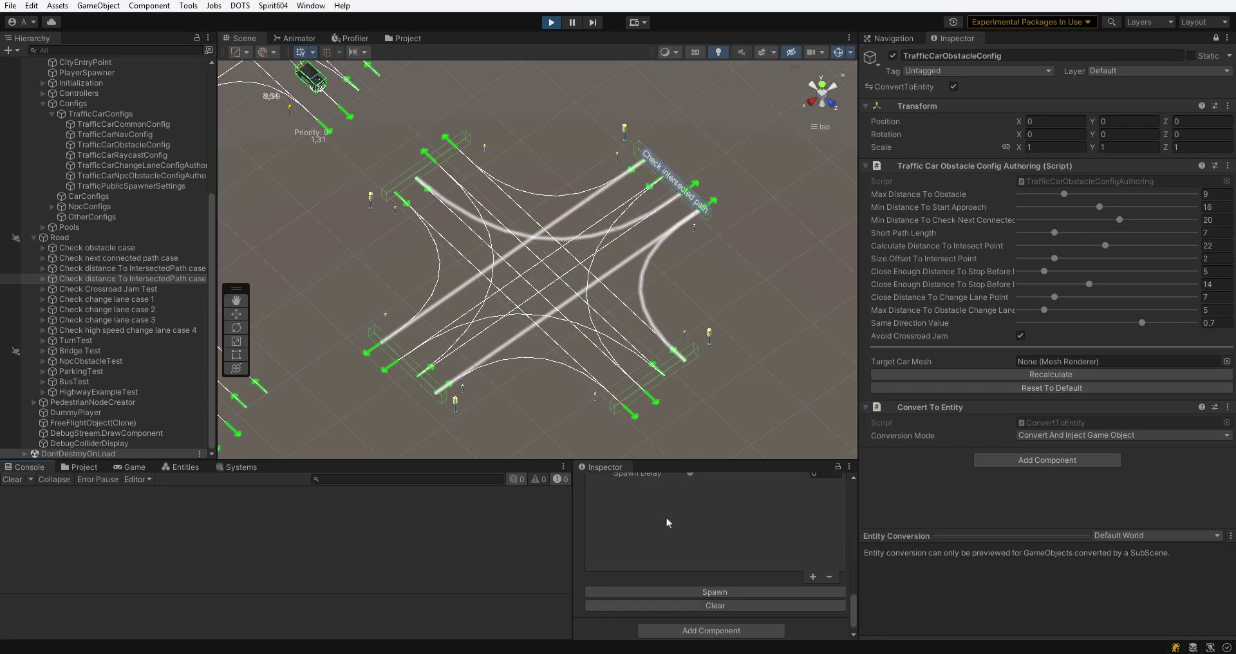
left_click(690, 581)
scroll(552, 356, "up", 4)
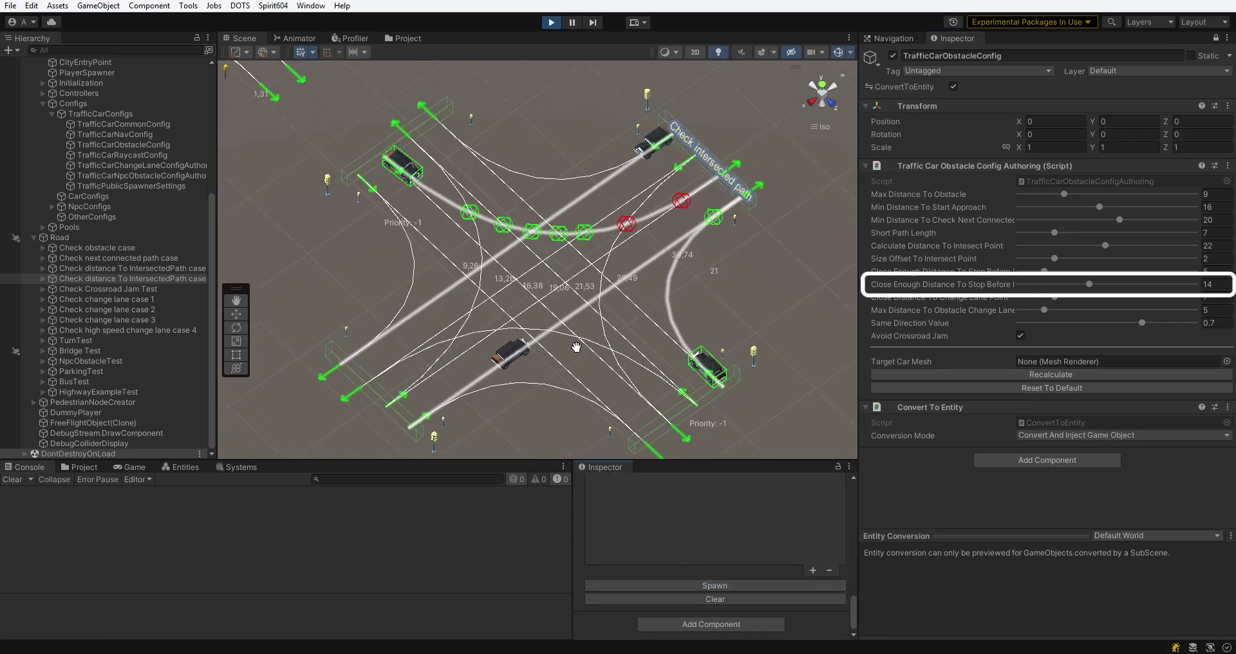
scroll(552, 356, "up", 2)
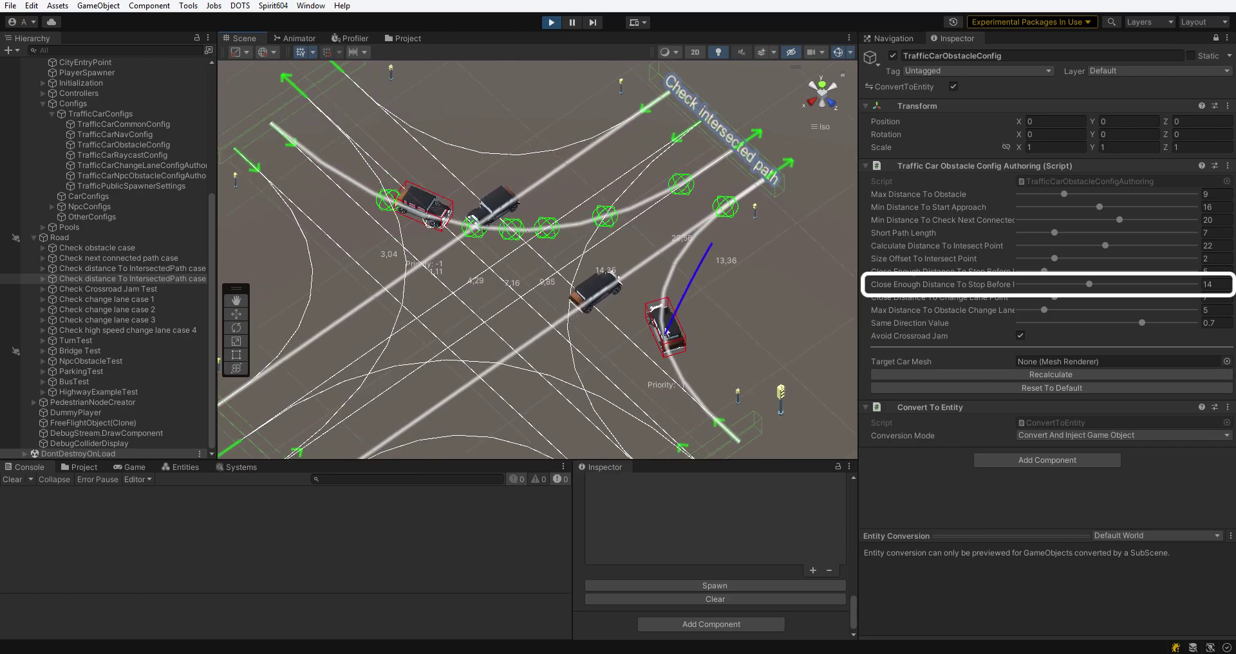
Reset the obstacle config to defaults, apply 5 for the second Close Enough Distance To Stop Before value, and respawn the cars.
left_click(1063, 386)
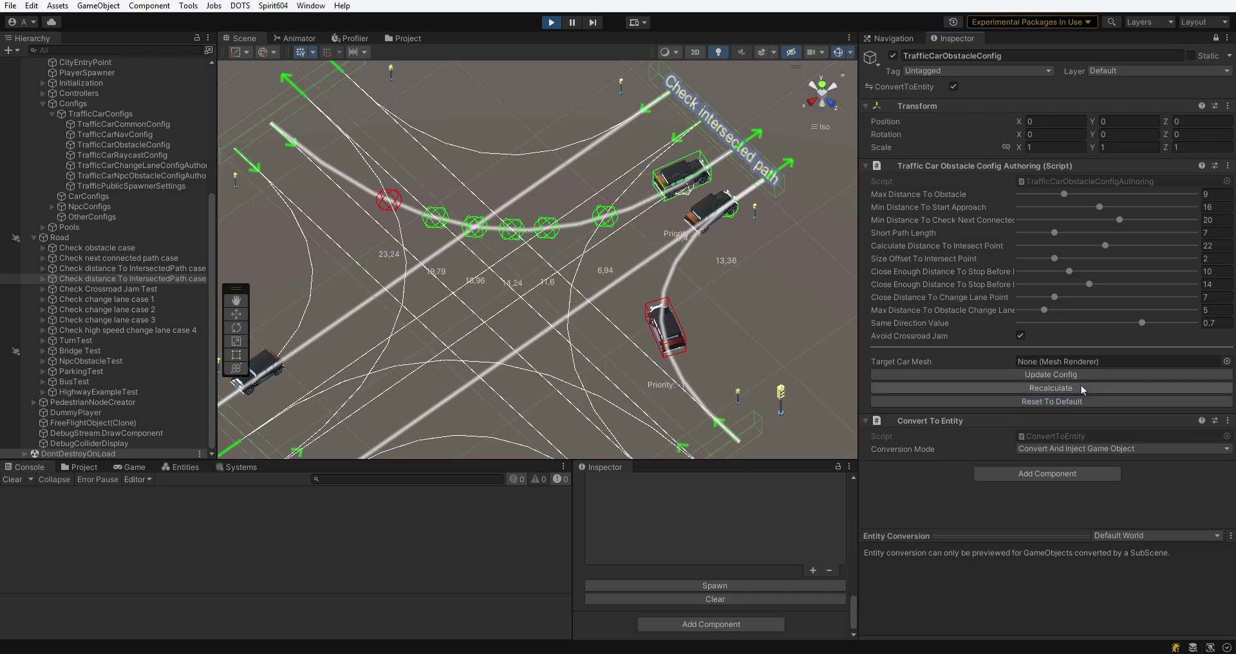
left_click(1084, 375)
type("5")
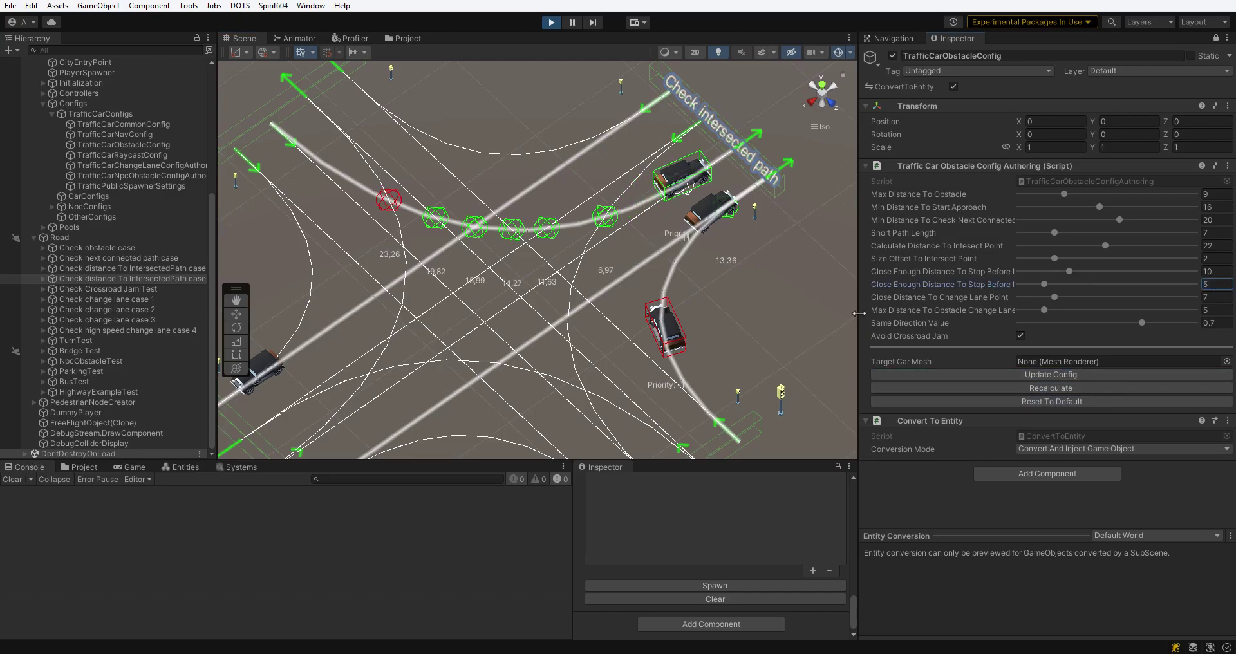
left_click(1024, 375)
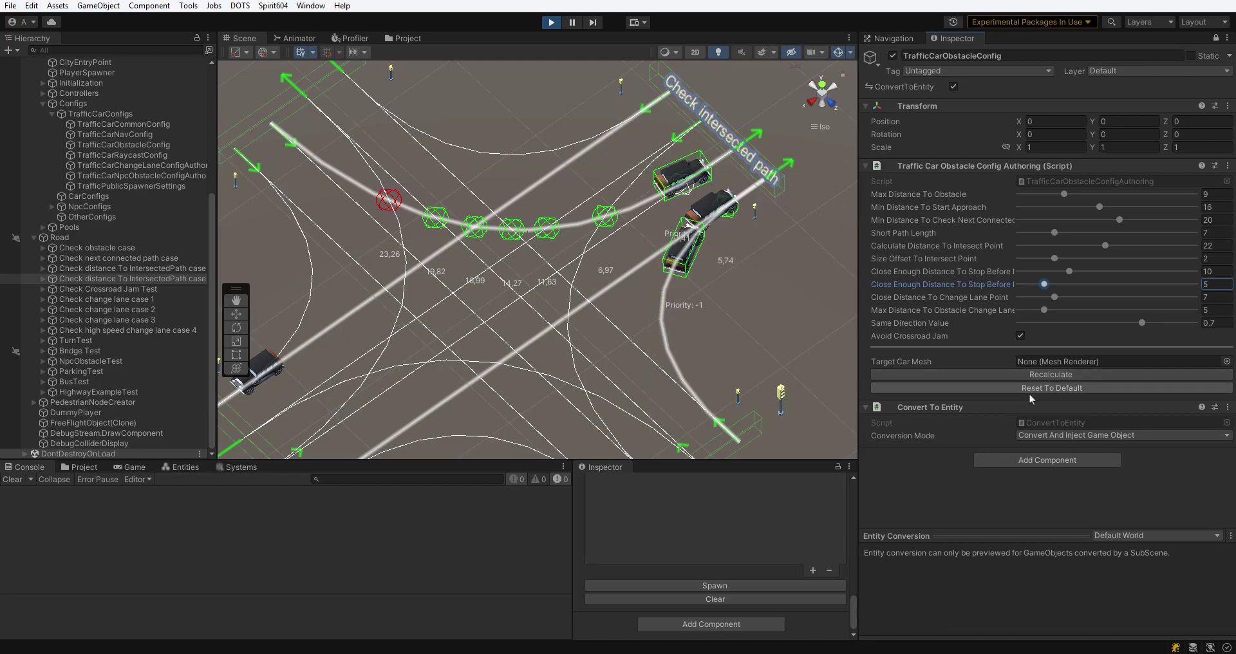
left_click(724, 585)
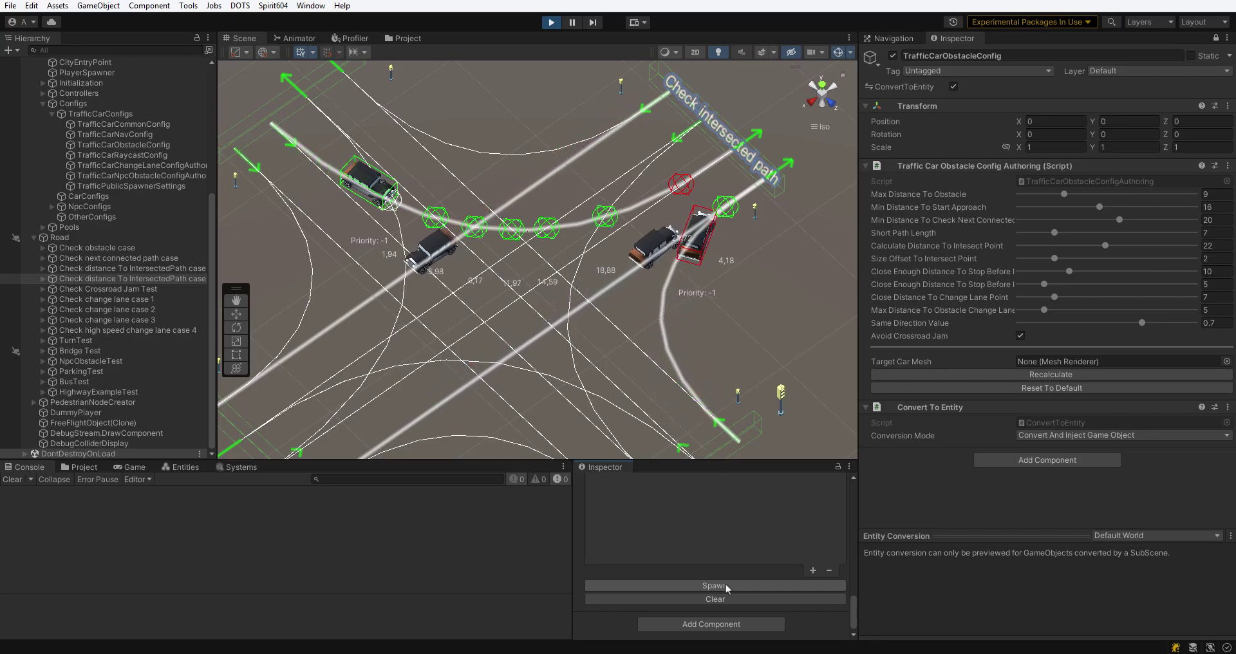
Clear the cars, apply 18 for the second Close Enough Distance To Stop Before value, and spawn the cars again.
left_click(725, 598)
left_click(1131, 391)
left_click(1216, 284)
type("18")
mouse_move(858, 312)
left_mouse_down()
mouse_move(607, 313)
mouse_move(839, 313)
left_mouse_up()
left_click(699, 585)
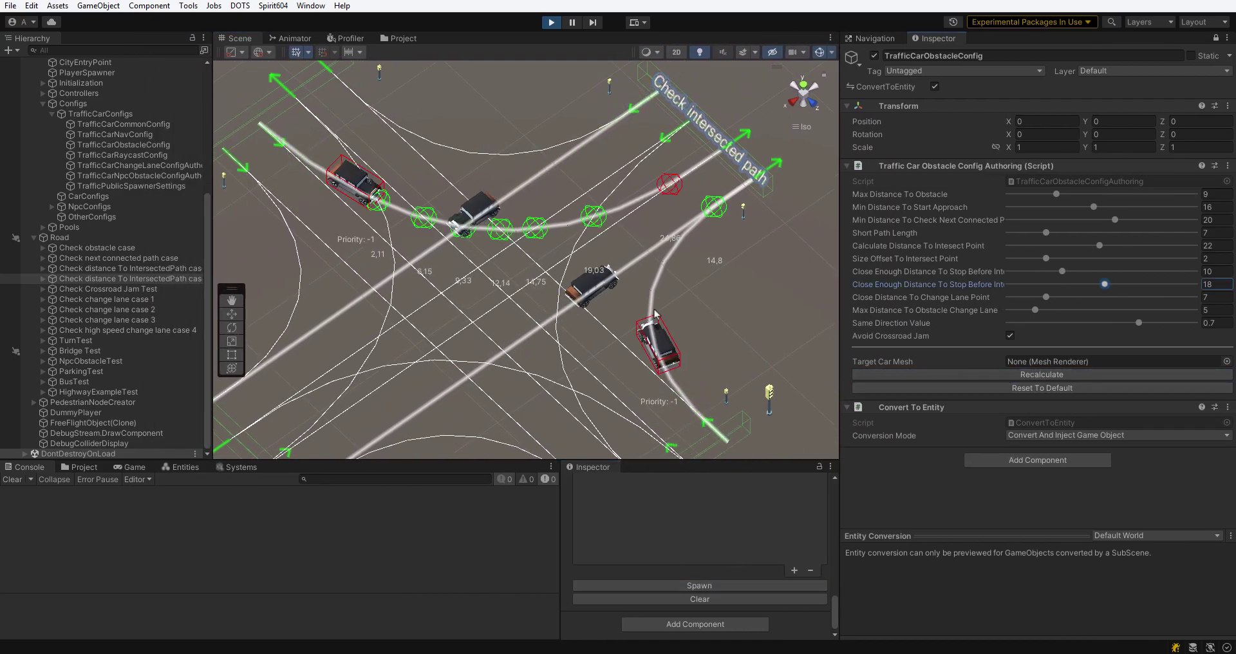
Return the second Close Enough Distance To Stop Before value to 14 and update the config.
left_click_drag(1104, 284, 1083, 284)
left_click(1029, 375)
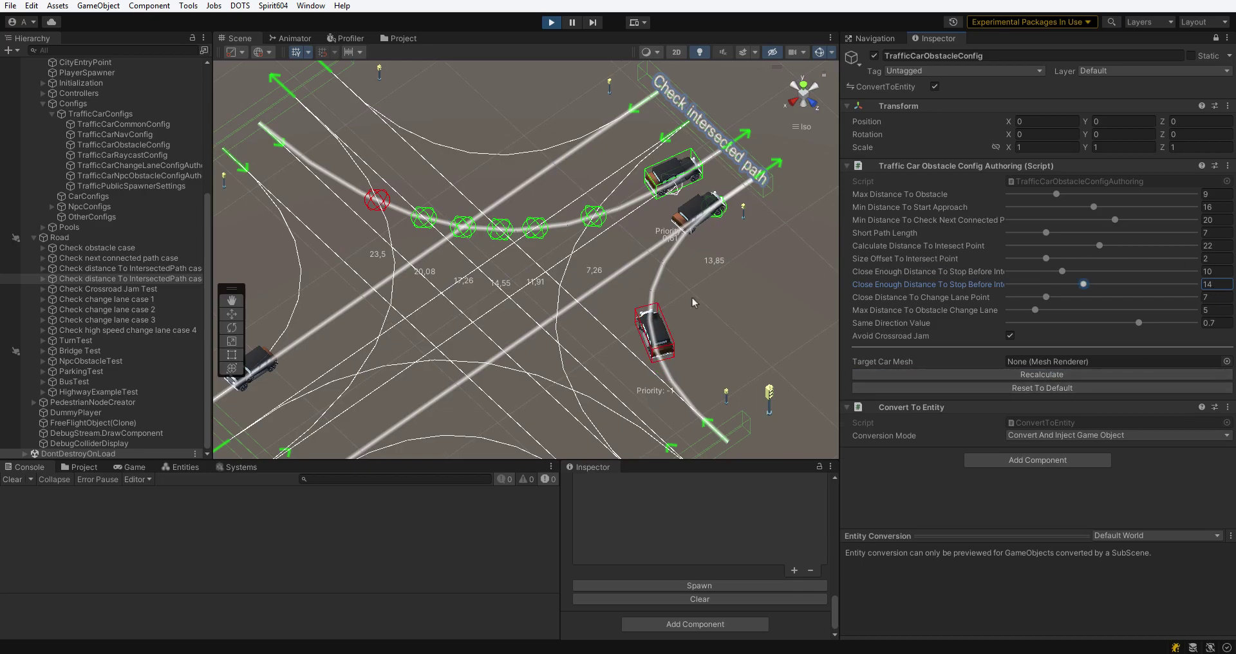
middle_click_drag(733, 318, 716, 302)
Select Check Crossroad Jam Test and spawn its cars around the crossroad.
double_click(129, 289)
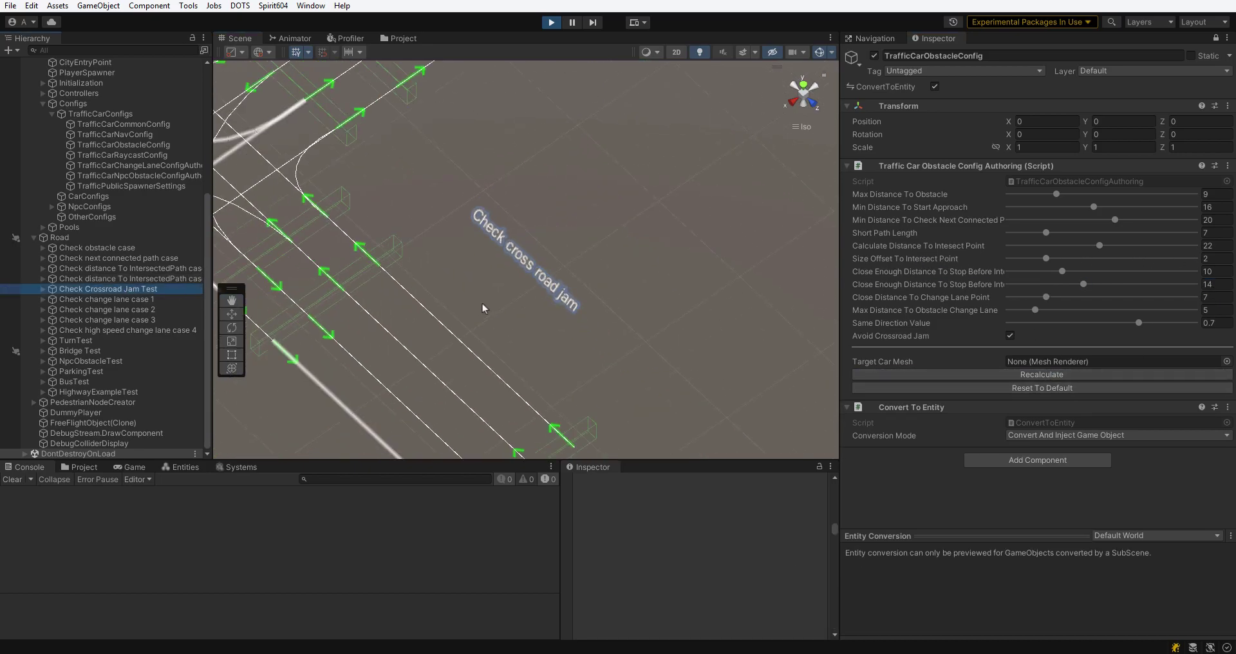
scroll(755, 530, "up", 3)
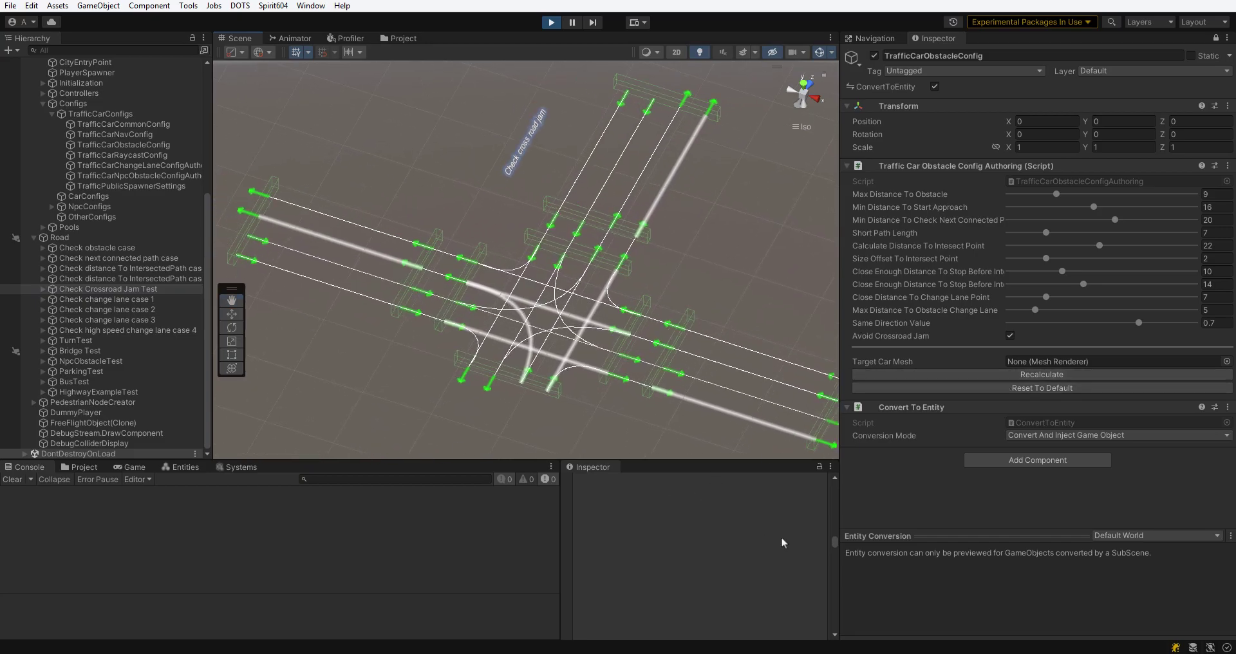
left_click(731, 585)
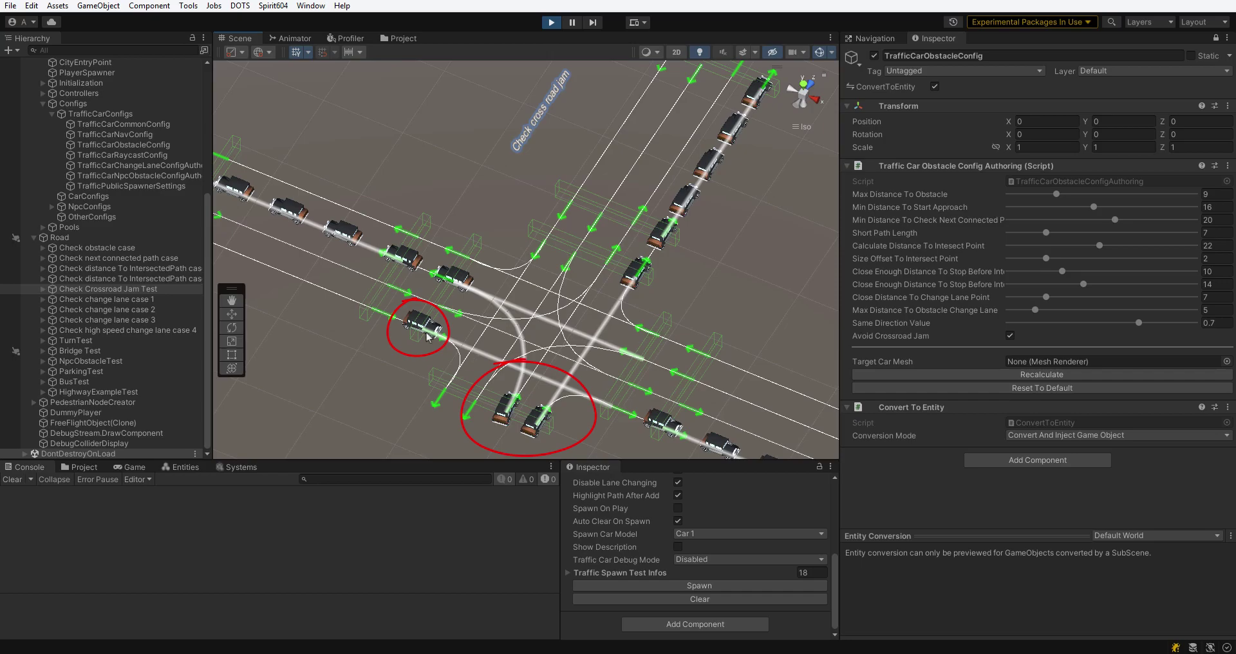
Select TrafficCarDebugger and enable its debug display with obstacle info and common info for the crossroad cars.
scroll(544, 322, "down", 3)
middle_click_drag(543, 323, 570, 293)
right_click_drag(570, 293, 550, 291)
scroll(115, 148, "up", 6)
left_click(104, 141)
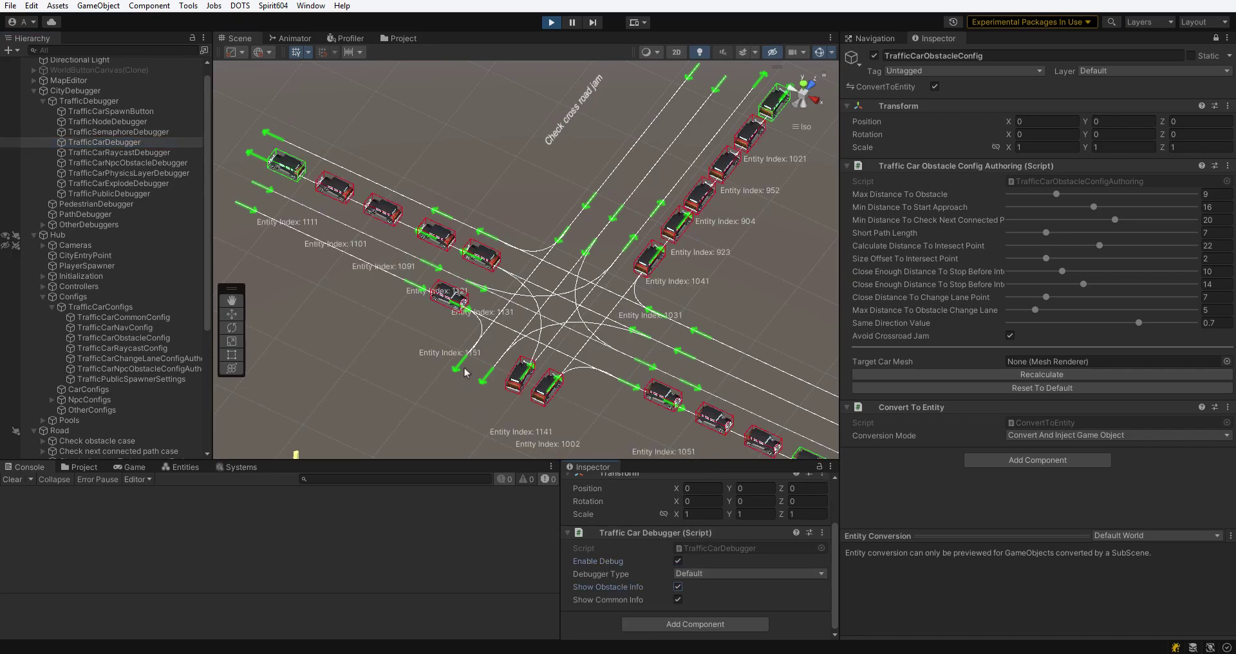
Reselect Check Crossroad Jam Test, turn off Avoid Crossroad Jam in TrafficCarObstacleConfig, and update the config.
scroll(96, 387, "down", 3)
left_click(108, 404)
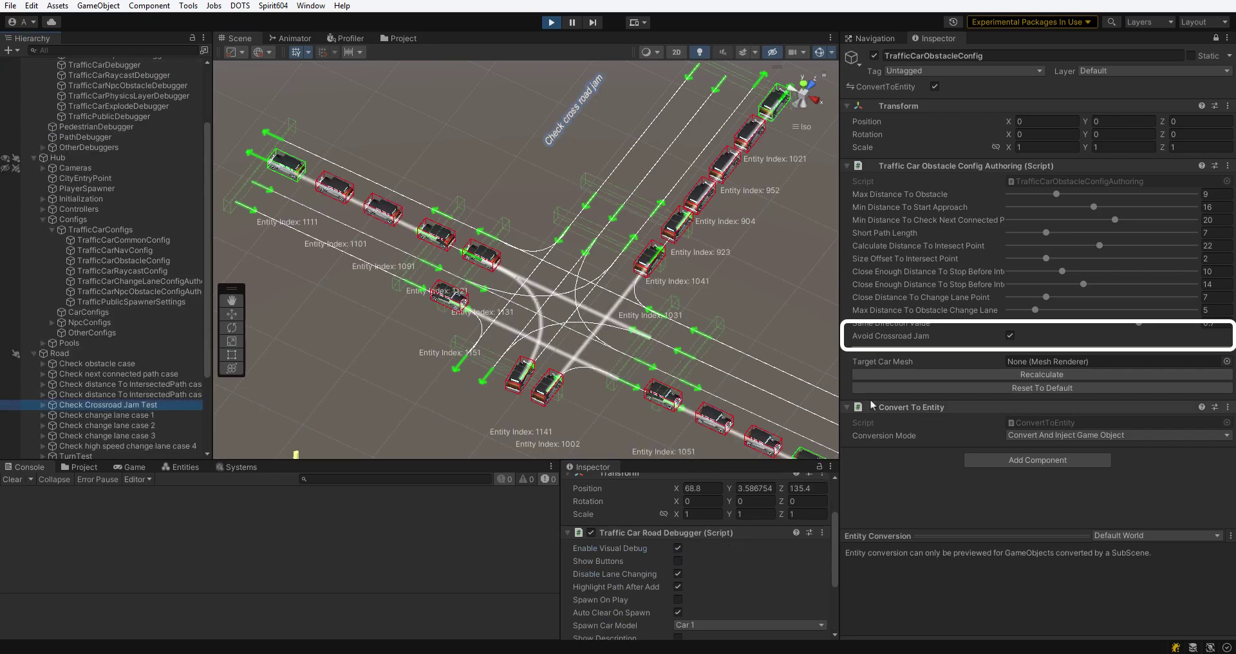
left_click(1009, 335)
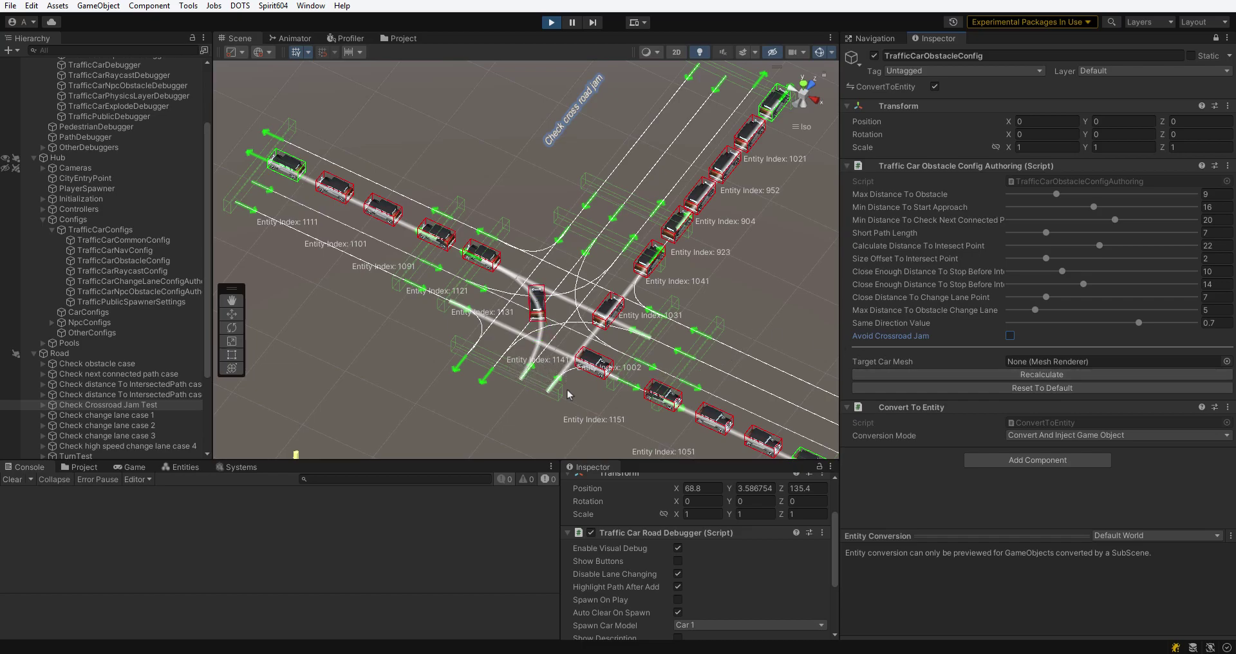
Respawn the crossroad jam cars, turn Avoid Crossroad Jam back on in TrafficCarObstacleConfig, and update the config.
left_click(1010, 336)
left_click(1040, 376)
scroll(705, 572, "down", 3)
left_click(708, 585)
left_click(1011, 336)
left_click(1048, 379)
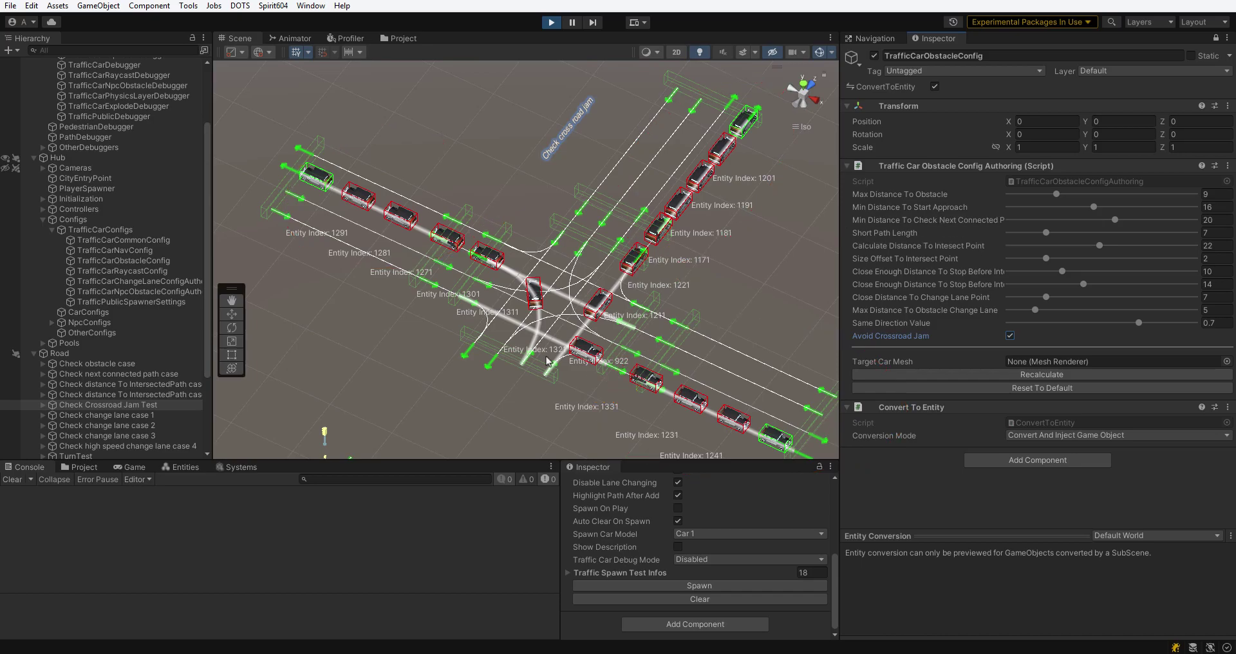
Focus the scene on Check change lane case 1 and spawn its cars.
scroll(546, 361, "down", 2)
double_click(97, 416)
scroll(476, 383, "down", 15)
scroll(476, 384, "down", 6)
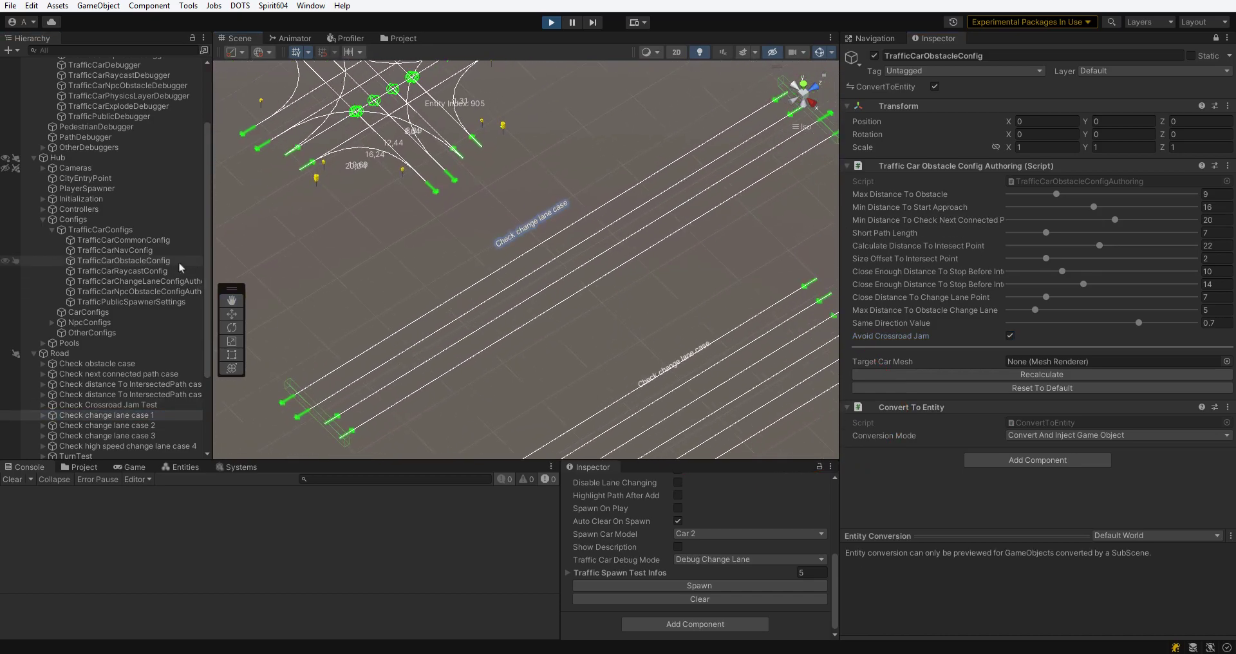
left_click(740, 586)
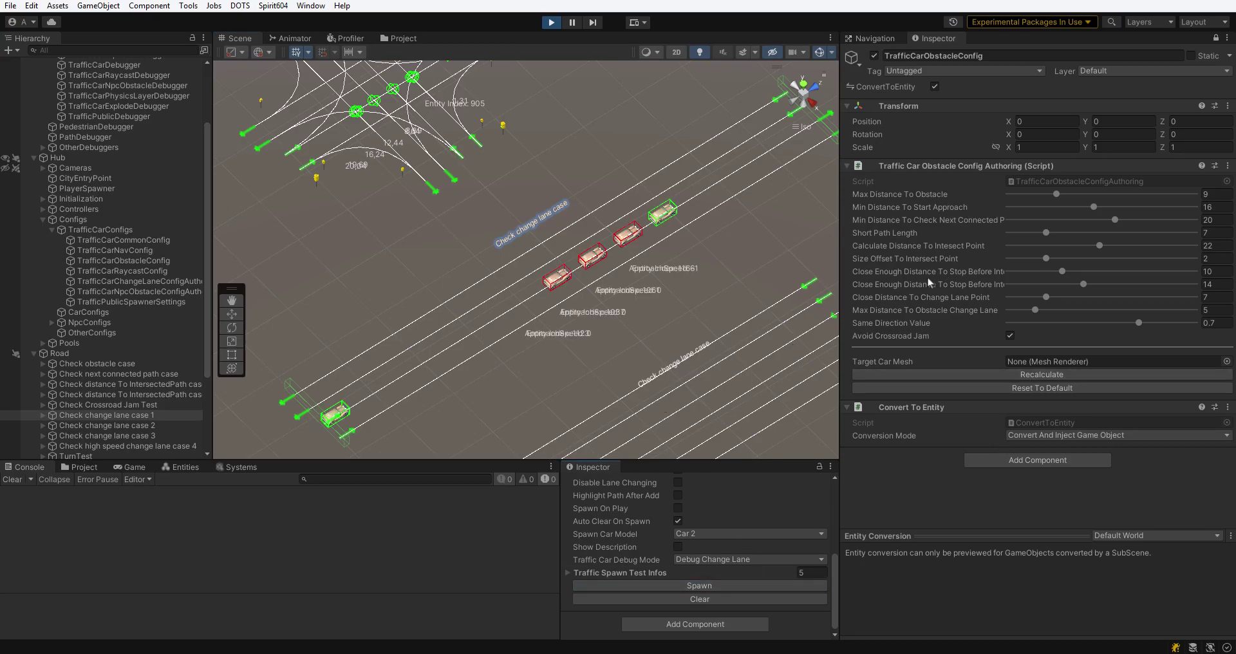
Select TrafficCarDebugger and turn off its Enable Debug option.
scroll(154, 234, "up", 3)
left_click(129, 155)
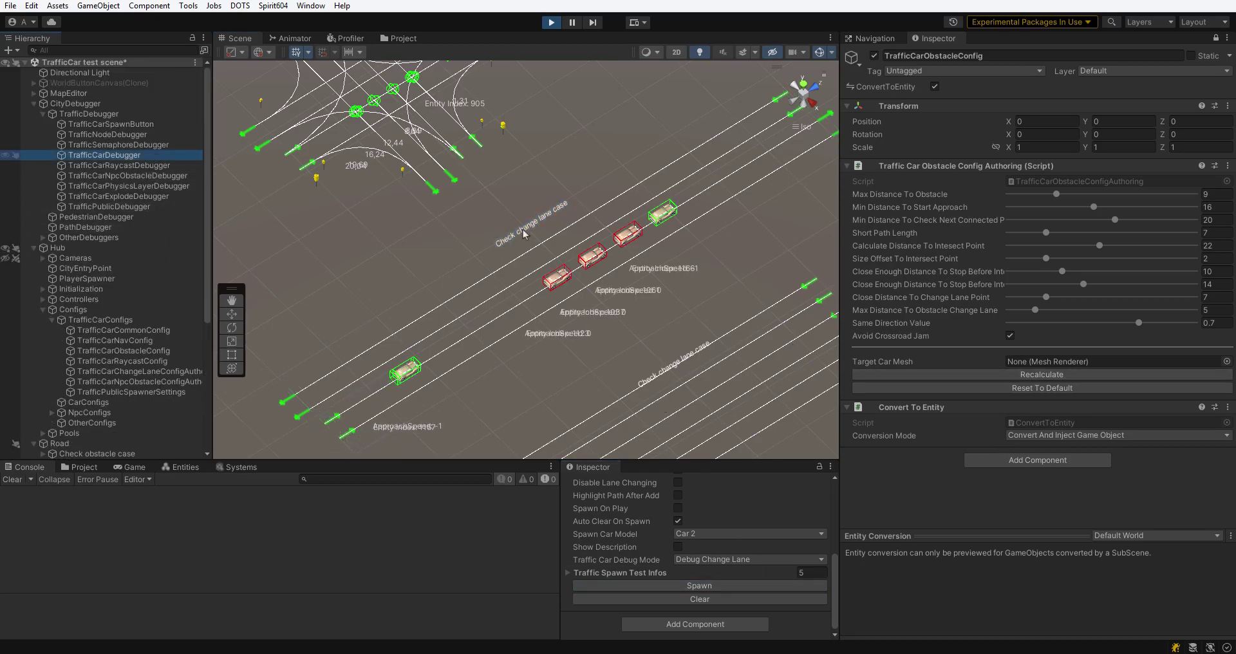
left_click(703, 574)
left_click(680, 560)
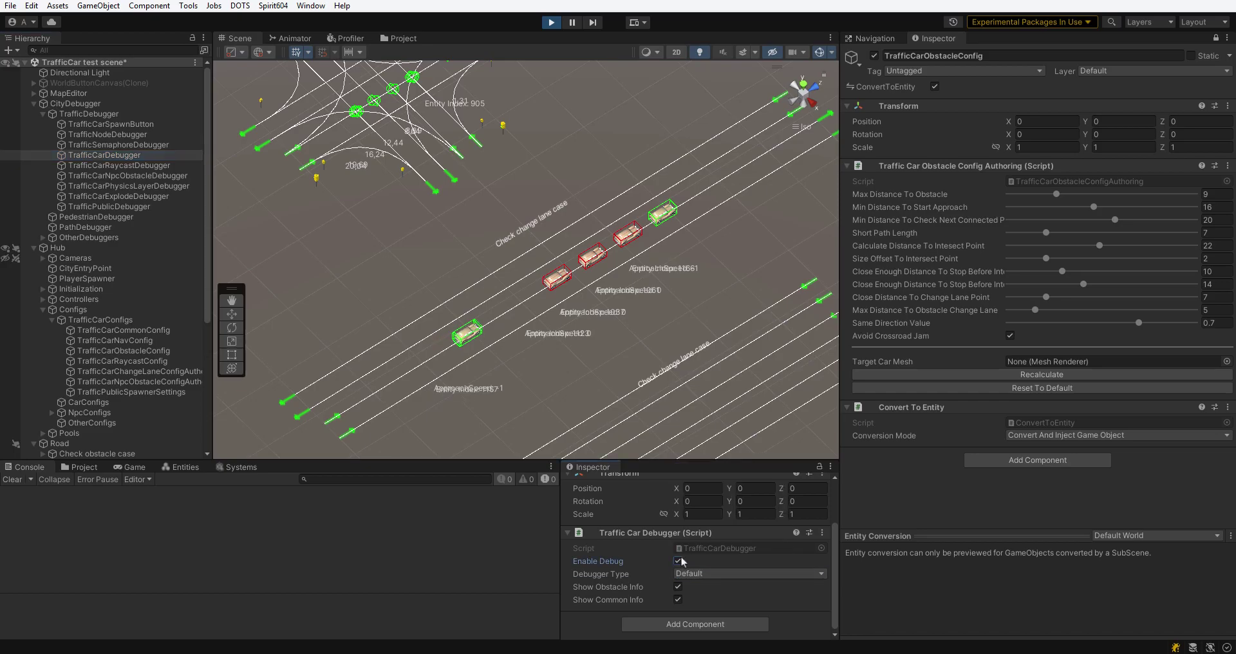
left_click(679, 560)
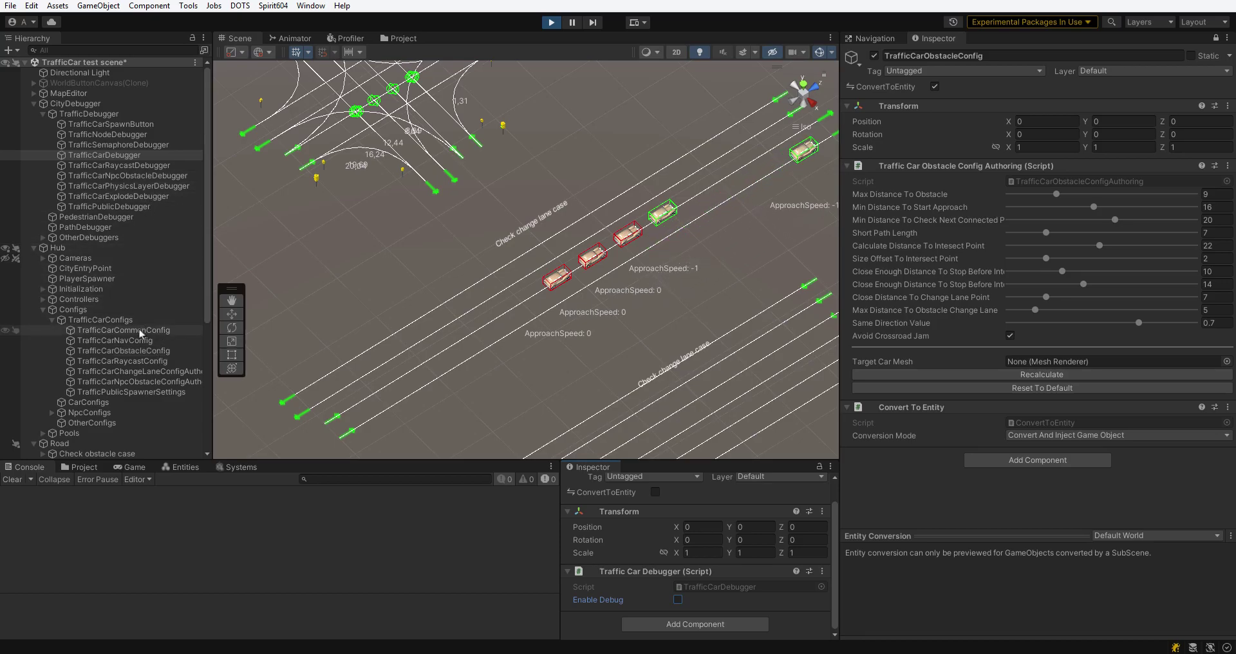
Reselect Check change lane case 1 and spawn its cars again.
scroll(139, 329, "down", 6)
left_click(162, 314)
left_click(722, 586)
middle_click_drag(601, 363, 599, 342)
Lock the large inspector on TrafficCarChangeLaneConfigAuthoring and show Check change lane case 1 in the other inspector.
left_click(819, 466)
left_click(1214, 38)
left_click(171, 180)
left_click(1215, 38)
left_click(819, 466)
left_click(173, 313)
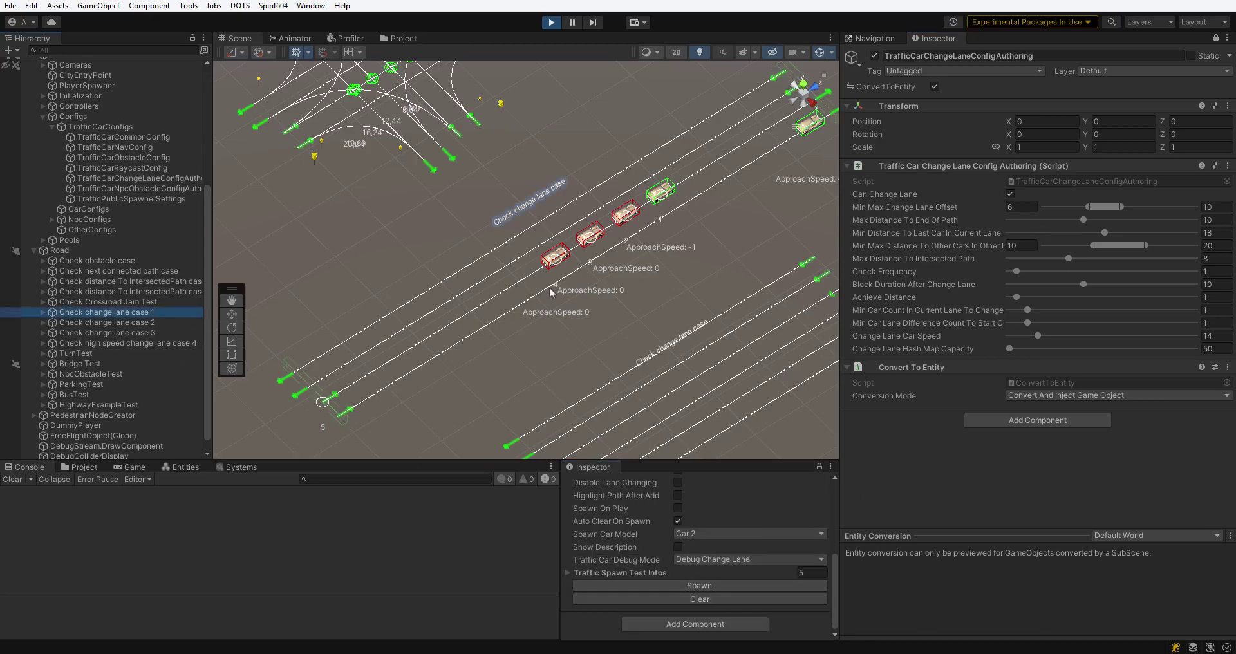
Respawn the case 1 cars with Min Max Change Lane Offset lowered to 3.41156 and 7.41156 and the config updated.
scroll(551, 293, "up", 1)
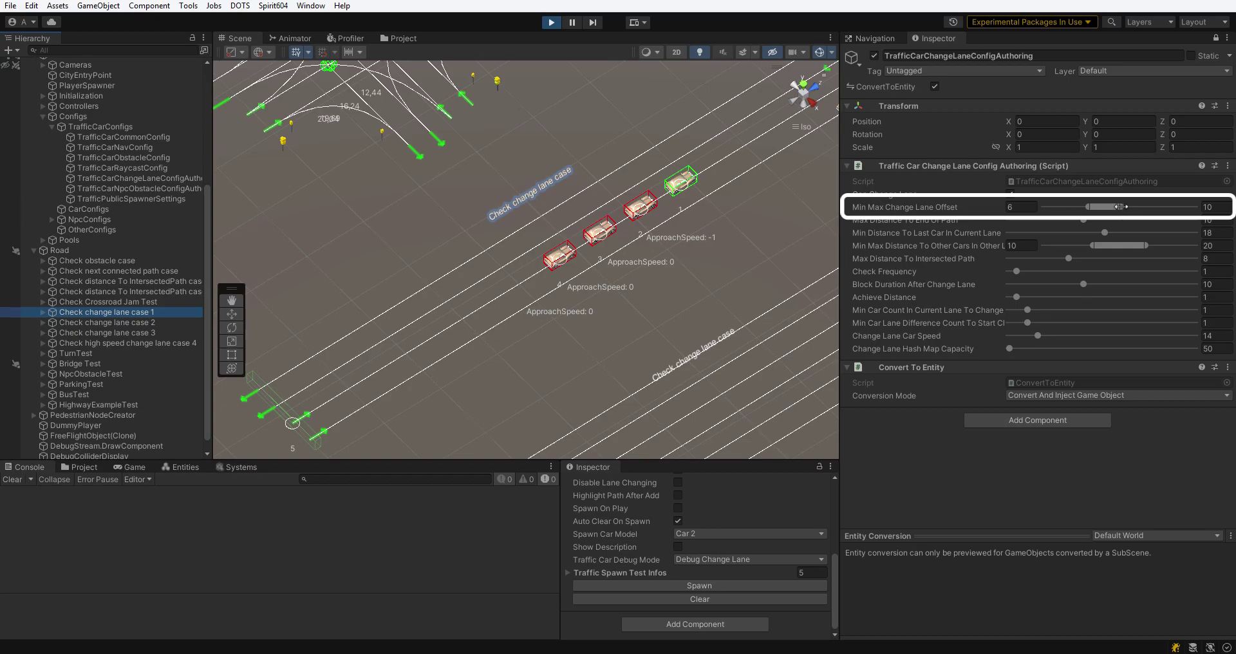
left_click(757, 590)
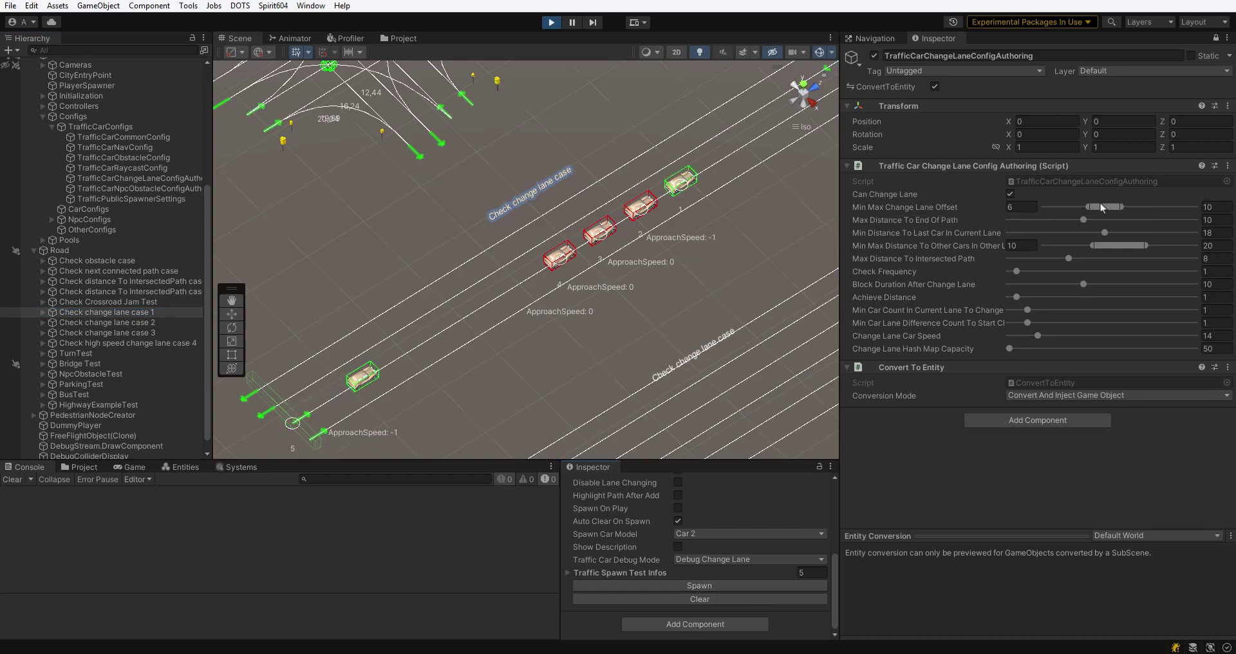
scroll(800, 216, "down", 2)
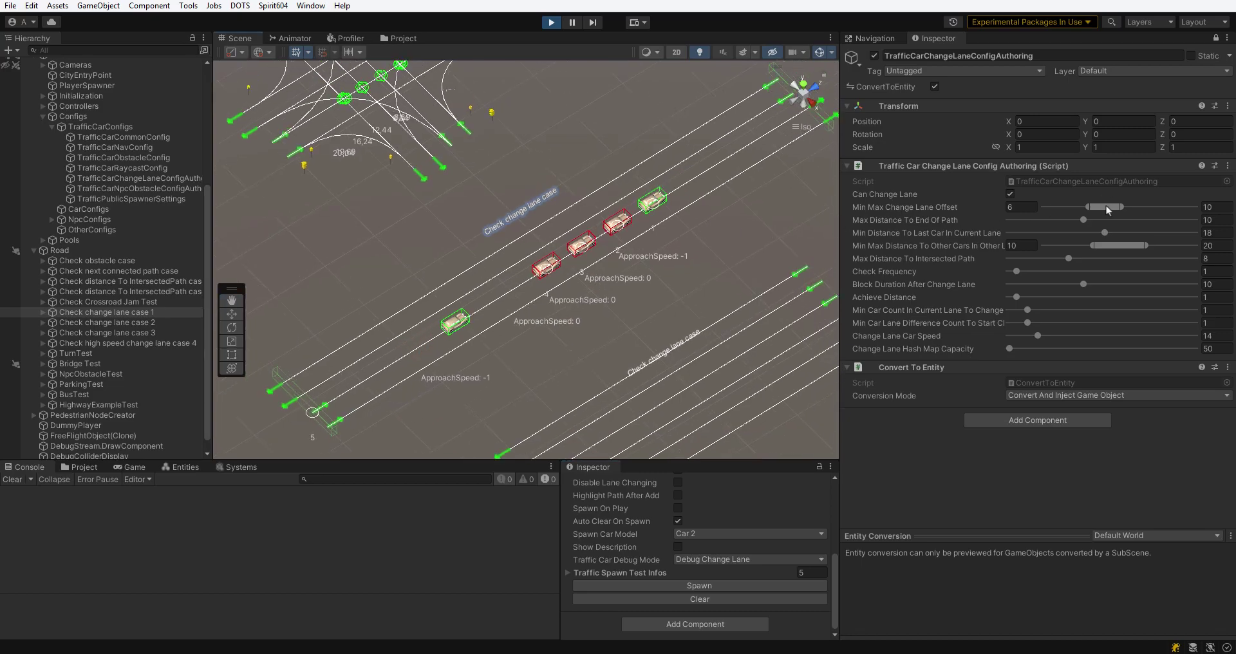
left_click_drag(1105, 207, 1083, 208)
left_click(1052, 359)
left_click(701, 585)
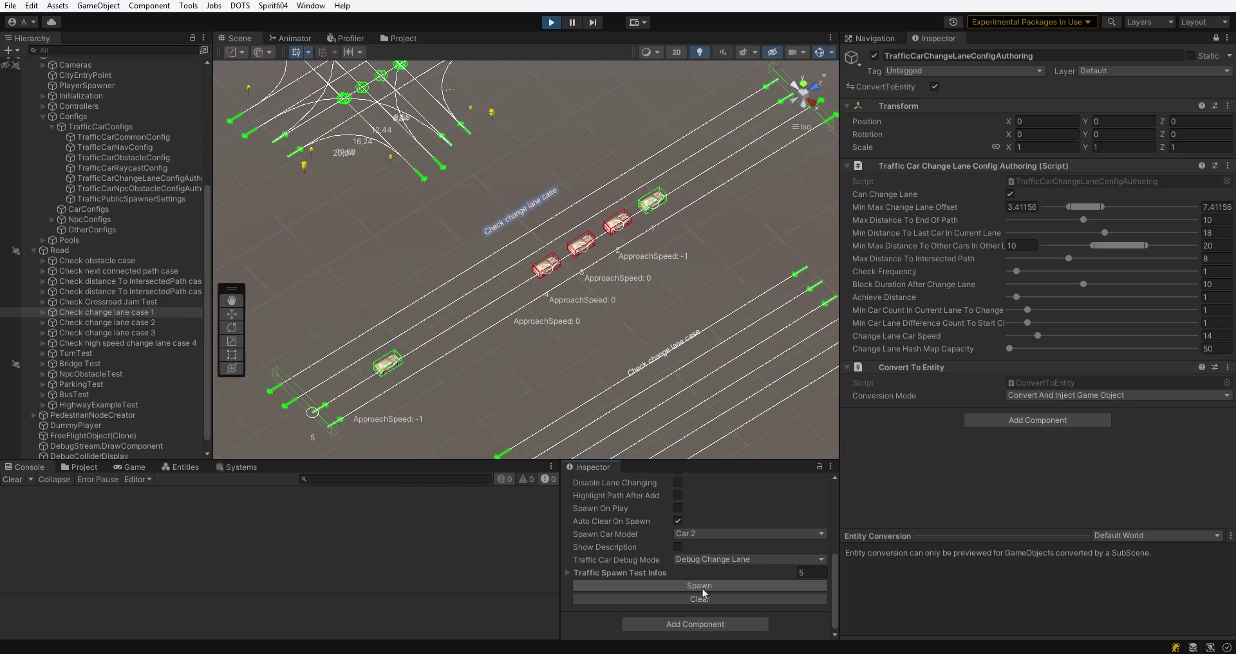
Lower Min Max Change Lane Offset to 0.86281 and 4.86281, update the config, and respawn the cars.
left_click_drag(1080, 207, 1061, 207)
left_click(1052, 359)
left_click(746, 586)
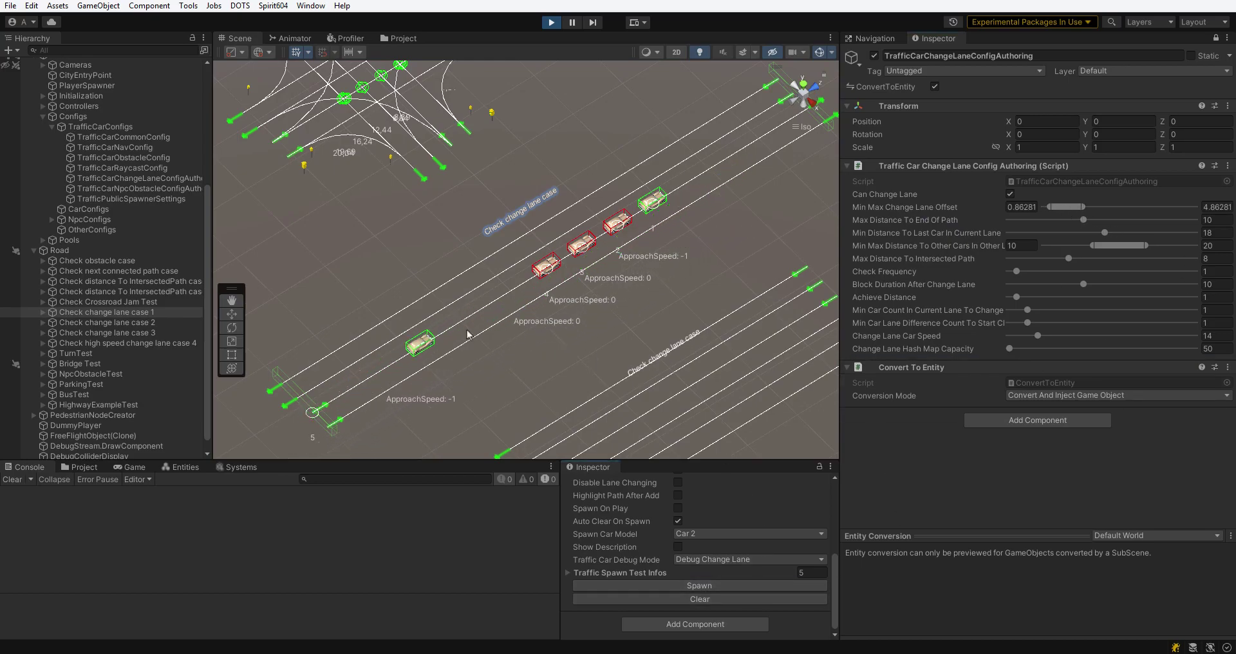
Raise Min Max Change Lane Offset to a minimum of 4.86281 and a maximum of 10.
left_click_drag(1051, 207, 1085, 207)
left_click(1214, 207)
type("10")
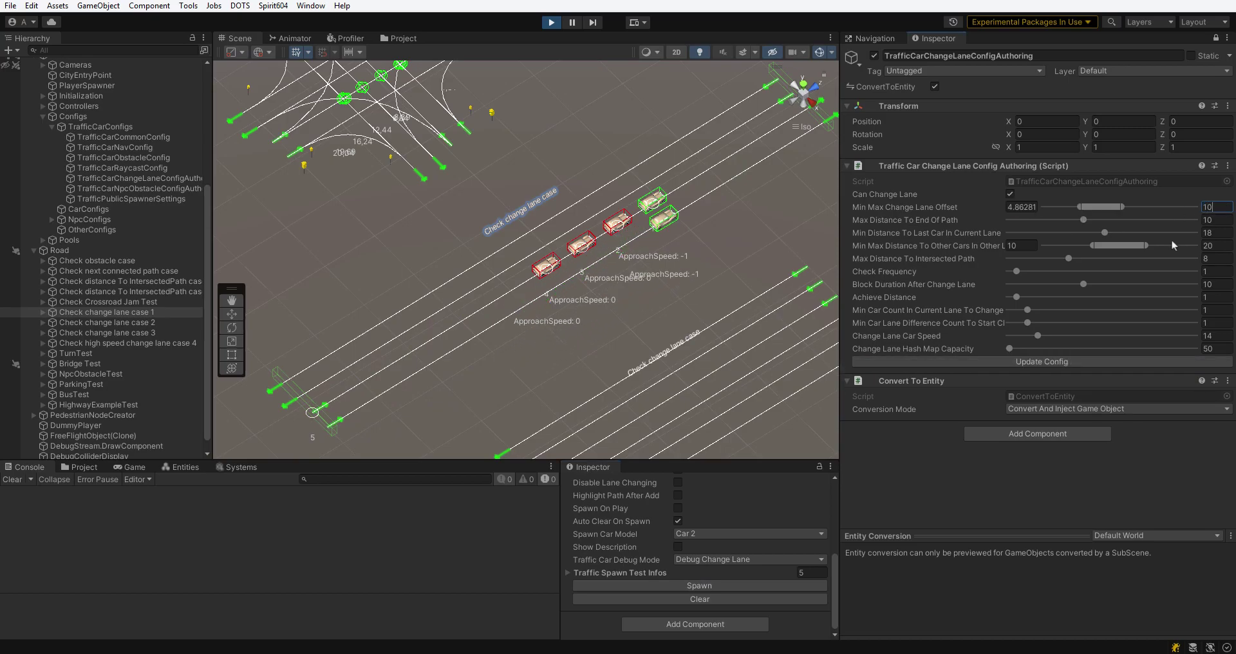
middle_click_drag(722, 217, 744, 196)
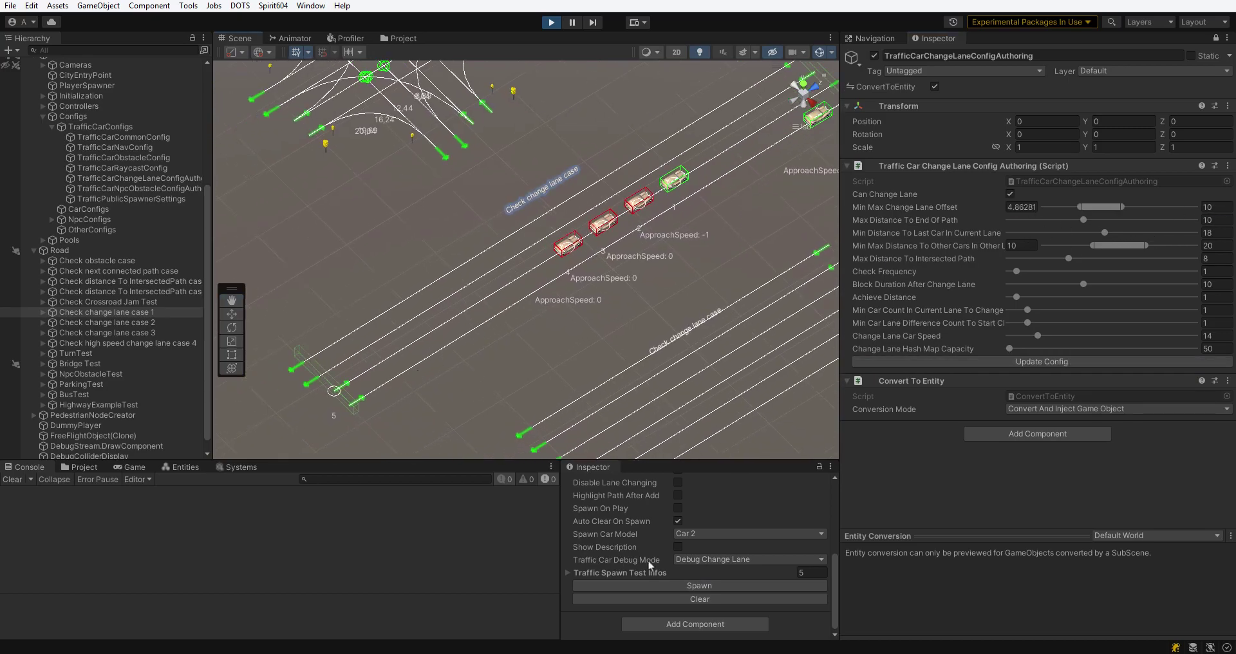
Respawn the case 1 cars, set Min Distance To Last Car In Current Lane to 5, and update the config.
left_click(673, 584)
left_click(1213, 233)
type("5")
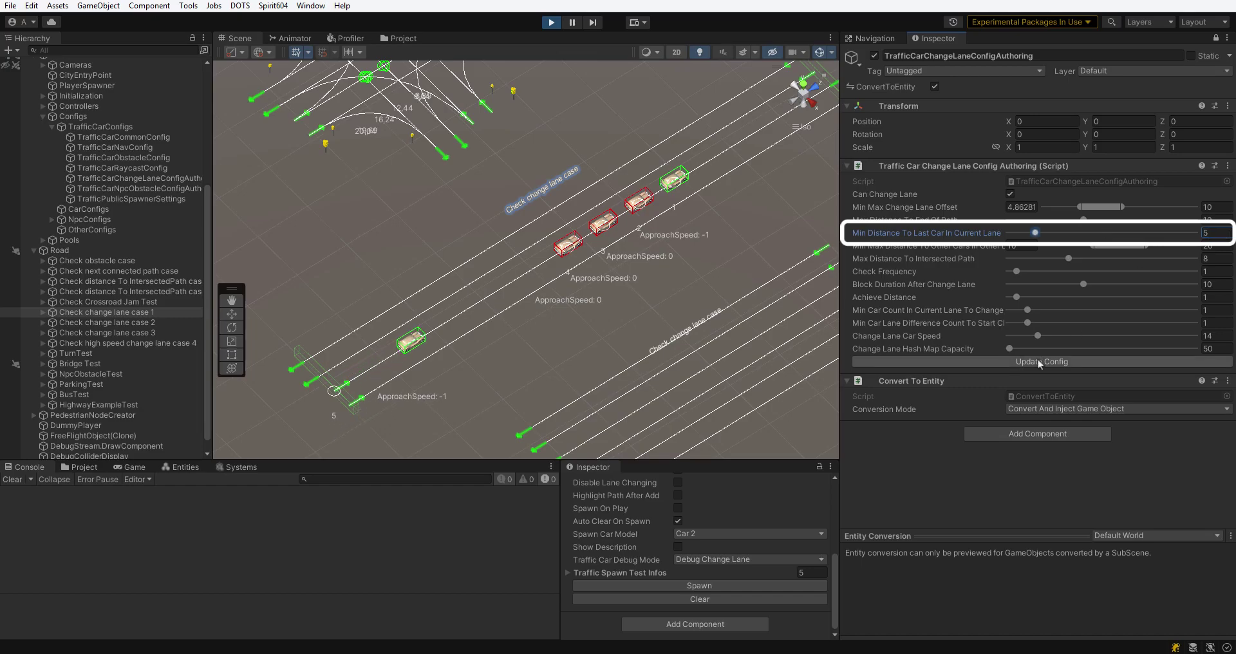
left_click(972, 362)
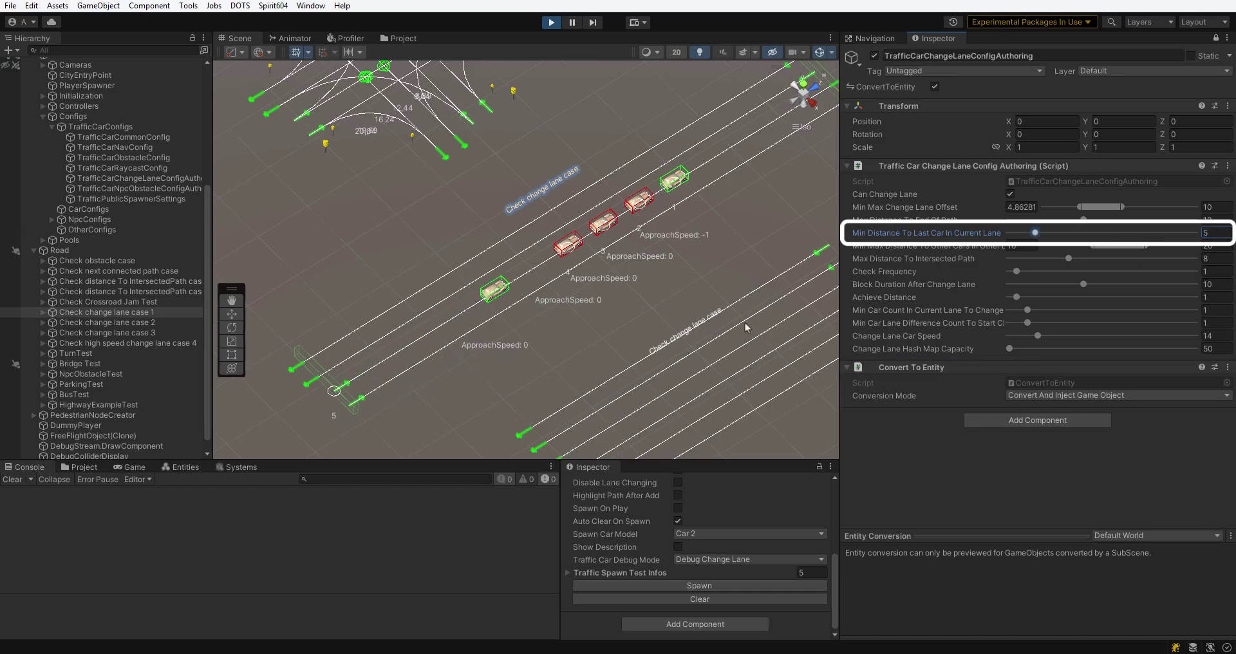
Try Min Distance To Last Car In Current Lane at 8, 10 and 12, updating the config for each value.
type("8")
left_click(1043, 366)
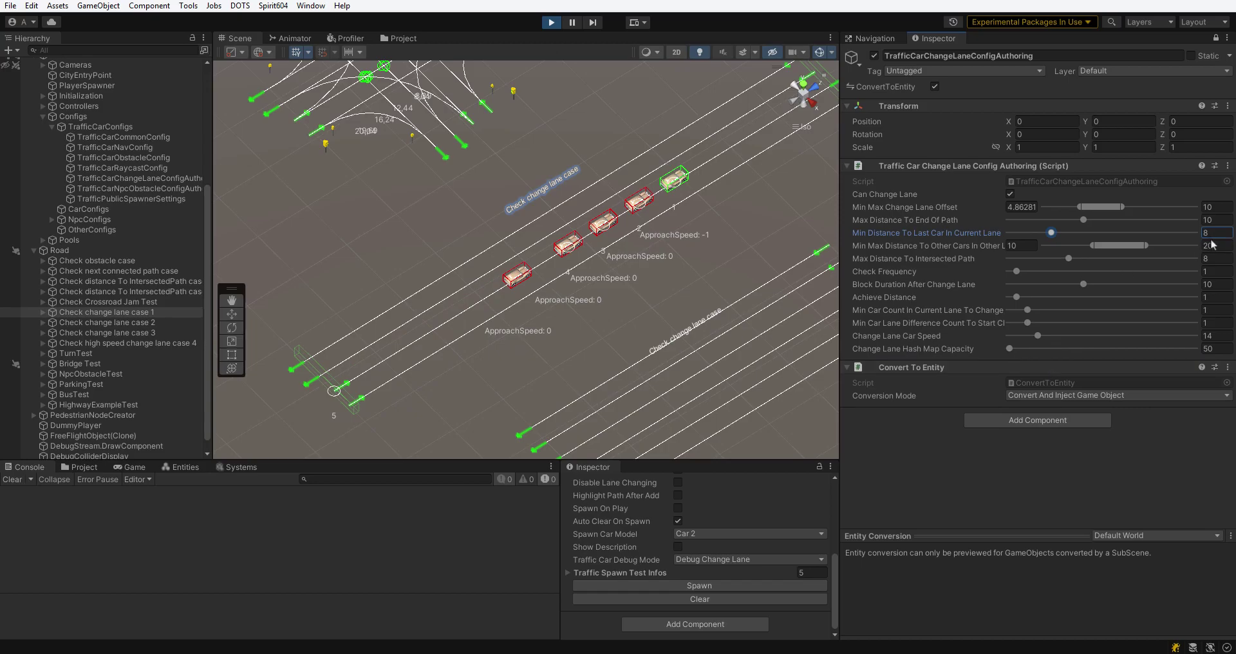
type("10")
left_click(1082, 362)
left_click(1213, 234)
type("12")
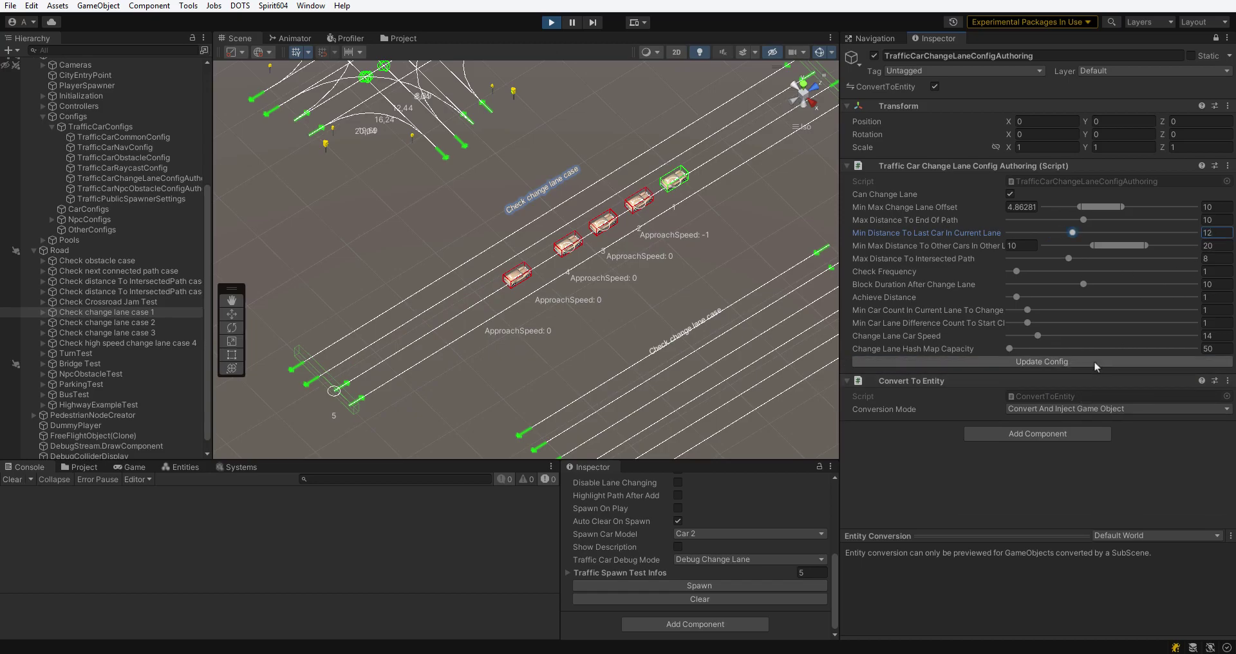
left_click(1094, 360)
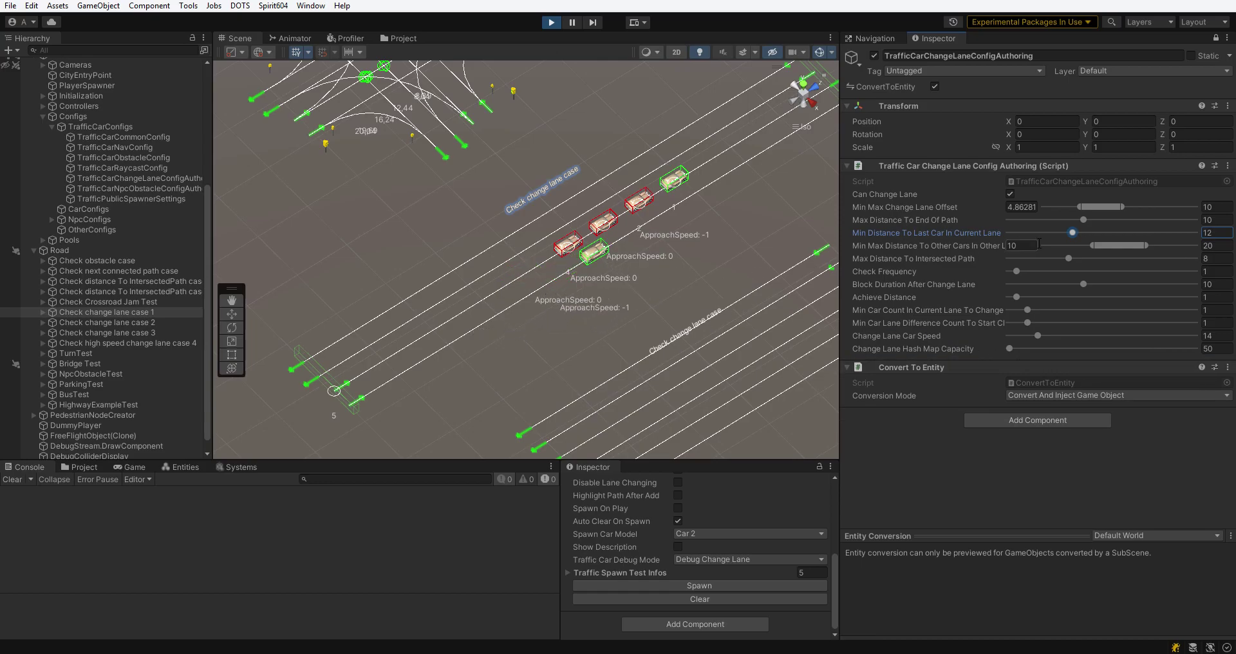
Return Min Distance To Last Car In Current Lane to 18 and update the config.
left_click(1214, 235)
type("18")
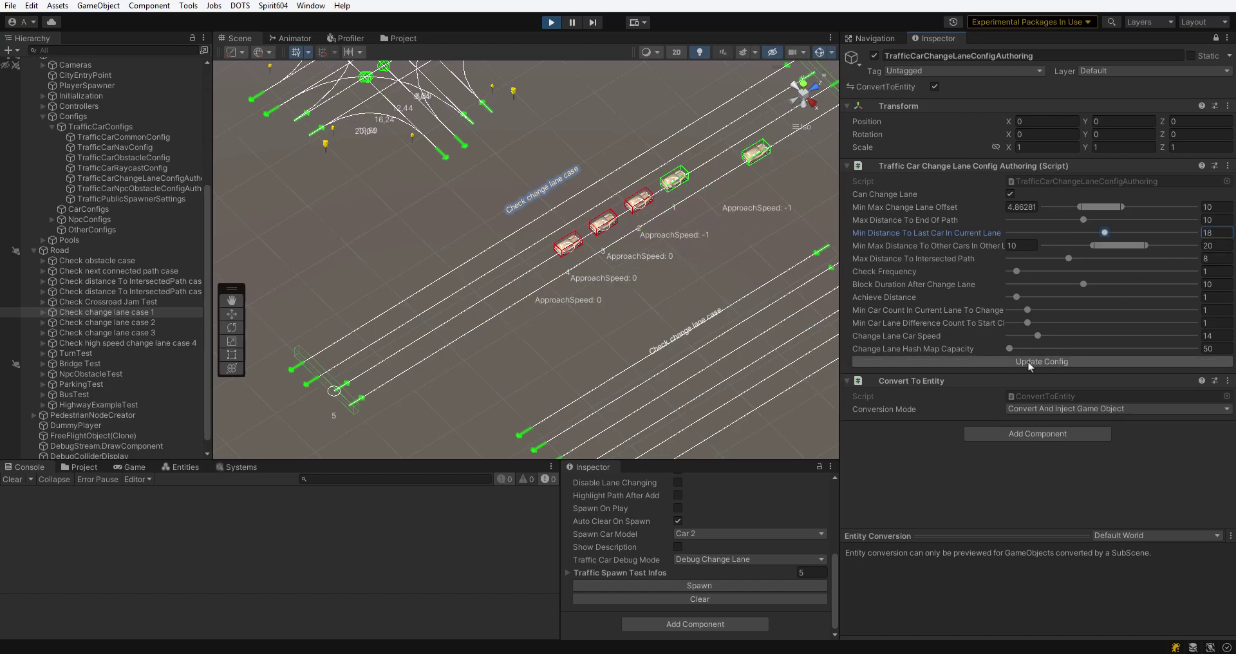
left_click(1028, 362)
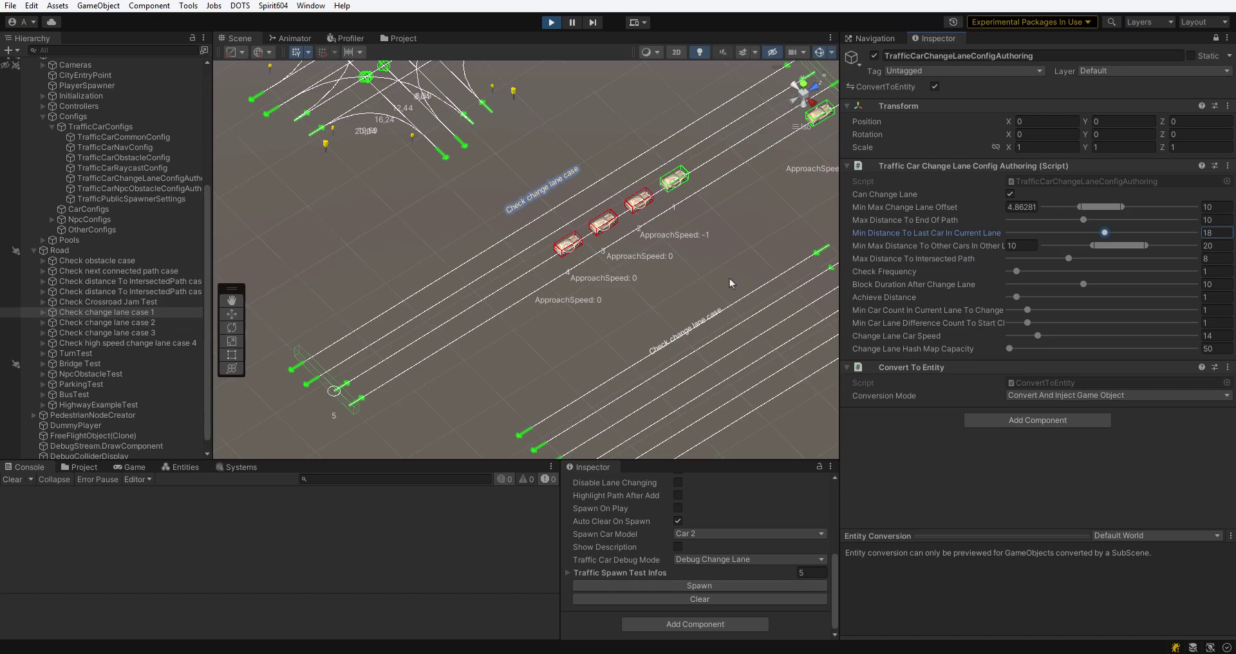
Focus on Check change lane case 2, spawn its cars twice, and widen the config inspector.
double_click(124, 322)
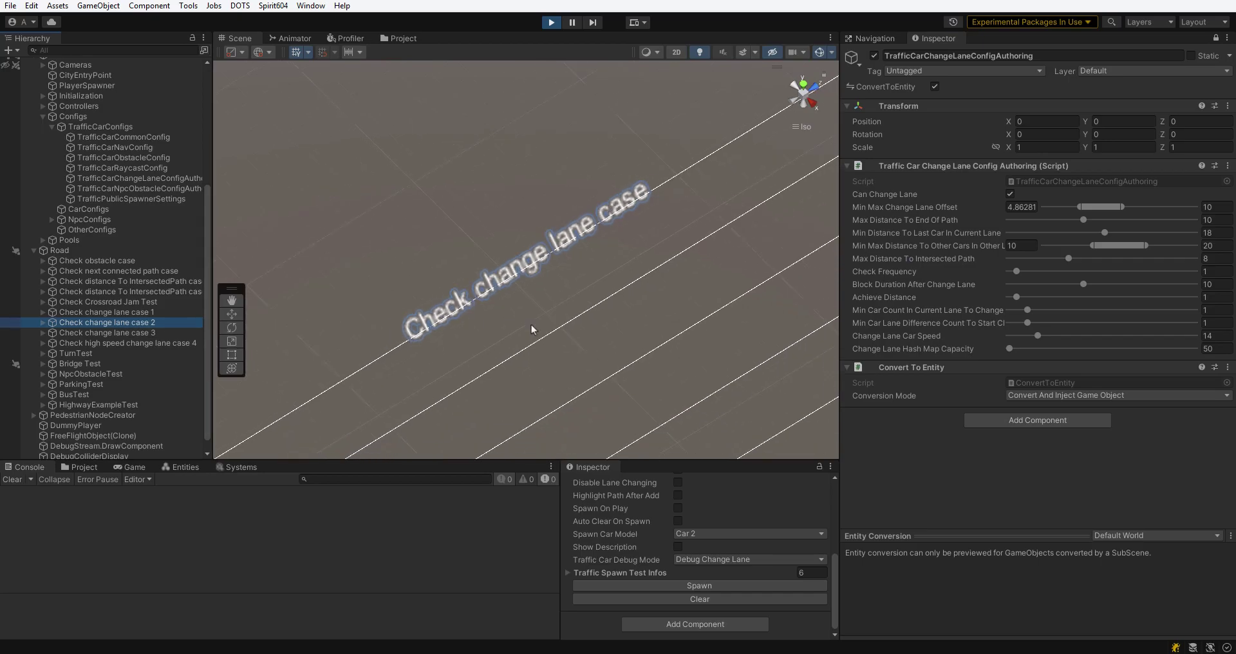
scroll(535, 332, "down", 5)
left_click(676, 583)
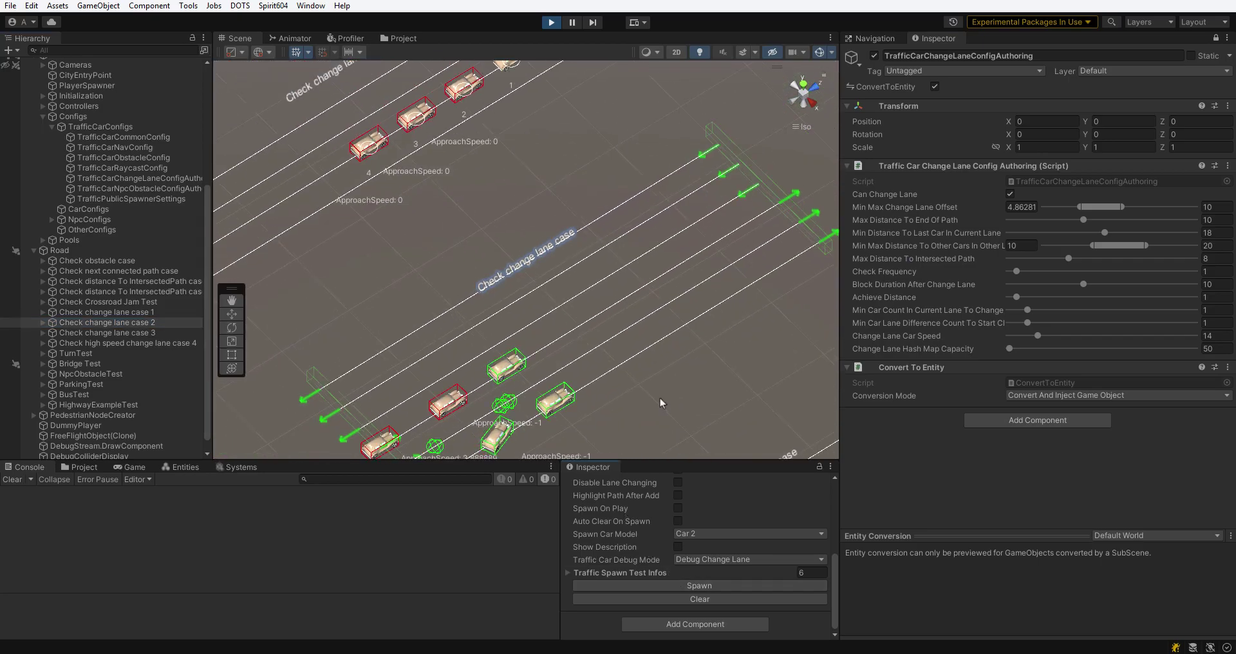
middle_click_drag(660, 400, 655, 359)
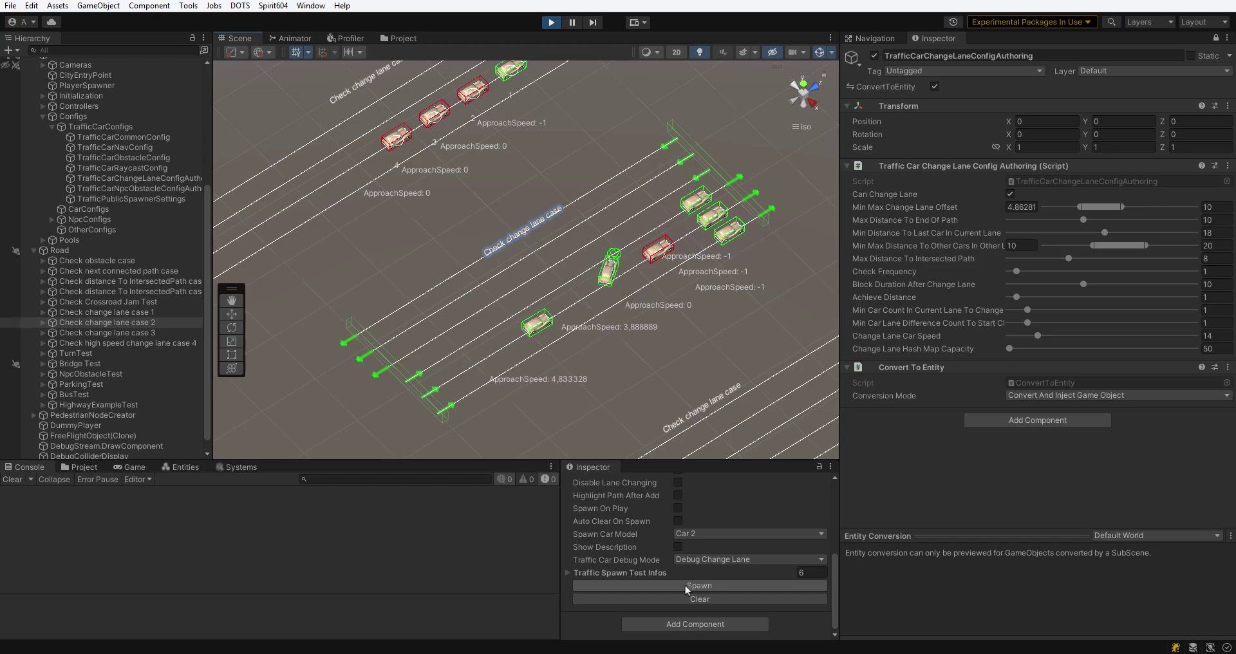
left_click(684, 585)
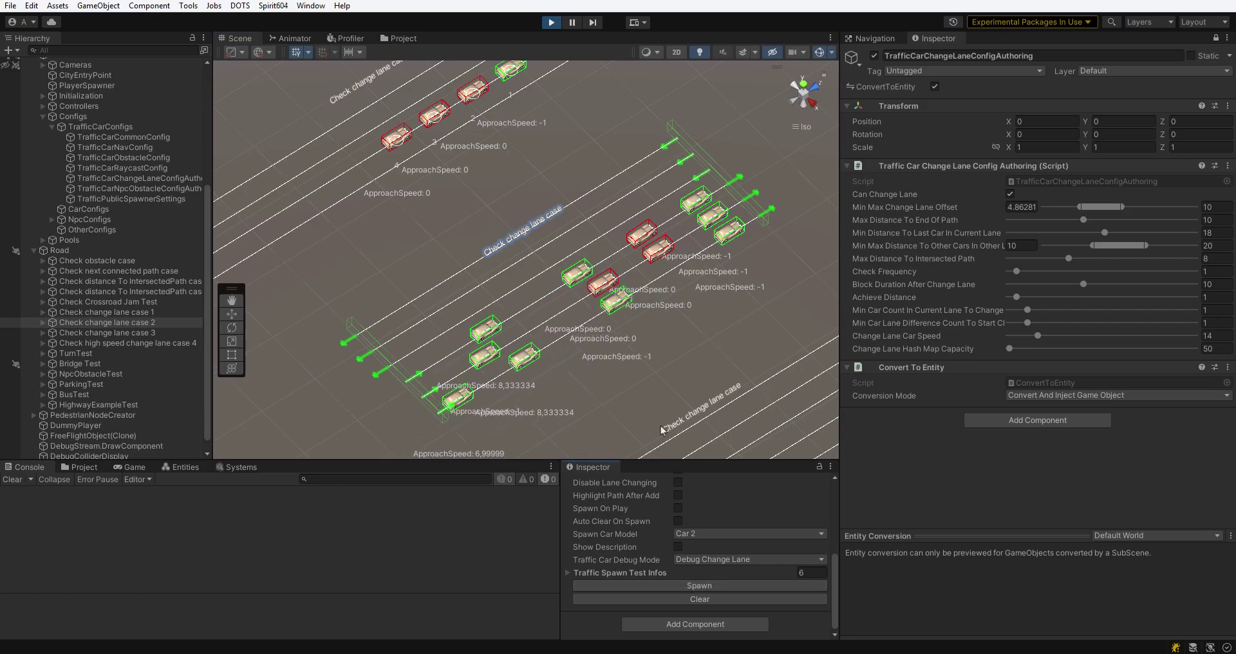
mouse_move(839, 323)
left_mouse_down()
mouse_move(717, 322)
mouse_move(726, 334)
mouse_move(818, 325)
left_mouse_up()
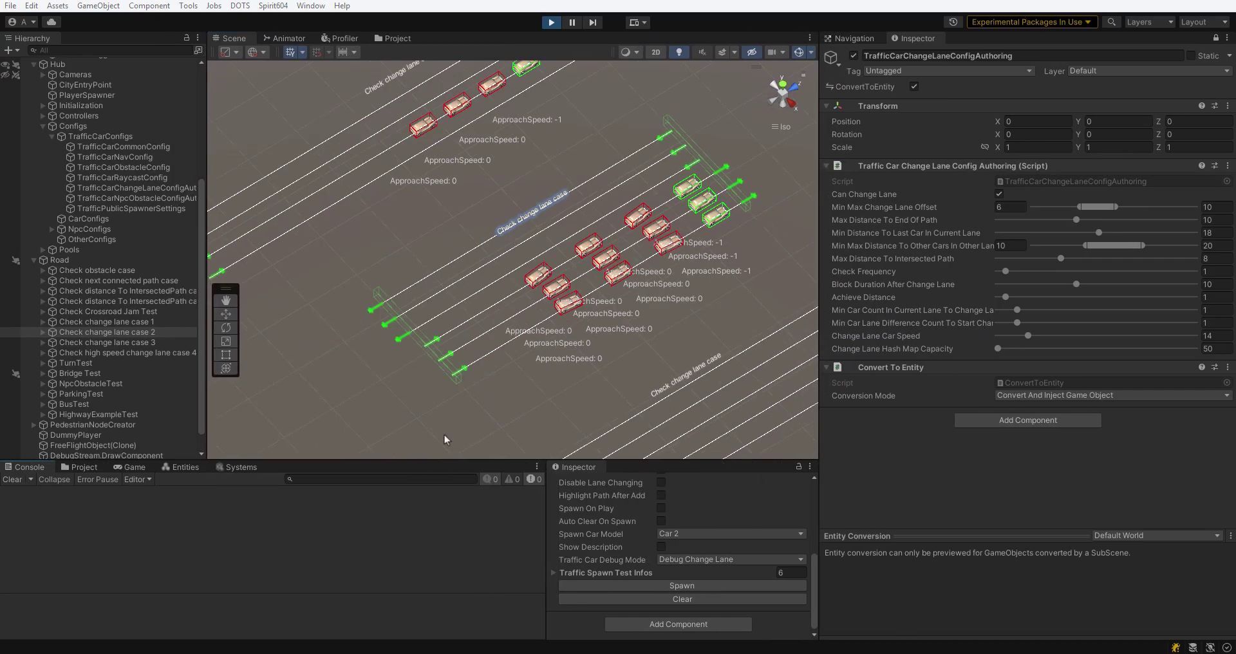
Select Check change lane case 3 and spawn its groups of cars across the lanes.
left_click(132, 342)
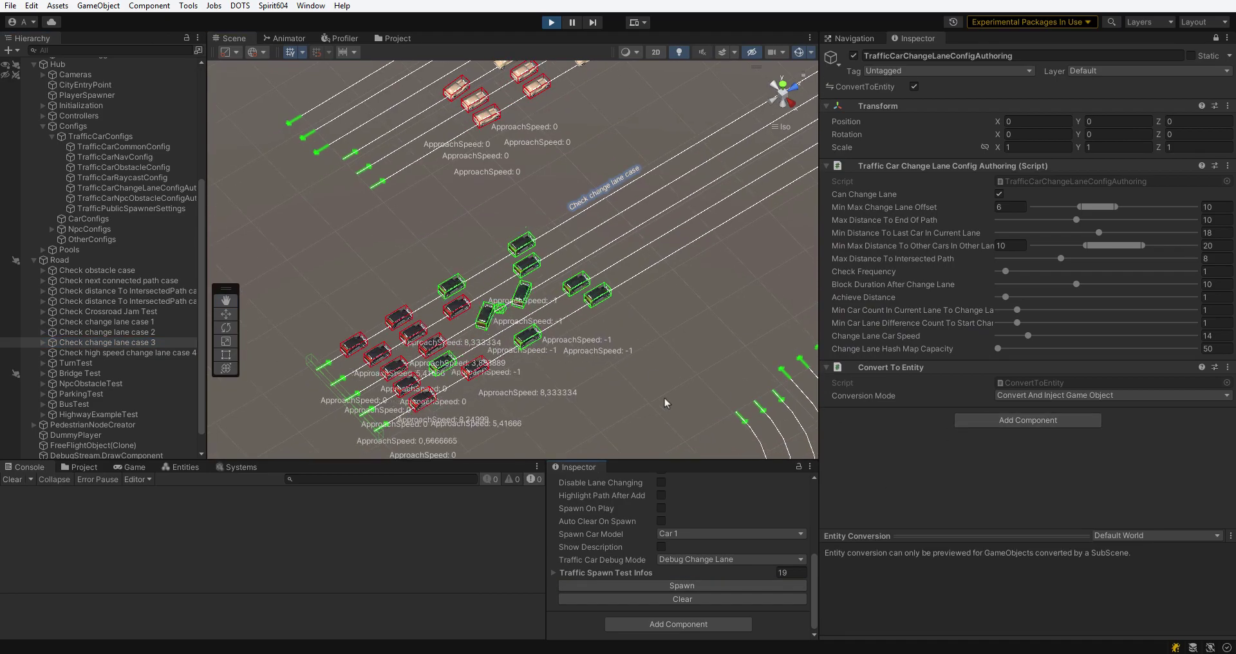
scroll(659, 347, "down", 2)
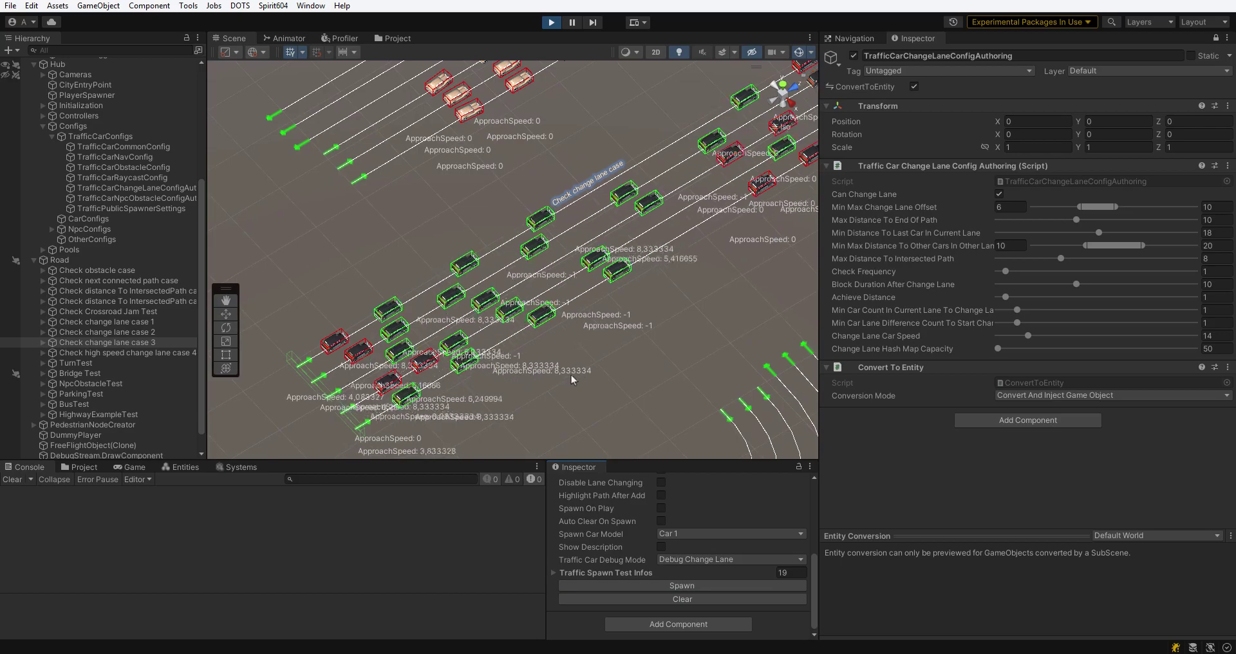
left_click(705, 587)
scroll(608, 375, "down", 3)
middle_click_drag(608, 375, 473, 186)
Focus on Check high speed change lane case 4 and spawn its cars twice.
double_click(118, 353)
scroll(477, 378, "up", 3)
left_click(670, 586)
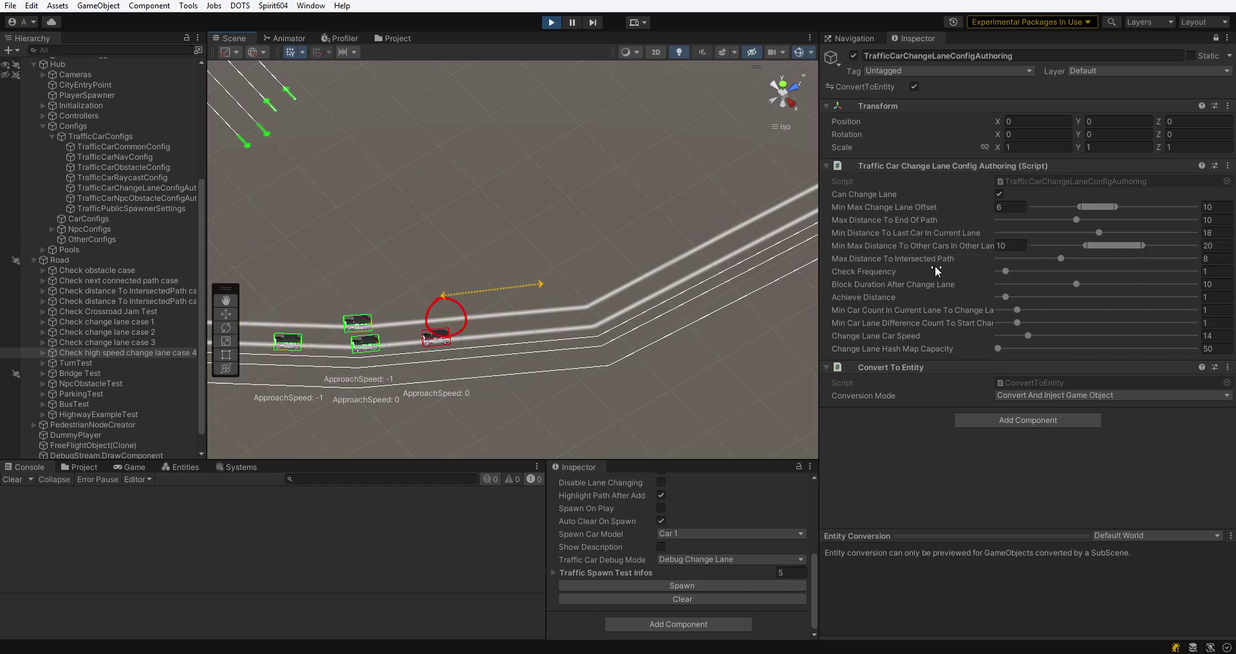
left_click(766, 586)
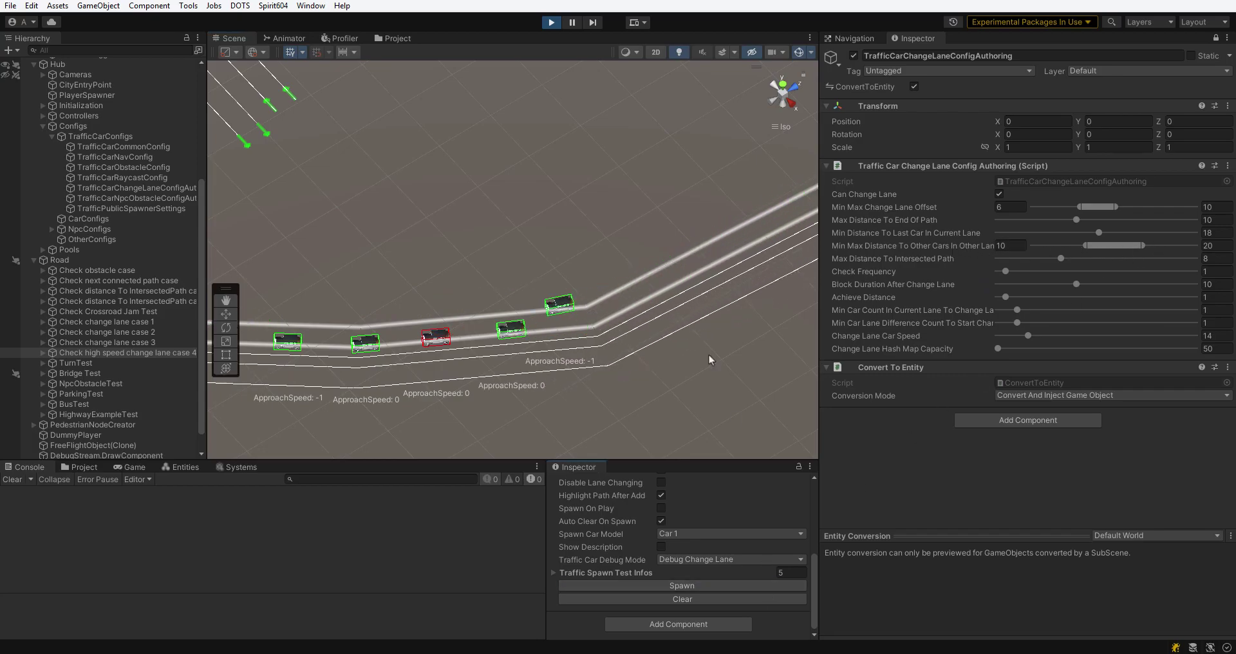
Lower the maximum of Min Max Distance To Other Cars In Other Lane to 10 and respawn the high-speed cars.
left_click_drag(1144, 246, 1070, 246)
left_click(713, 589)
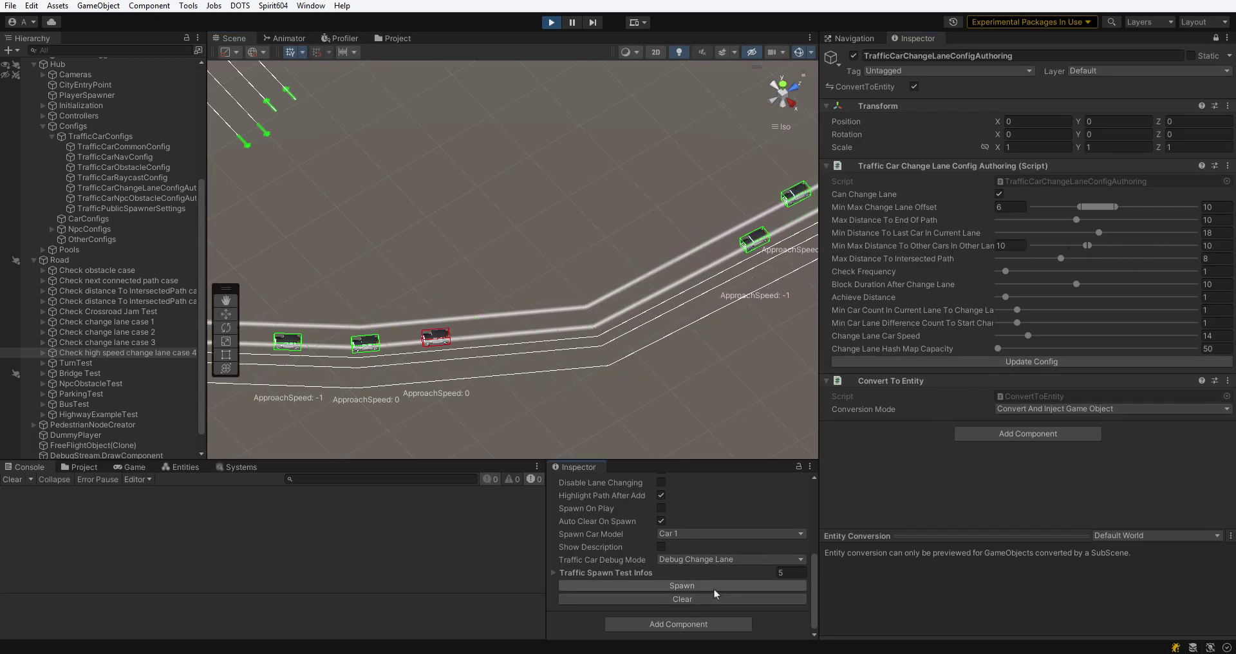
left_click(713, 588)
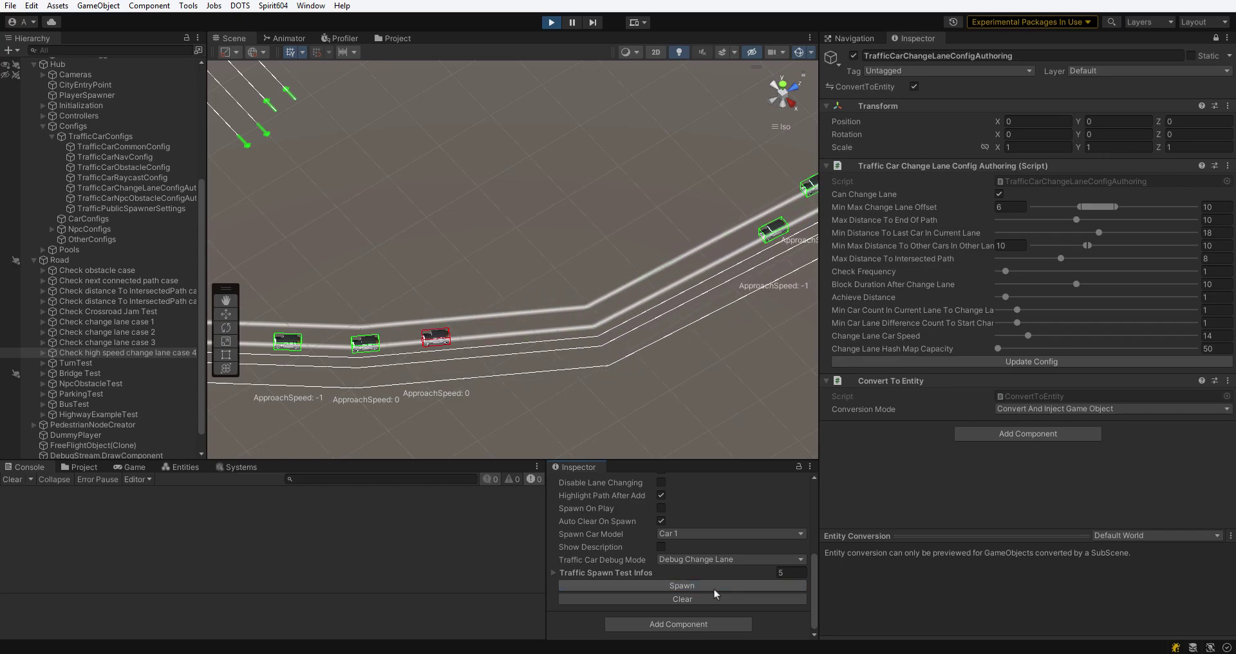
Set both limits of Min Max Distance To Other Cars In Other Lane to 5 and respawn the cars.
left_click(1215, 245)
type("5")
left_click(1017, 247)
type("5")
left_click(750, 584)
Return both limits of Min Max Distance To Other Cars In Other Lane to 10, update the config, and respawn the cars.
left_click(1216, 244)
type("5")
left_click_drag(1216, 244, 1087, 326)
type("10")
left_click(1015, 245)
type("10")
left_click(1042, 361)
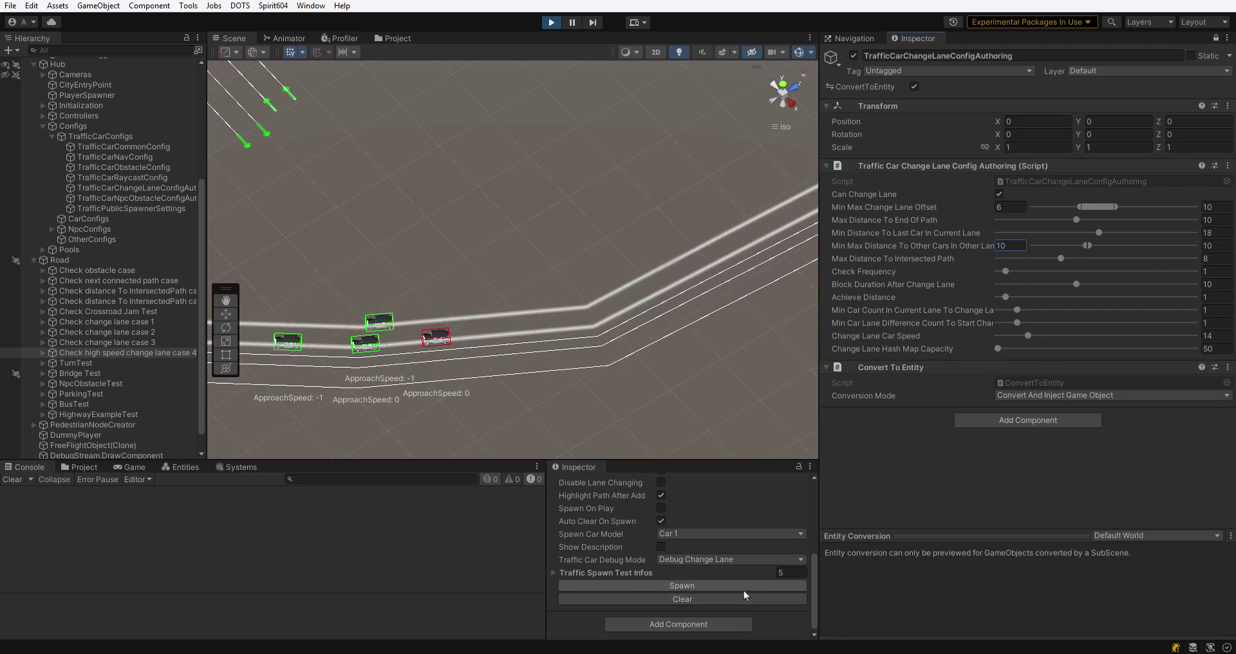
left_click(743, 587)
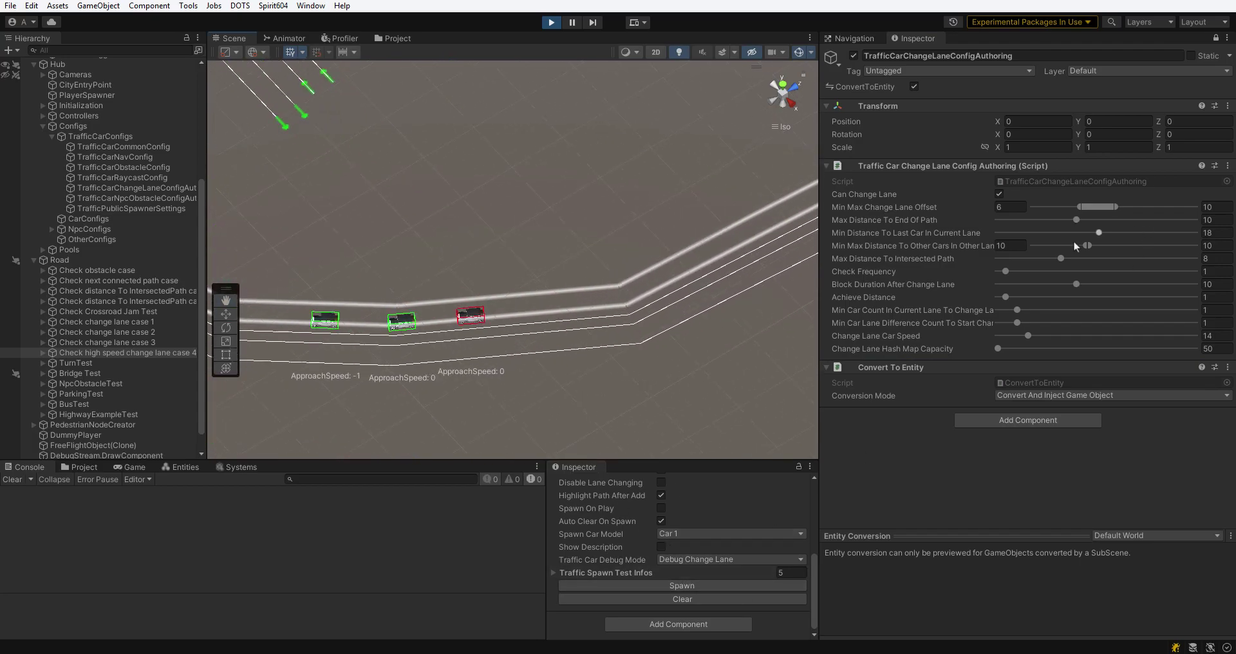
Set Min Max Change Lane Offset to a minimum of 8 and a maximum of 12.
left_click_drag(1094, 206, 1104, 207)
left_click(1216, 206)
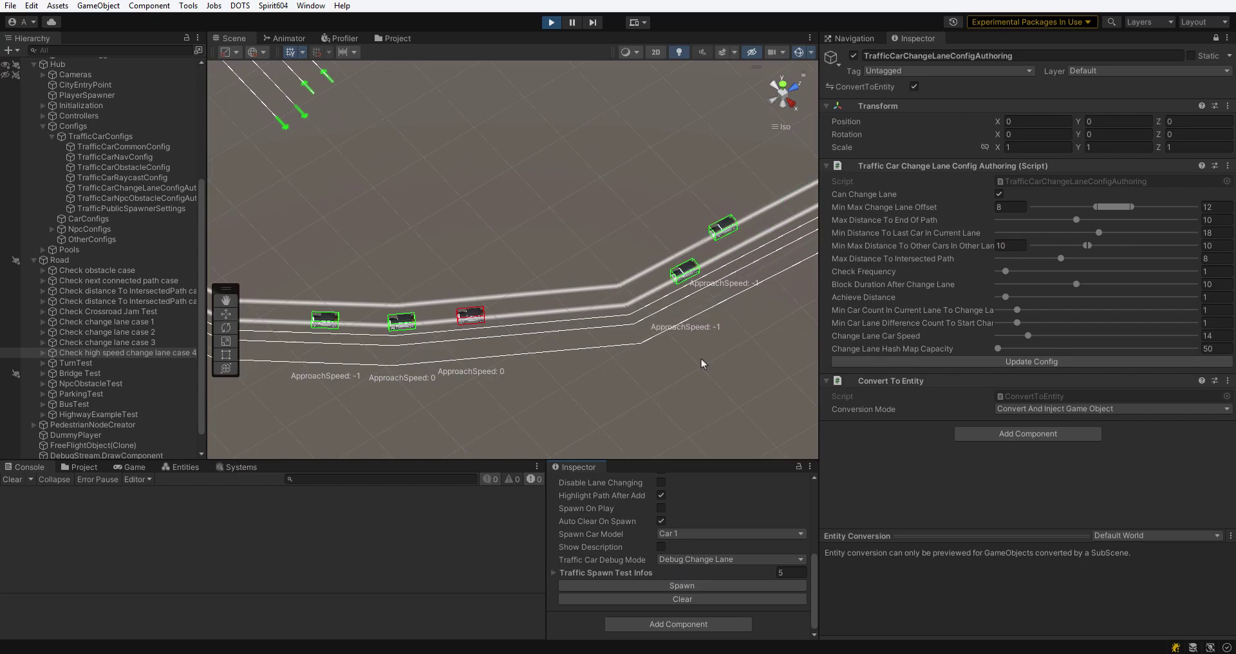
Shift the Min Max Change Lane Offset range upward to a minimum of about 12.57 and a maximum of about 16.57.
left_click_drag(1123, 206, 1158, 207)
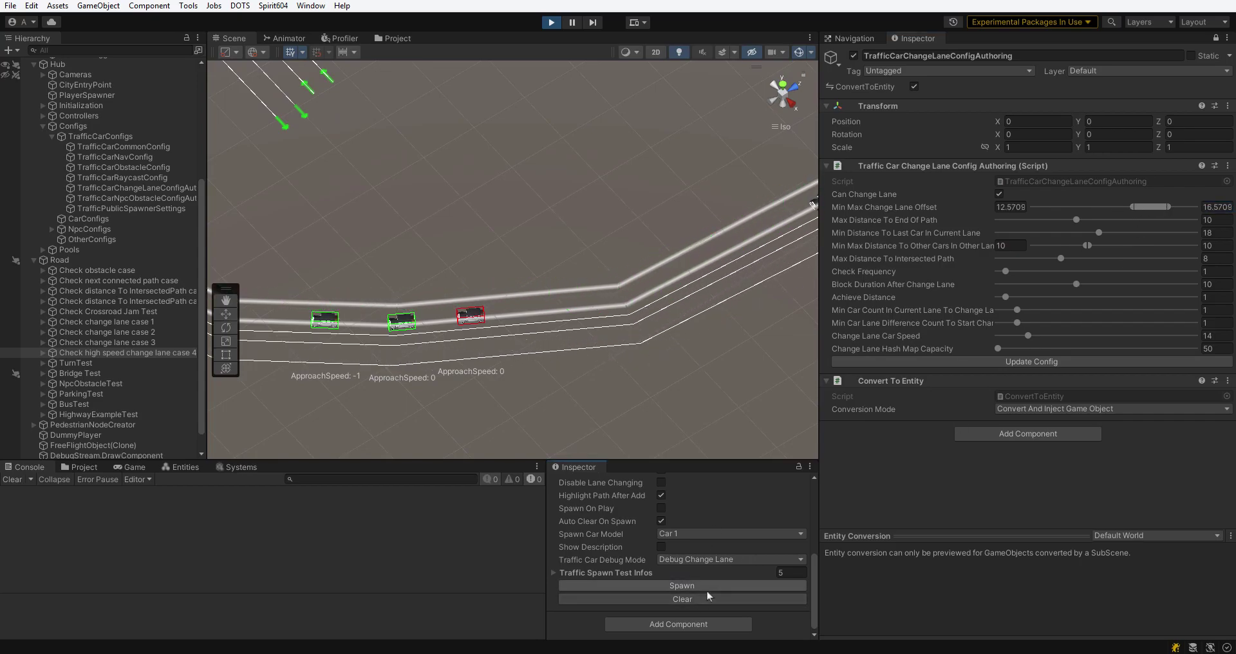
scroll(462, 374, "down", 10)
middle_click_drag(462, 374, 693, 167)
Focus the scene on the TurnTest case and spawn its test cars.
double_click(76, 363)
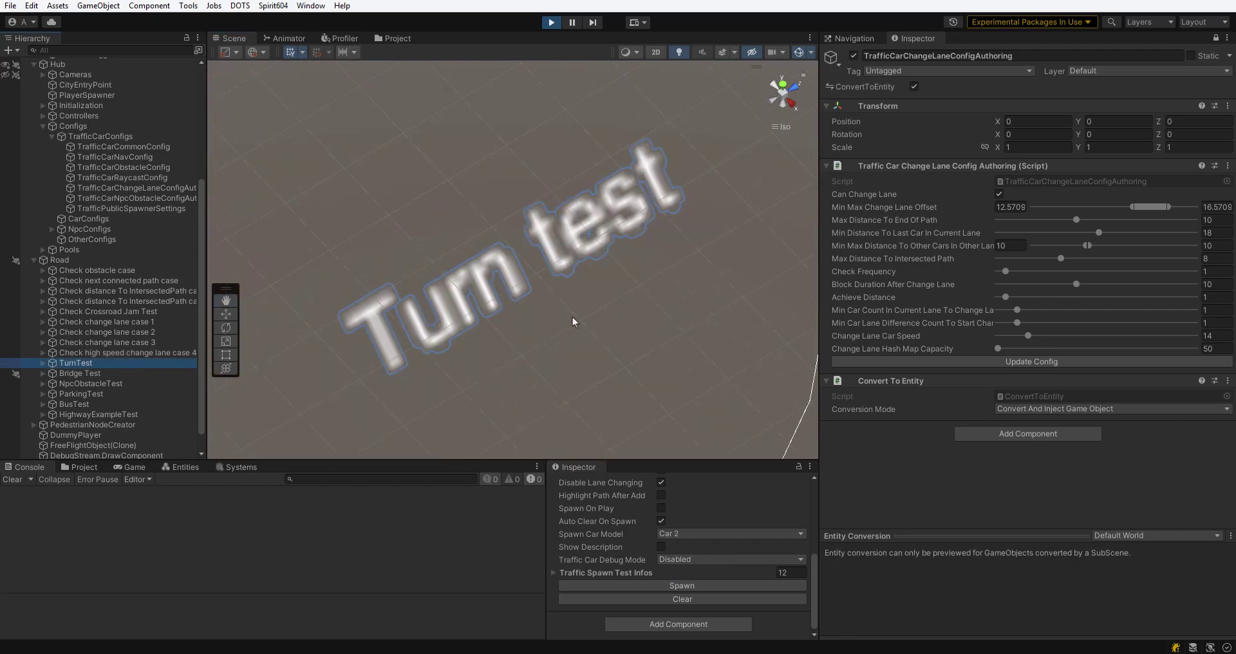
scroll(617, 357, "down", 10)
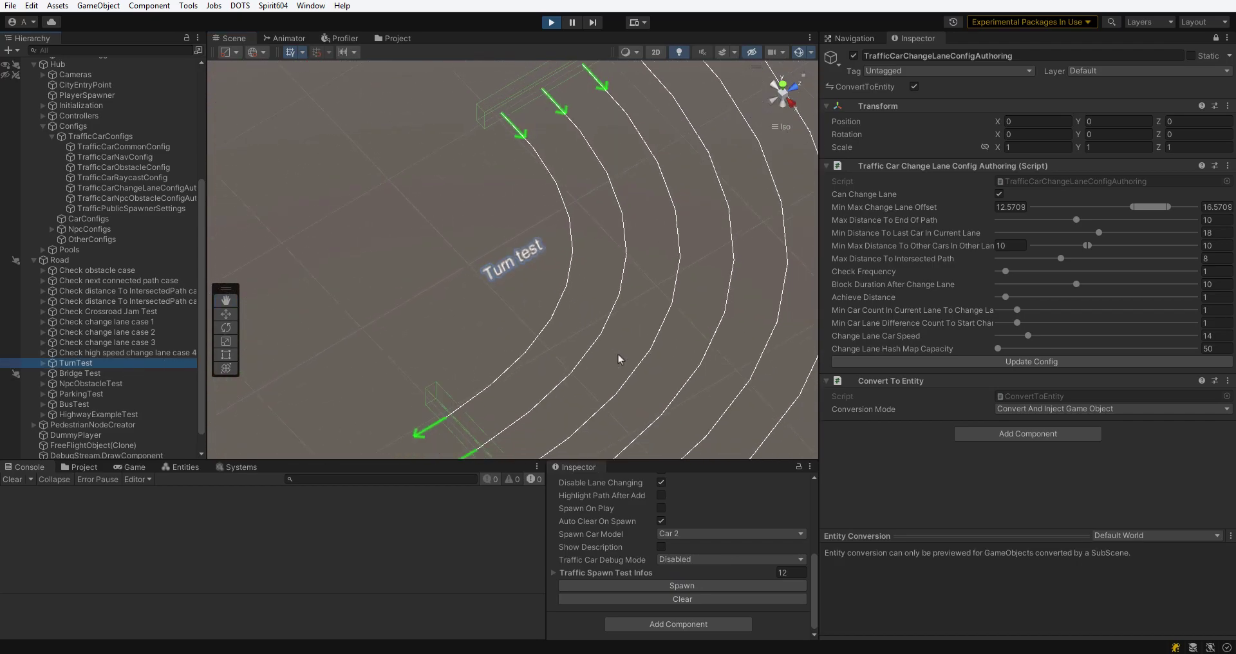
left_click(681, 585)
middle_click_drag(675, 433, 599, 317)
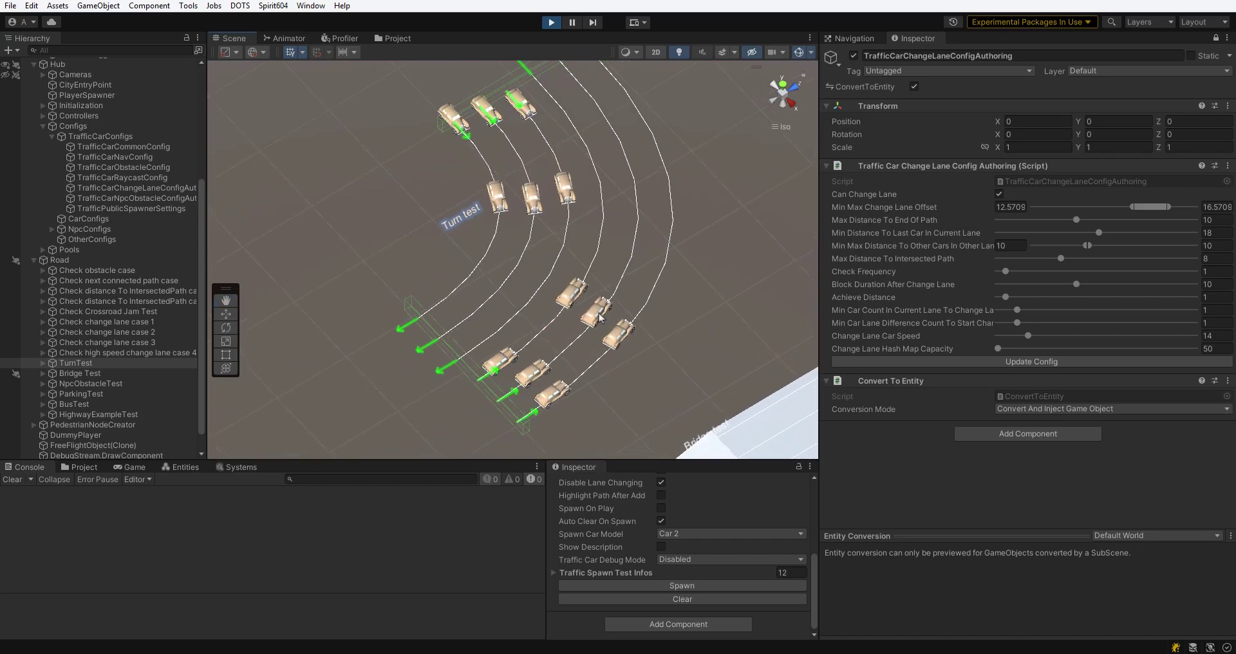
Focus the scene on the Bridge Test case, spawn its cars, and watch them cross the bridge.
double_click(132, 371)
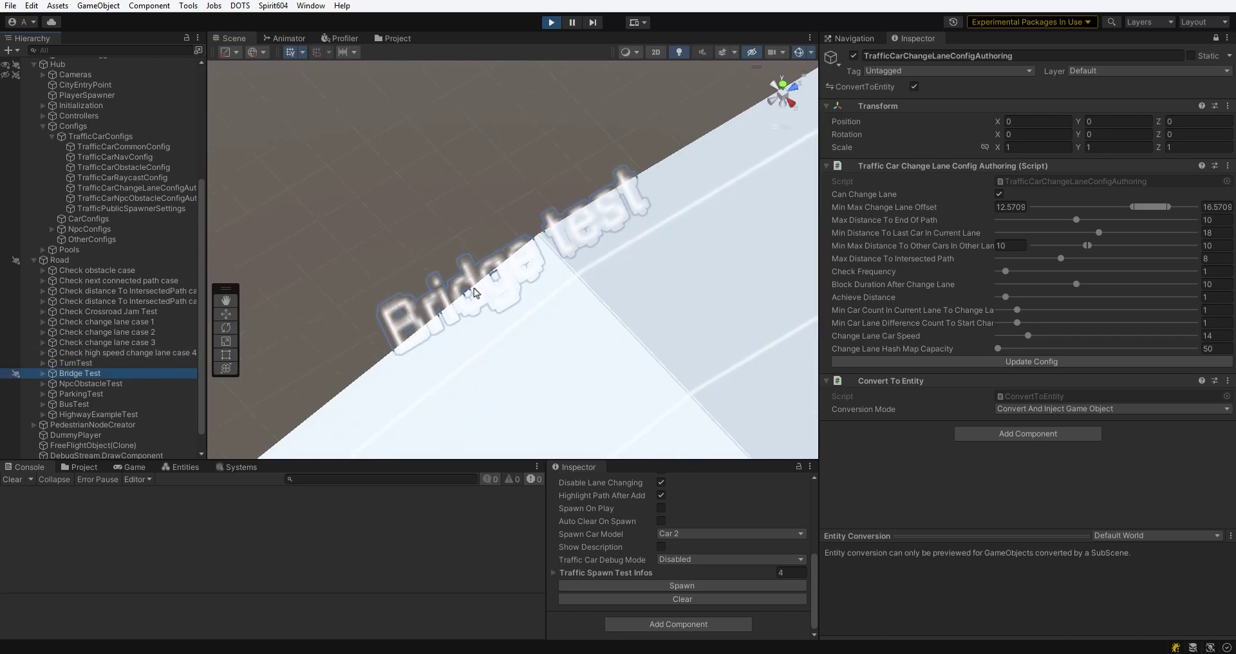
scroll(489, 313, "down", 3)
left_click(709, 584)
scroll(634, 364, "down", 1)
middle_click_drag(633, 364, 566, 281)
scroll(561, 239, "down", 4)
scroll(559, 242, "down", 3)
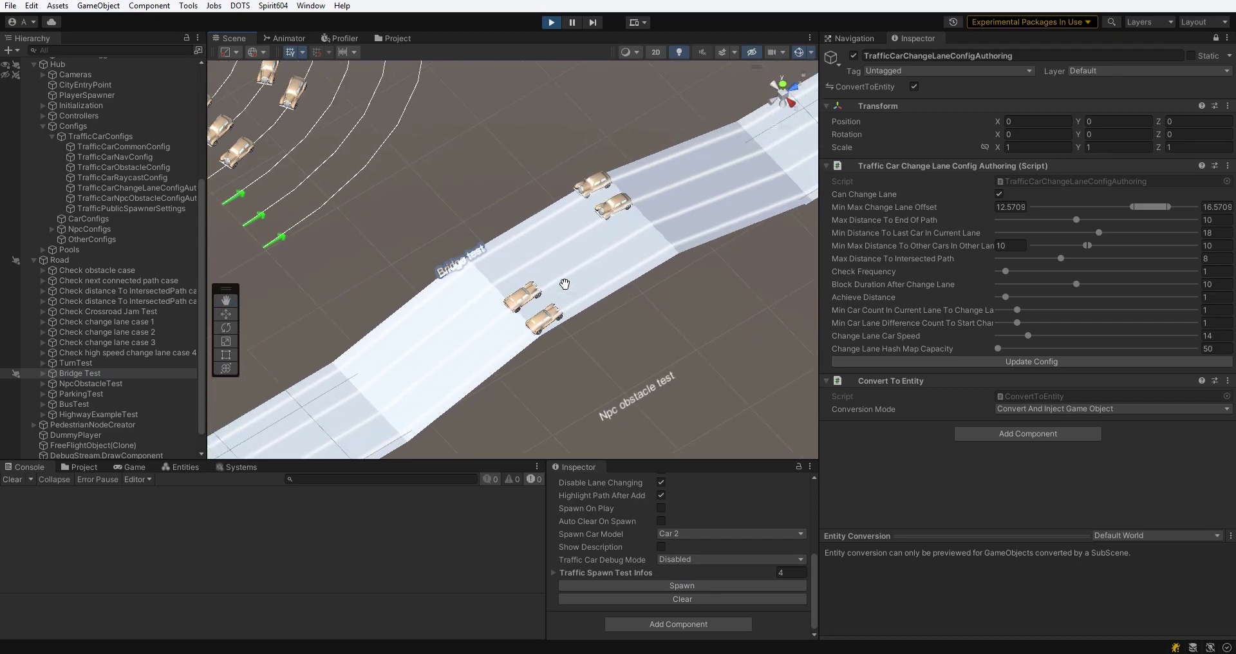
scroll(561, 290, "down", 2)
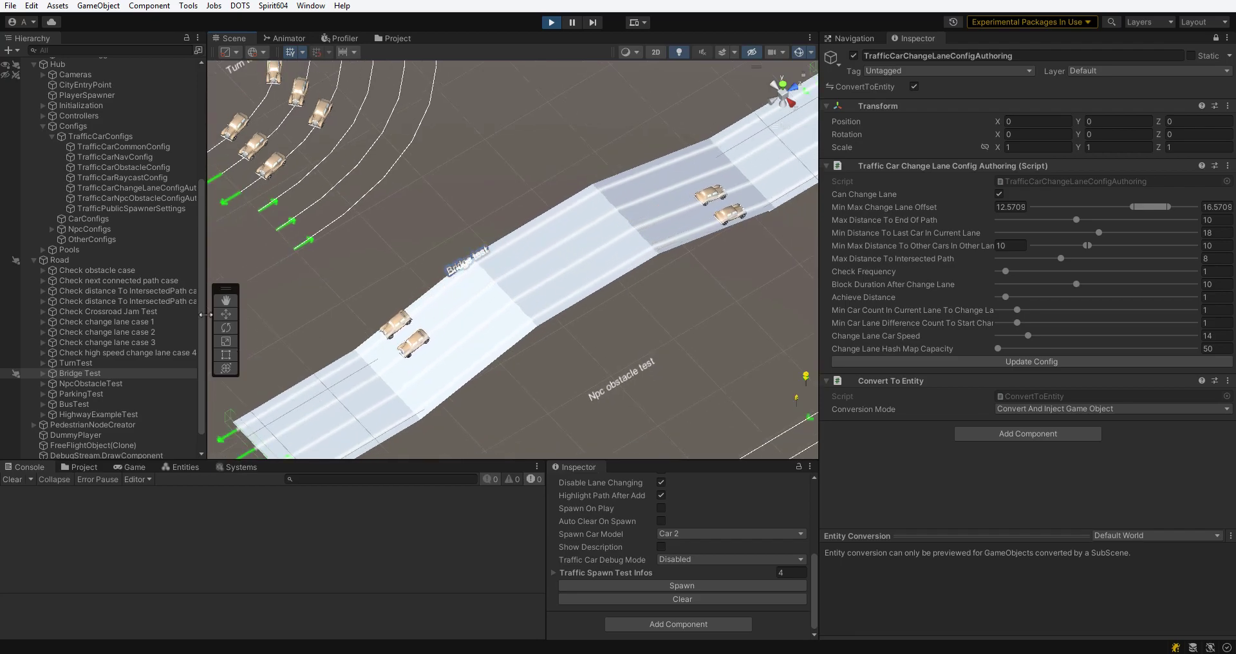
scroll(521, 367, "down", 1)
Focus on the NpcObstacleTest case and spawn its test car among the pedestrians.
double_click(90, 384)
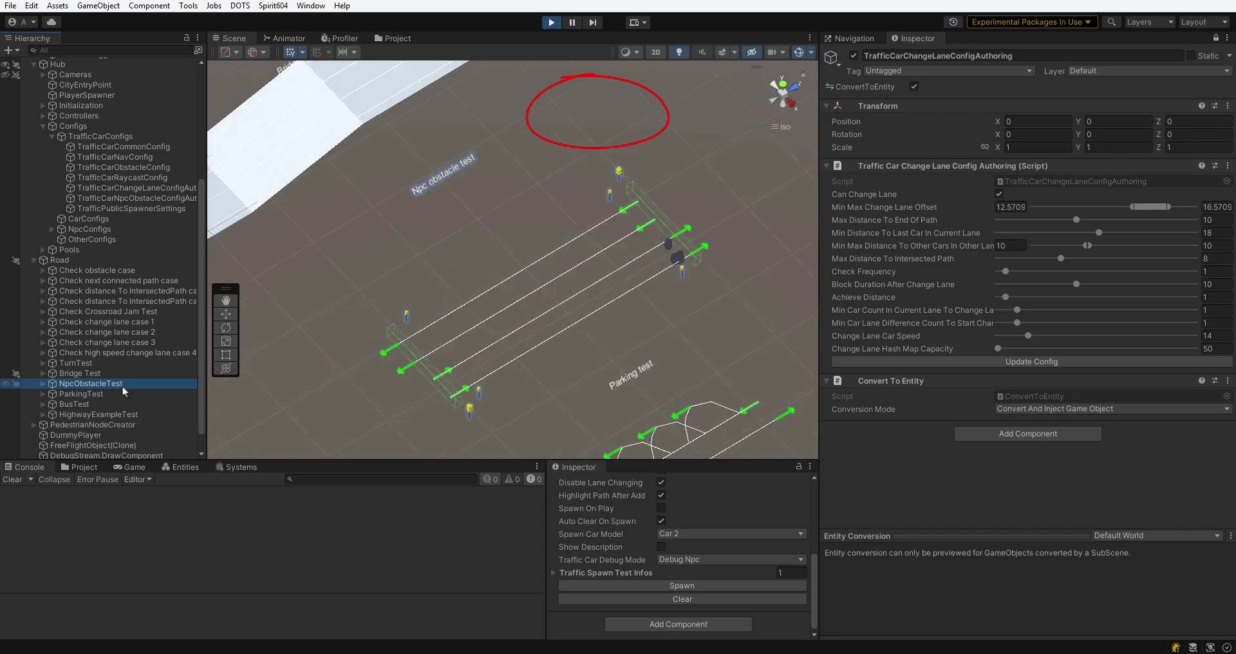
left_click(735, 587)
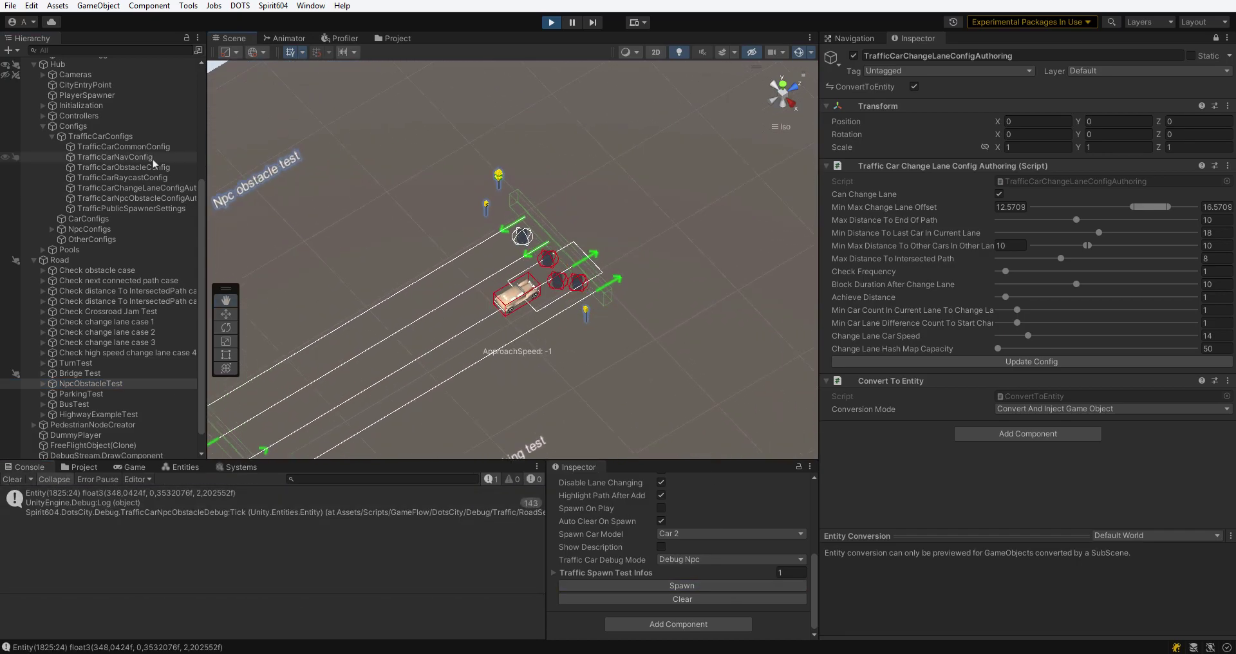
In the traffic car NPC obstacle config, set Check Distance and Square Length to 12 and Side Offset X to 4.
left_click(174, 198)
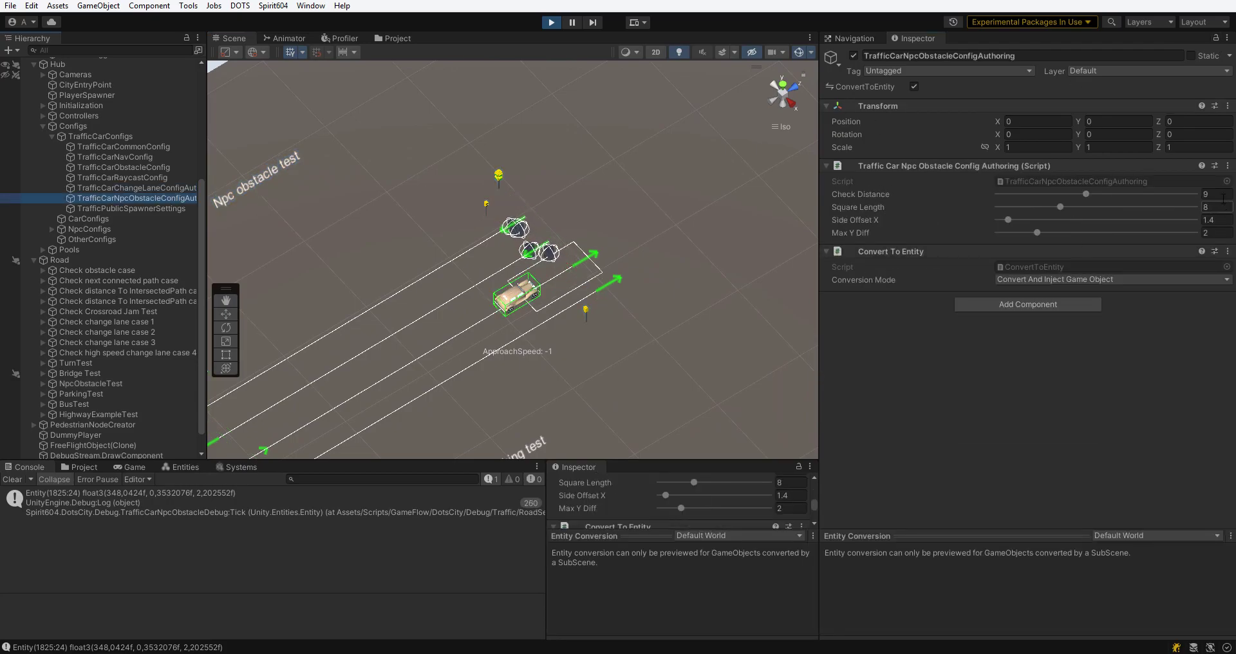
left_click(1222, 196)
type("12")
key("Tab")
type("12")
left_click(1096, 246)
left_click_drag(1217, 220, 1201, 219)
type("4")
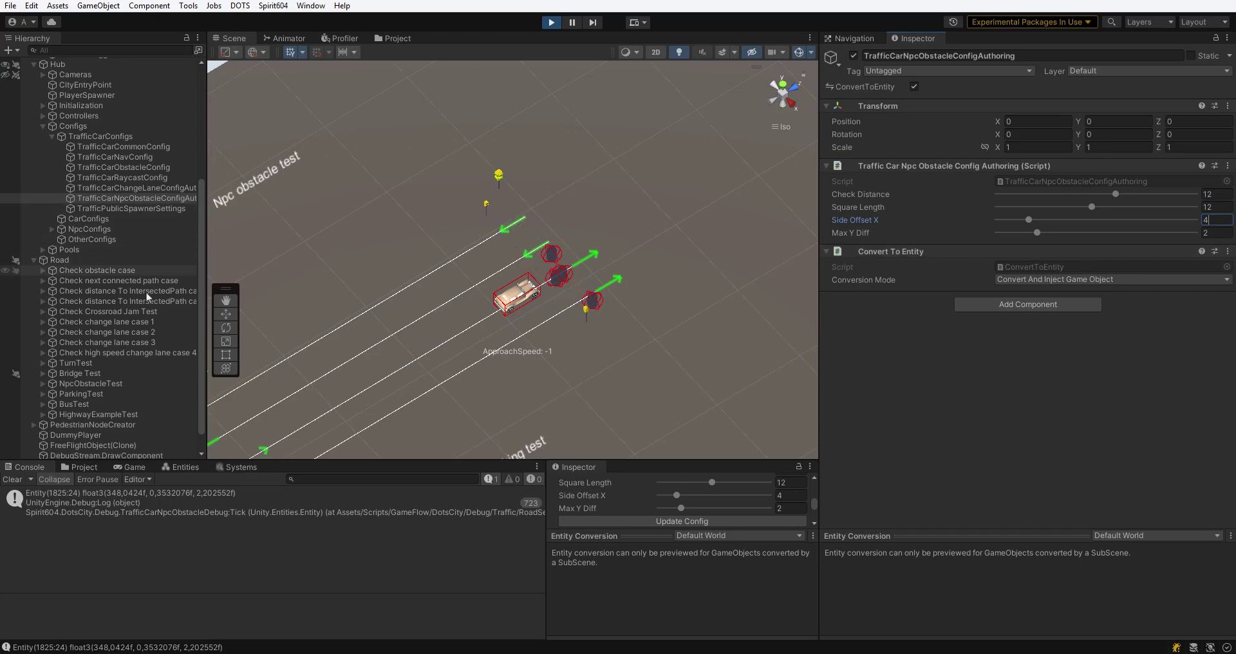
Focus on the ParkingTest case and spawn its test car twice.
double_click(113, 393)
scroll(459, 309, "down", 3)
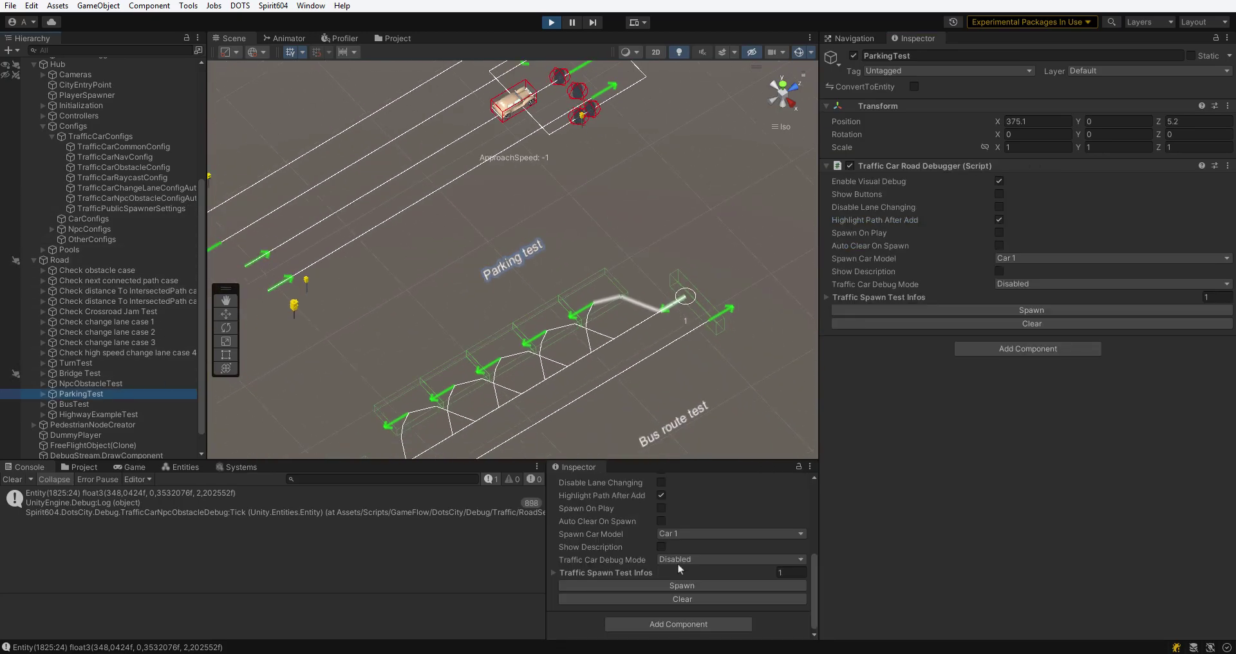
left_click(686, 587)
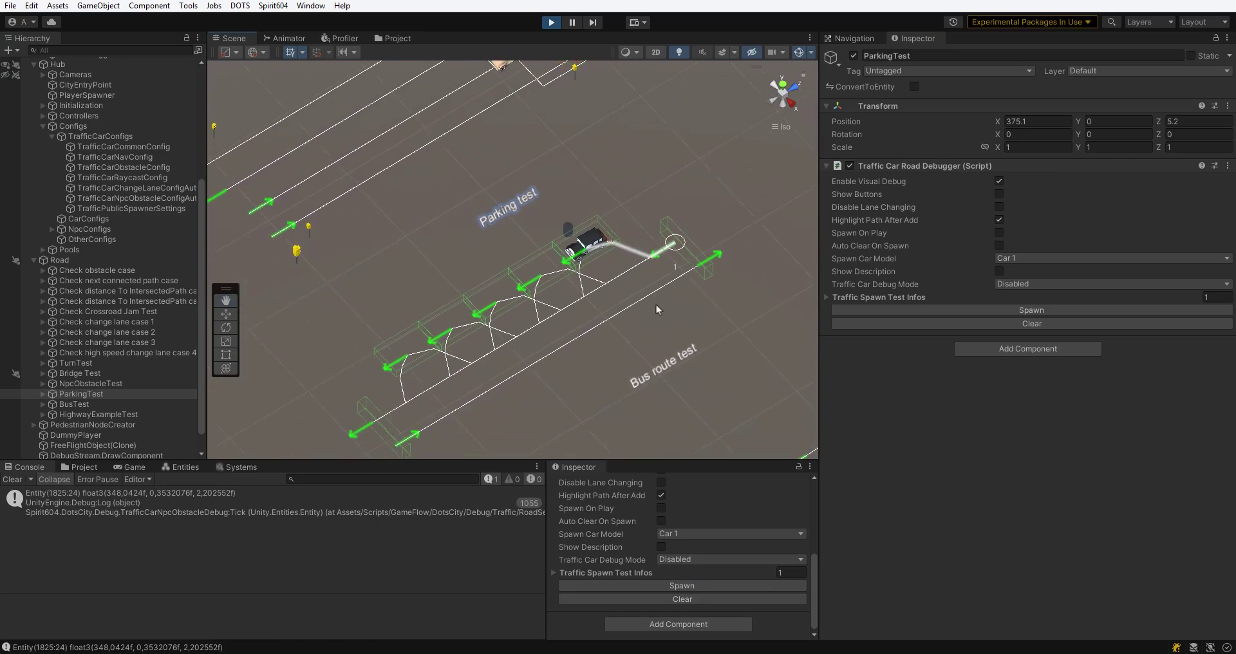
left_click(677, 583)
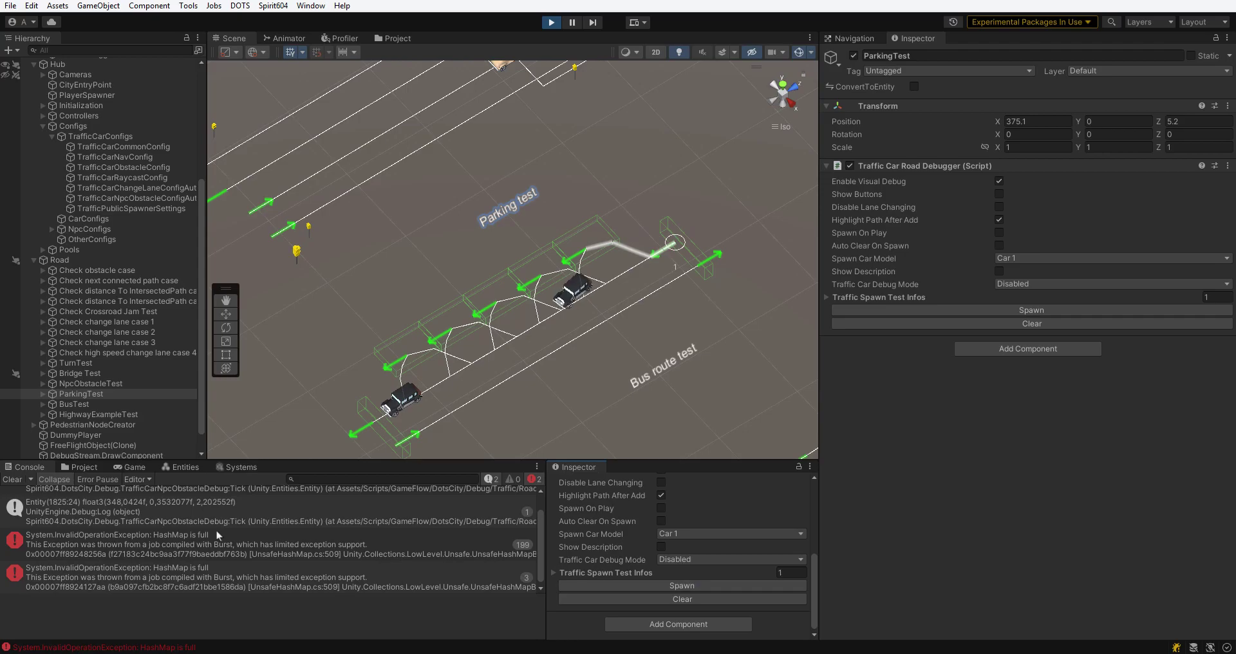
Focus on the BusTest case, hide the console errors, and observe the bus driving around the loop.
double_click(102, 401)
left_click(532, 479)
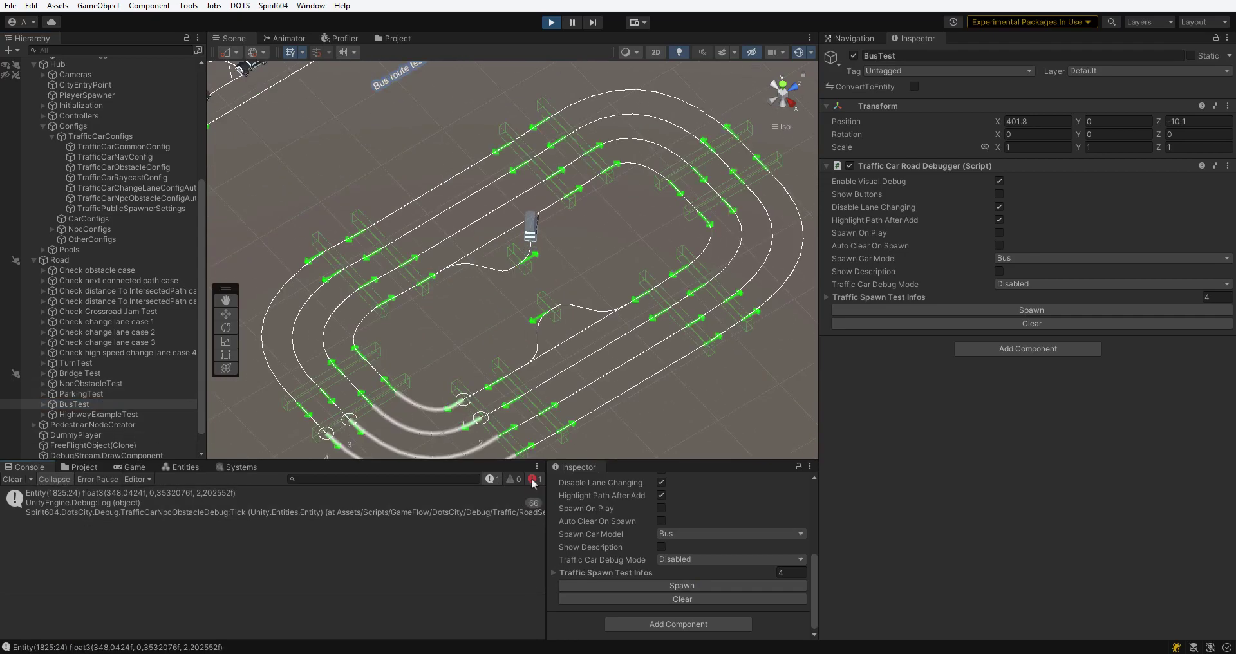
right_click_drag(532, 338, 455, 312)
scroll(456, 311, "up", 3)
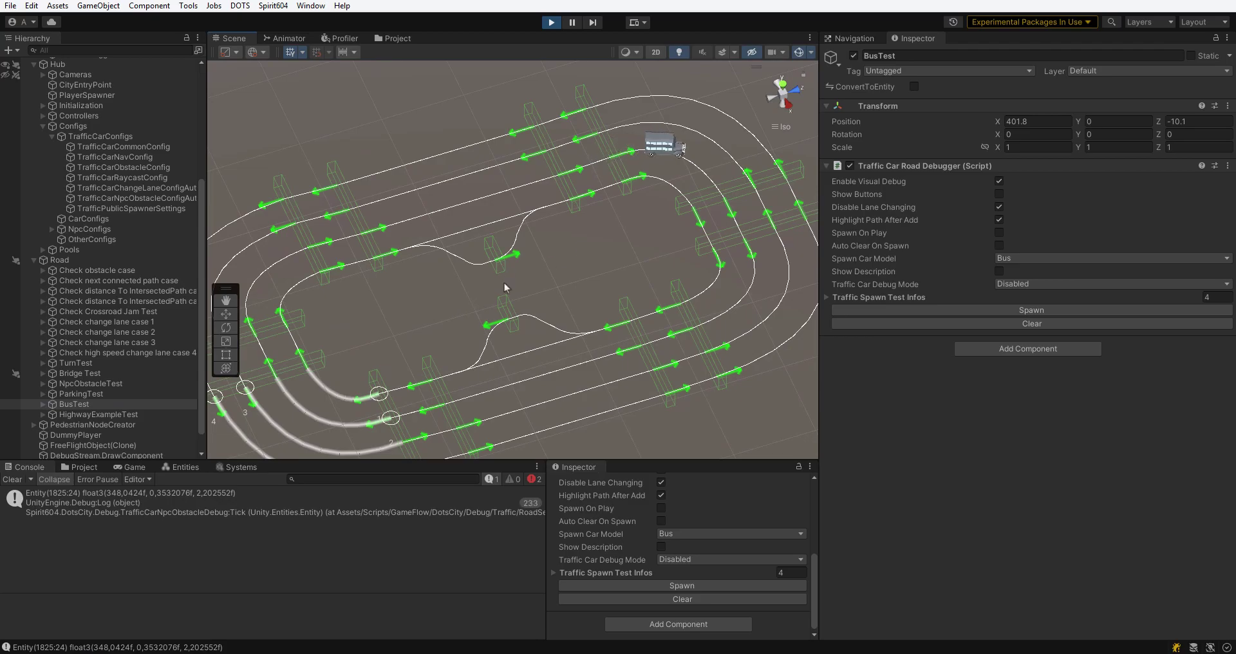
Expand the BusTest object to view its child objects, and select BusTest itself again.
left_click(44, 404)
left_click(92, 416)
scroll(119, 412, "down", 3)
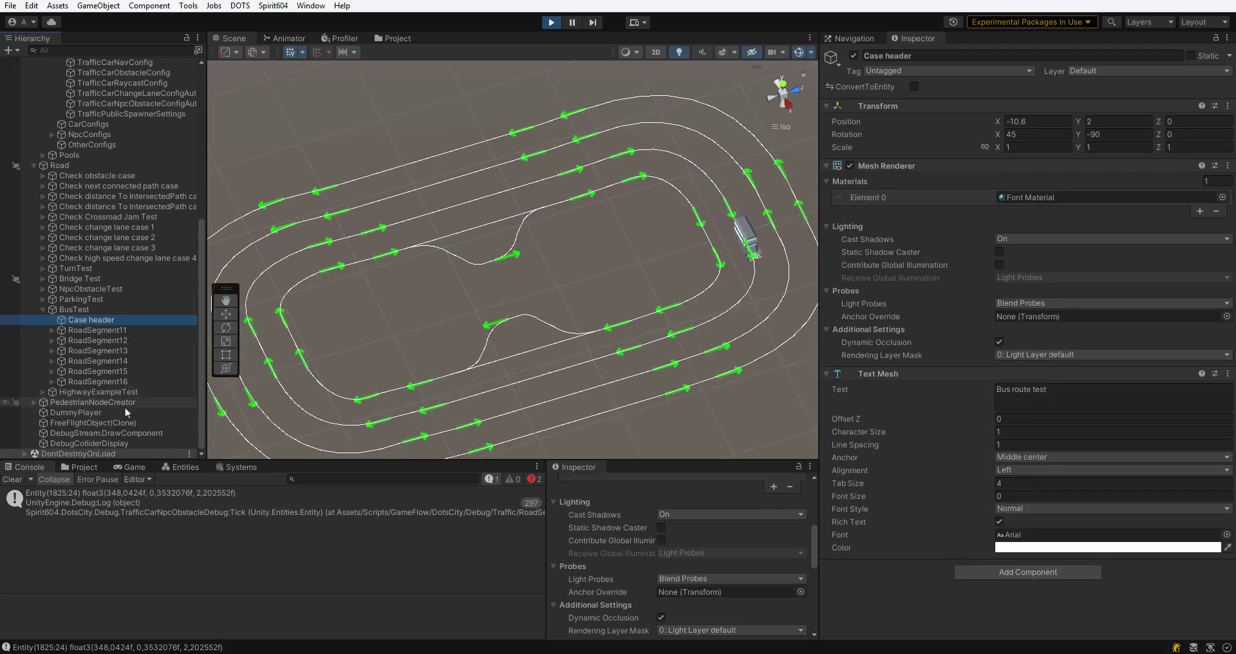
left_click(137, 388)
left_click(29, 312)
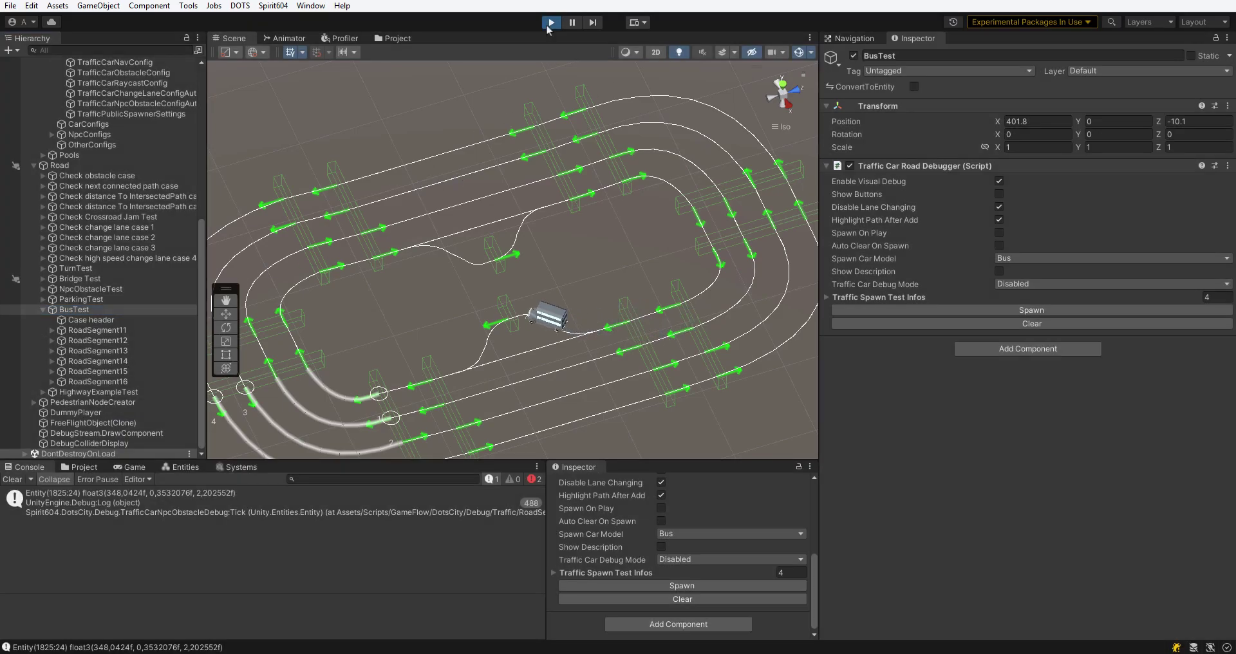
Exit play mode and select the Route object under BusTest to show the numbered bus route.
left_click(548, 26)
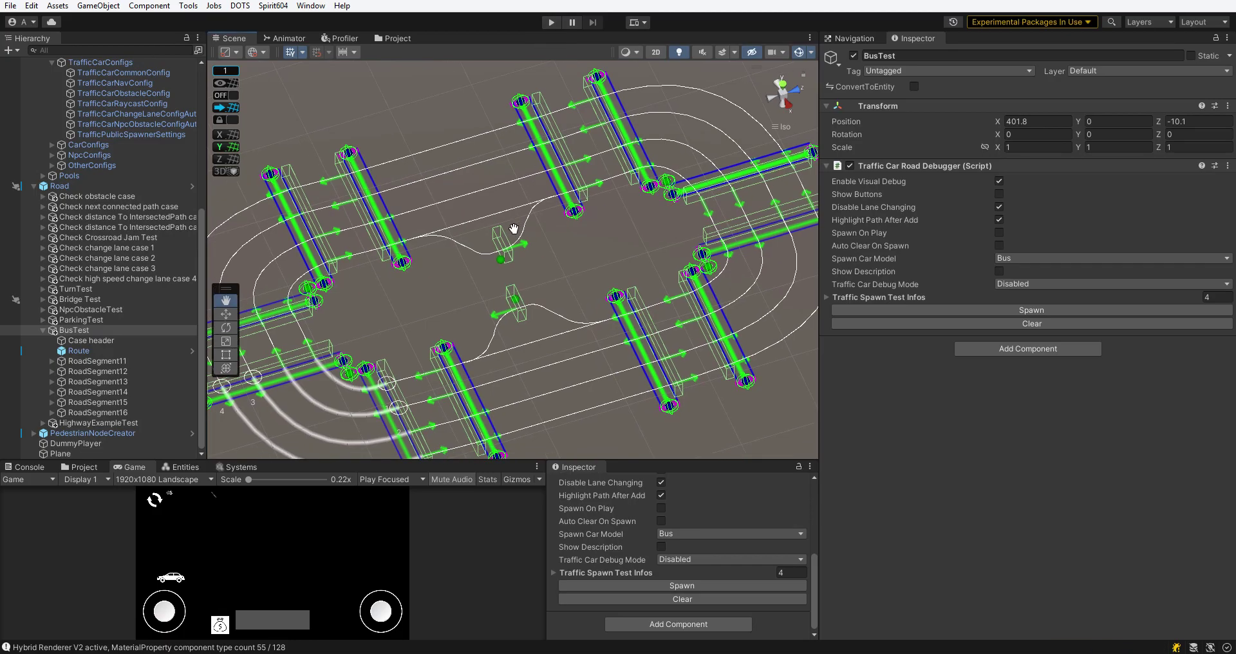
left_click(79, 351)
right_click_drag(592, 195, 595, 226)
middle_click_drag(605, 233, 589, 267)
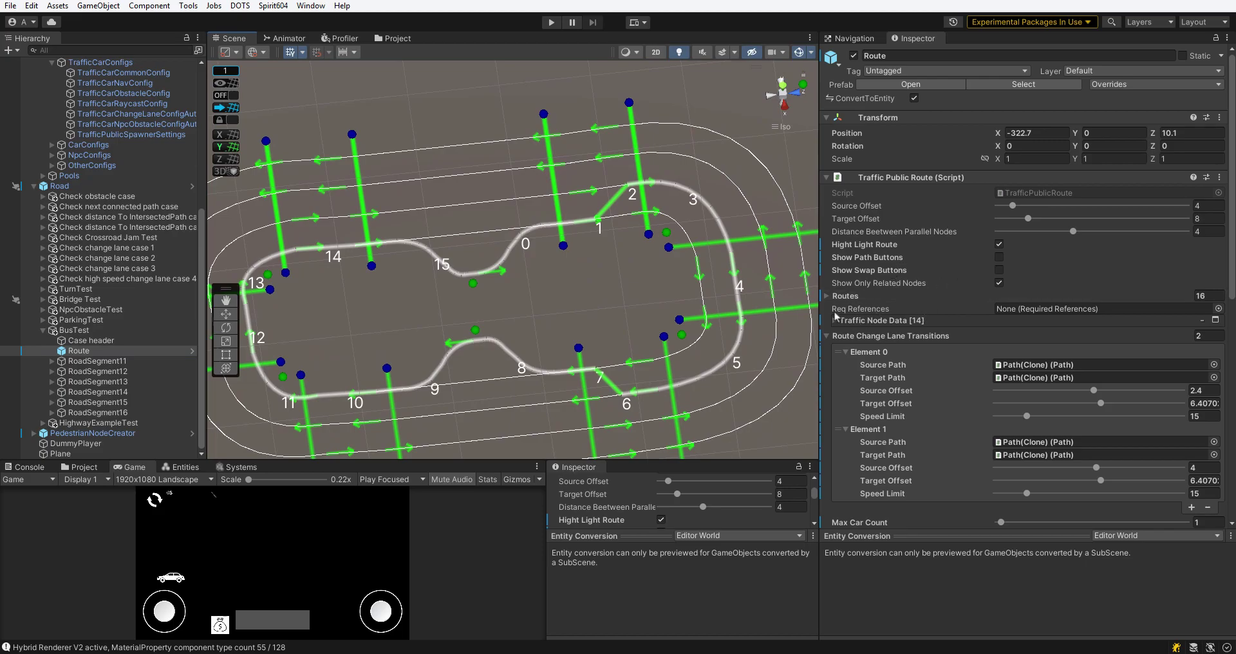
Set the route's lane-change transition offsets: Element 0 source 4.3 and target 5.3, Element 1 source 0.8 and target 5.
scroll(875, 331, "down", 3)
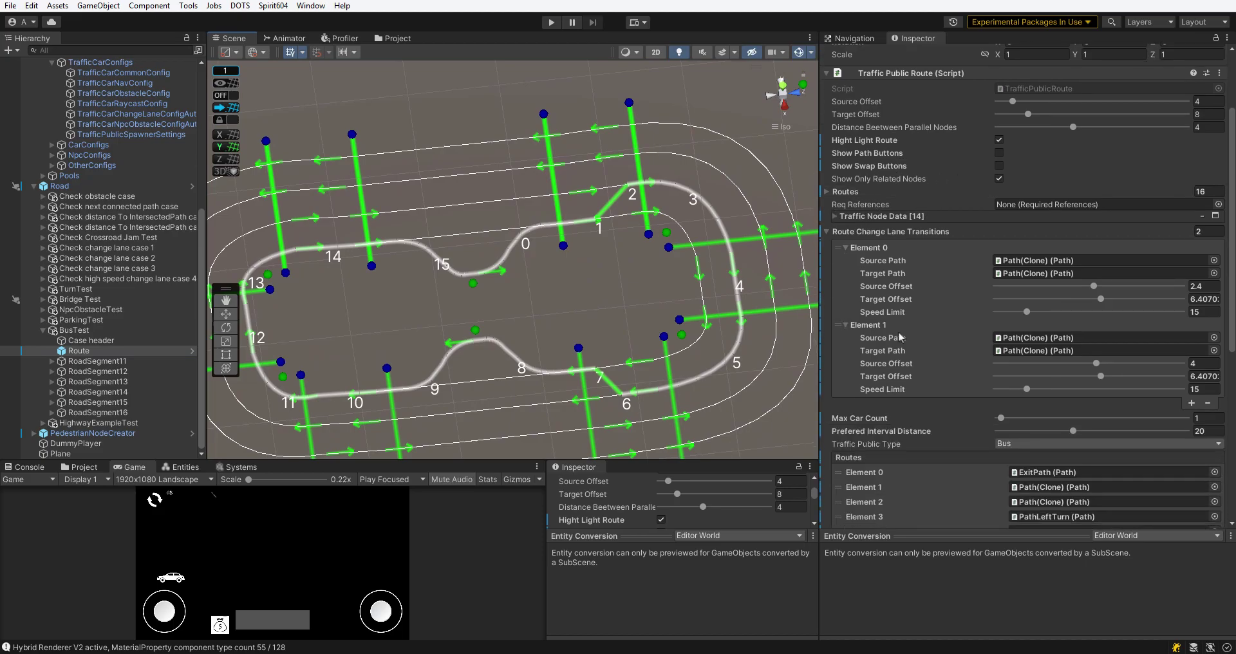
middle_click_drag(684, 249, 664, 255)
scroll(664, 256, "up", 2)
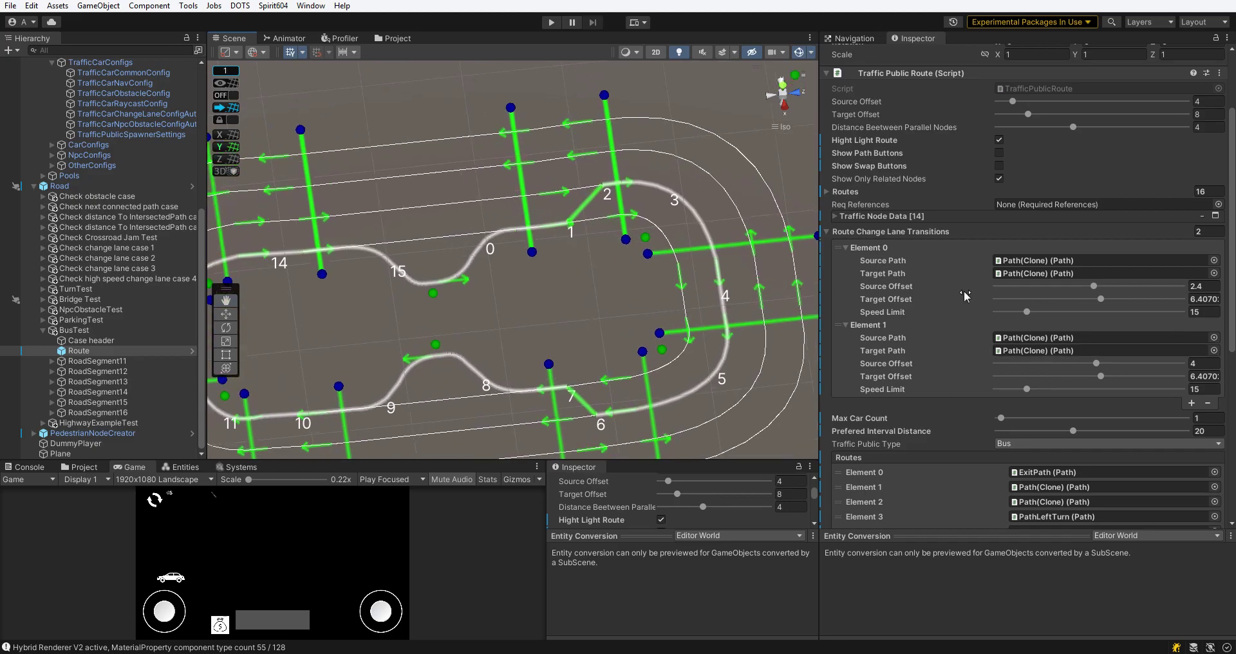
left_click_drag(1090, 286, 1095, 286)
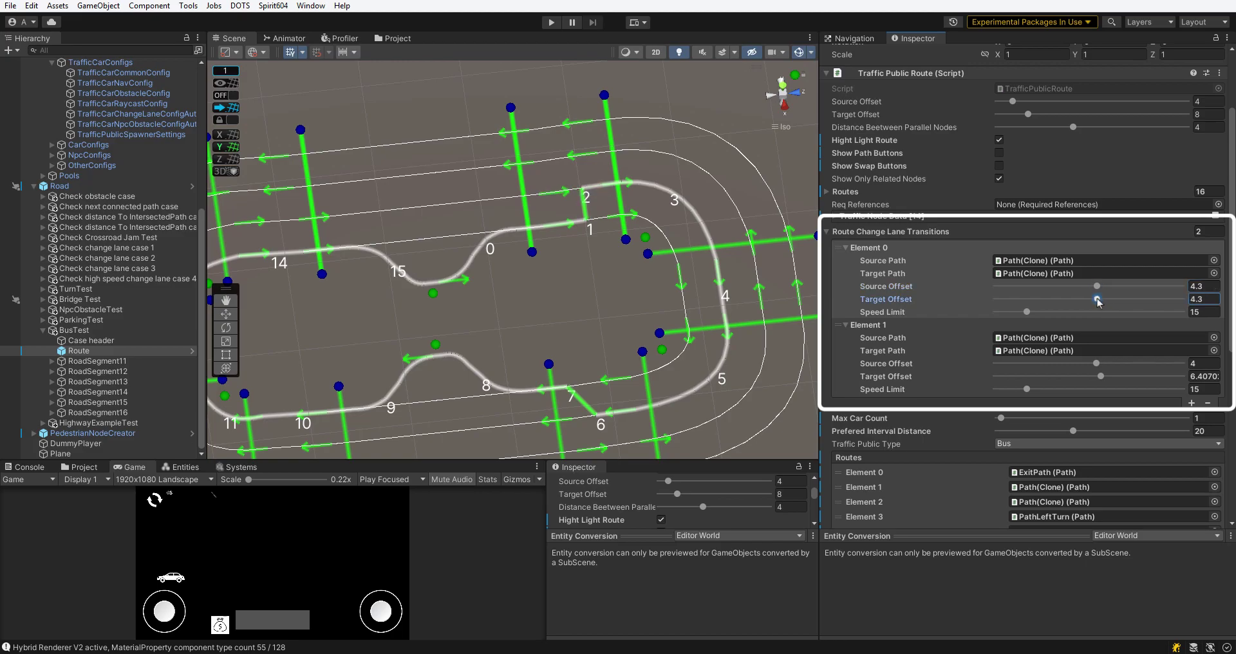
left_click(1091, 363)
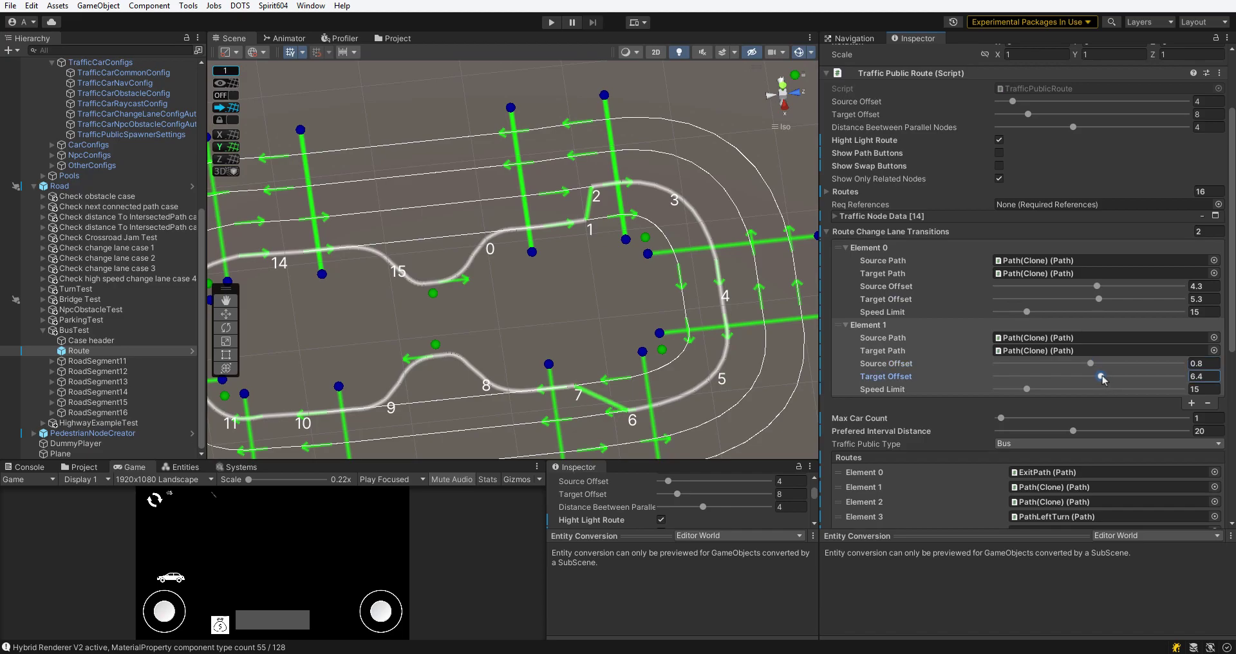
scroll(637, 349, "down", 3)
middle_click_drag(636, 350, 669, 221)
scroll(642, 244, "down", 2)
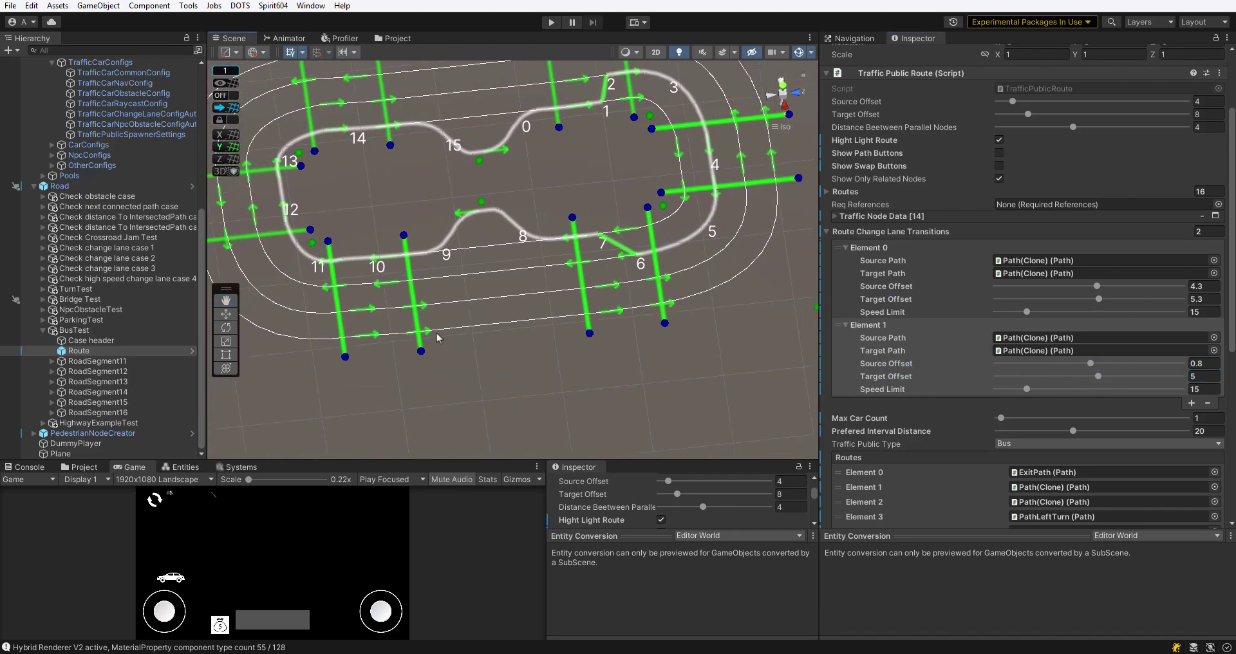
Focus the scene on the HighwayExampleTest case and enter play mode.
scroll(436, 337, "down", 4)
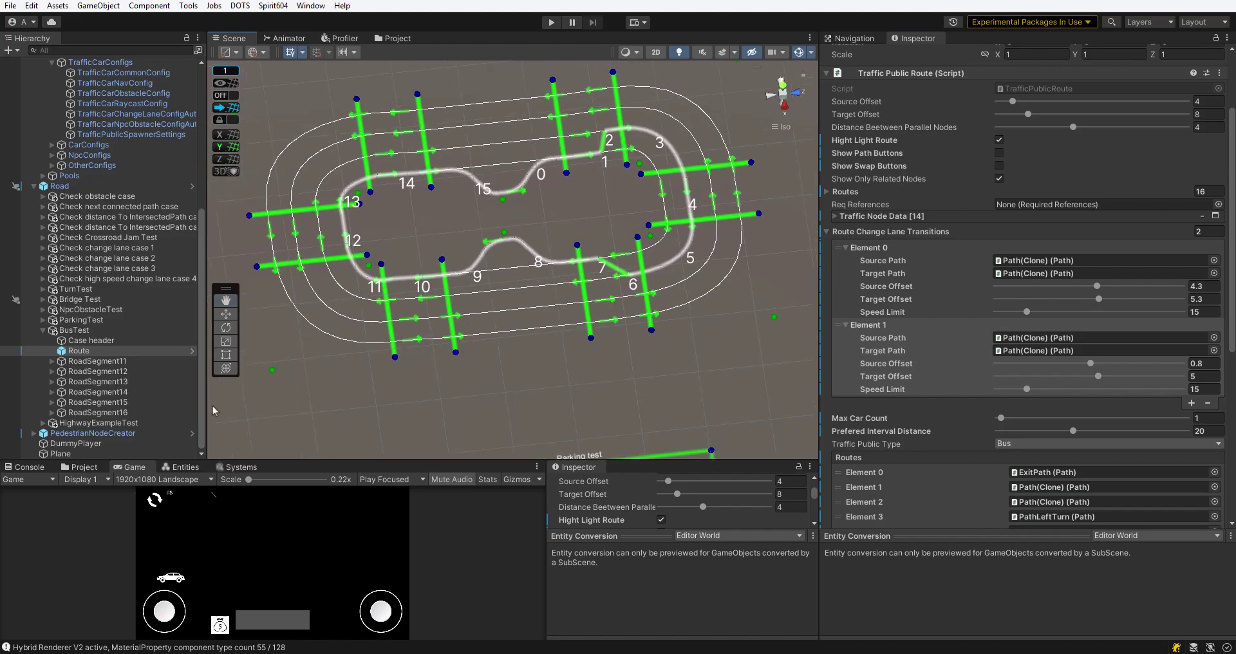
double_click(97, 423)
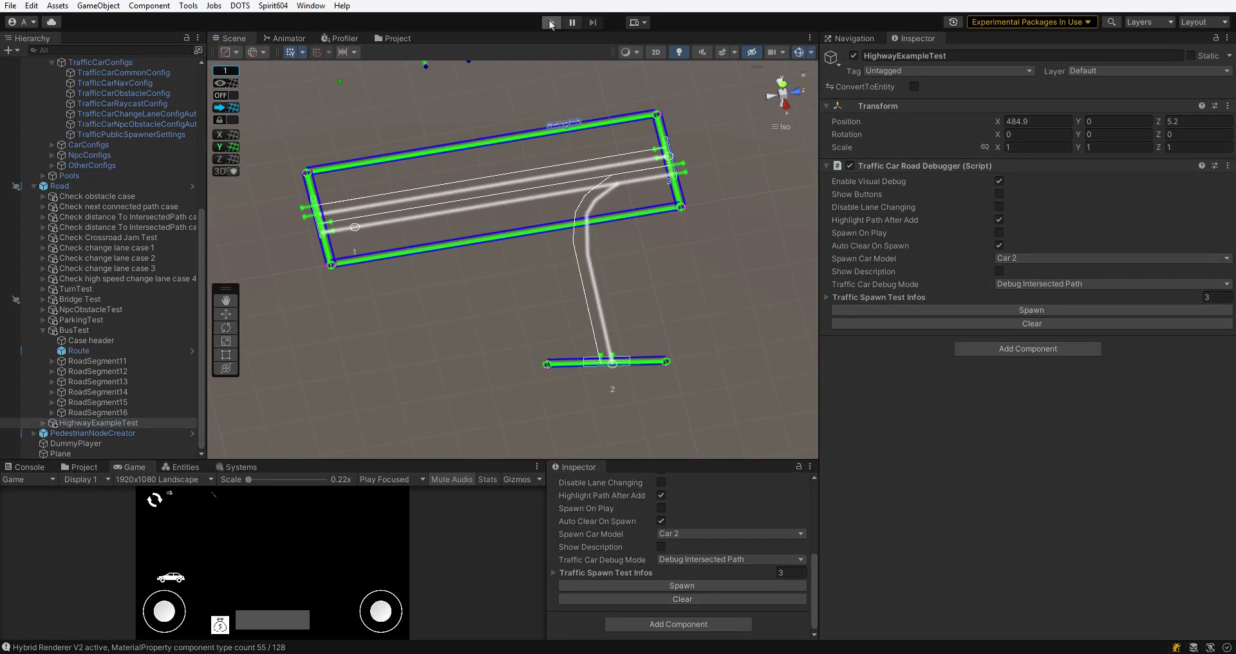
left_click(551, 23)
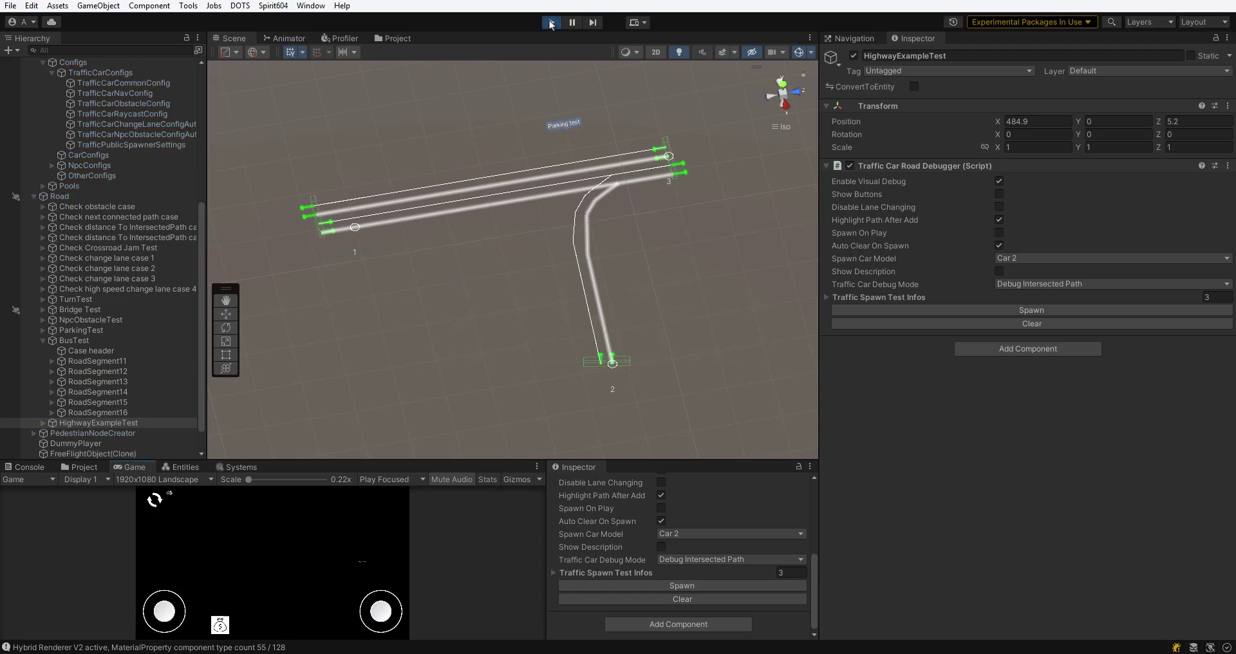
Spawn the HighwayExampleTest cars, watch the ramp car merge at the intersected paths, and clear the cars.
left_click(1023, 309)
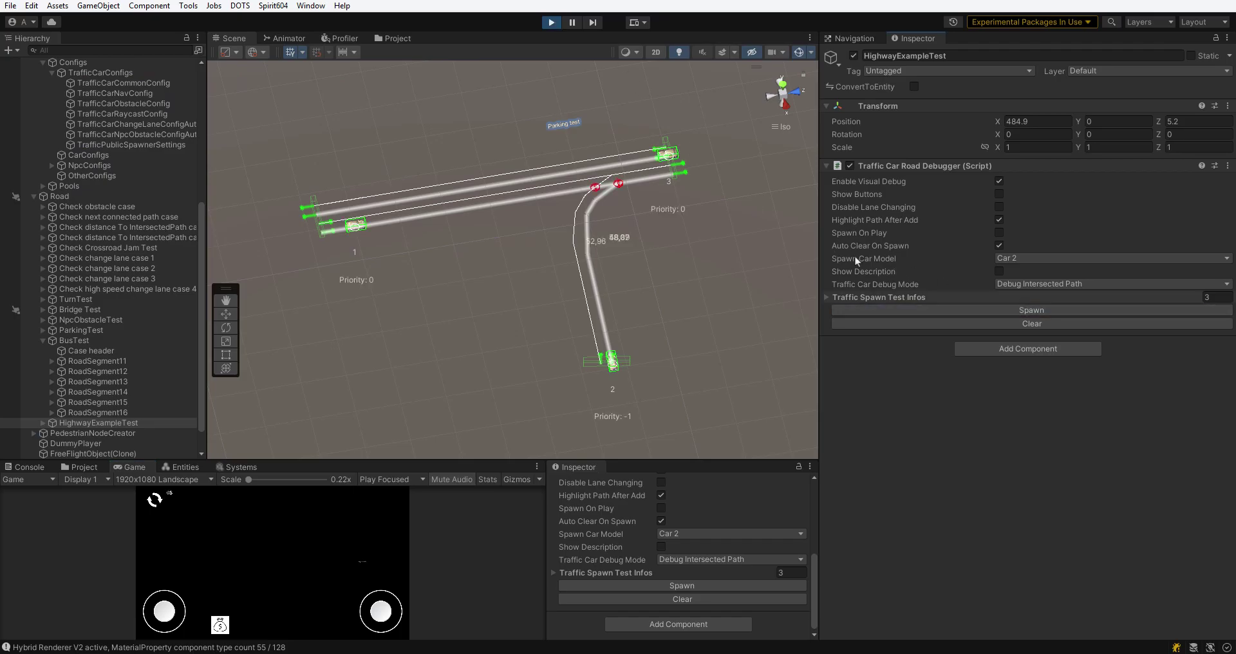
scroll(736, 226, "up", 3)
scroll(714, 251, "up", 3)
scroll(698, 292, "up", 3)
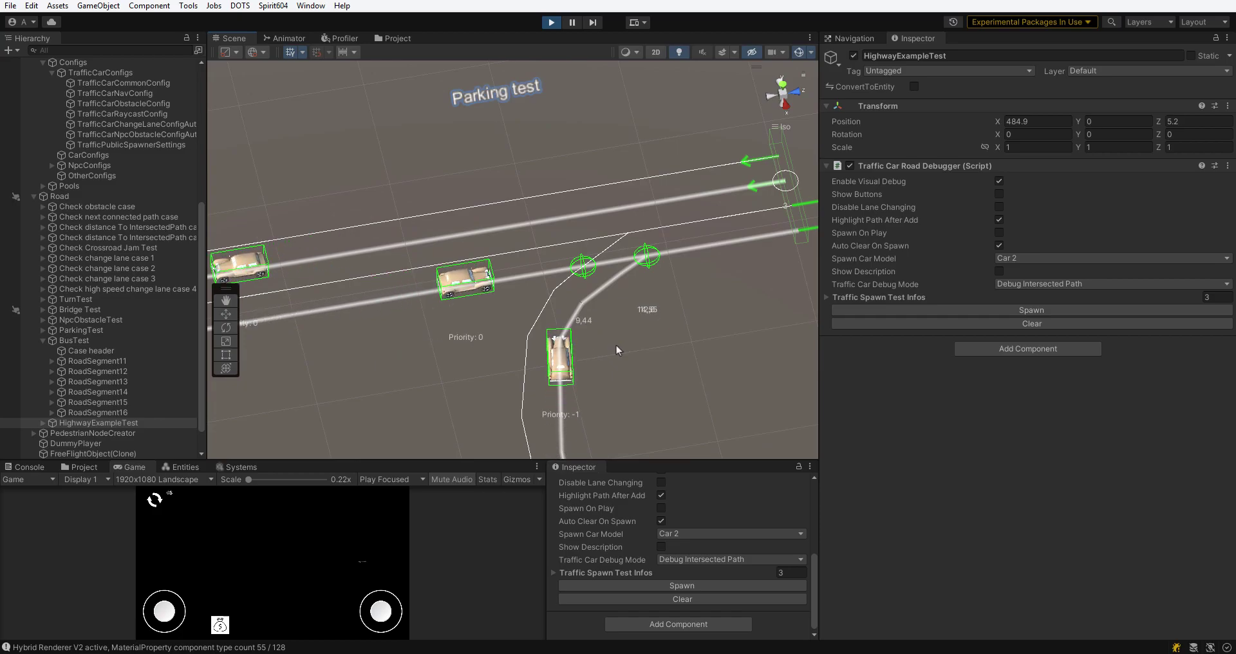
scroll(637, 338, "down", 2)
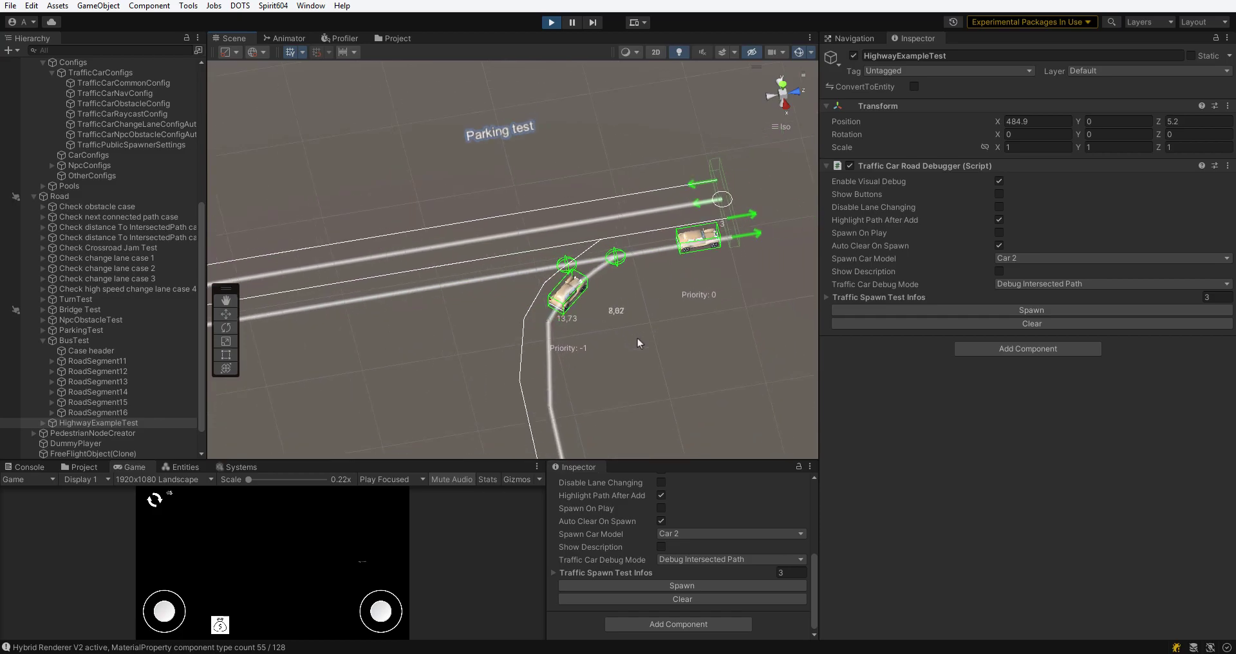
scroll(637, 338, "down", 2)
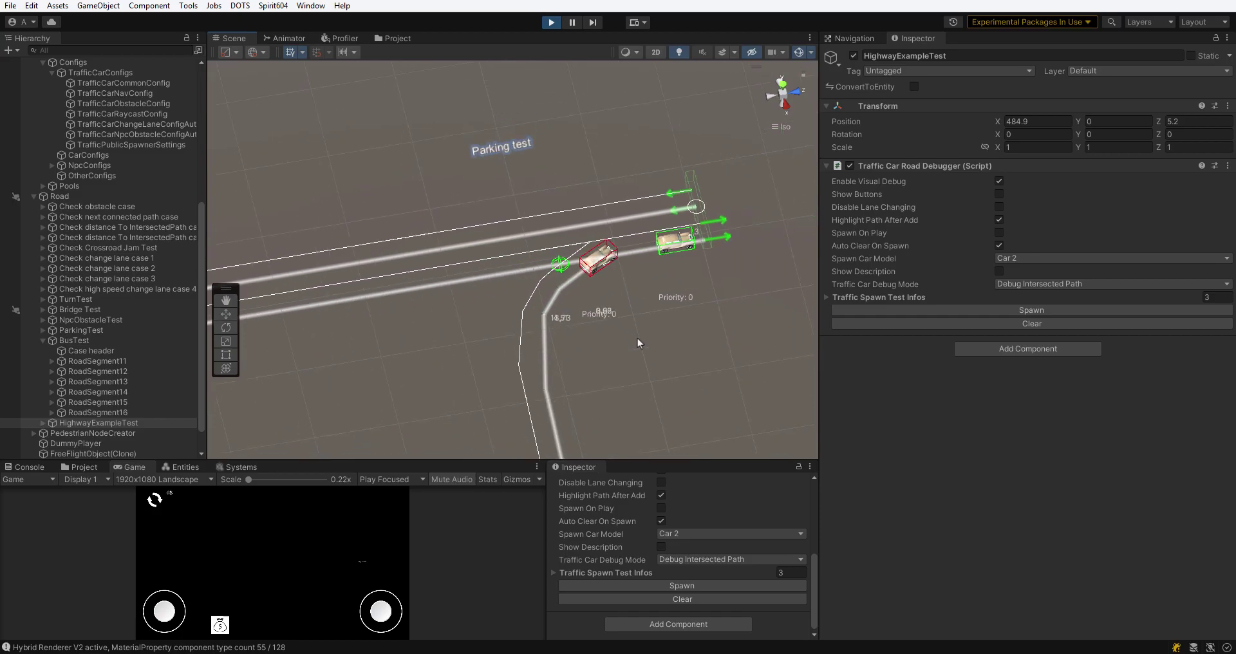
scroll(637, 343, "down", 1)
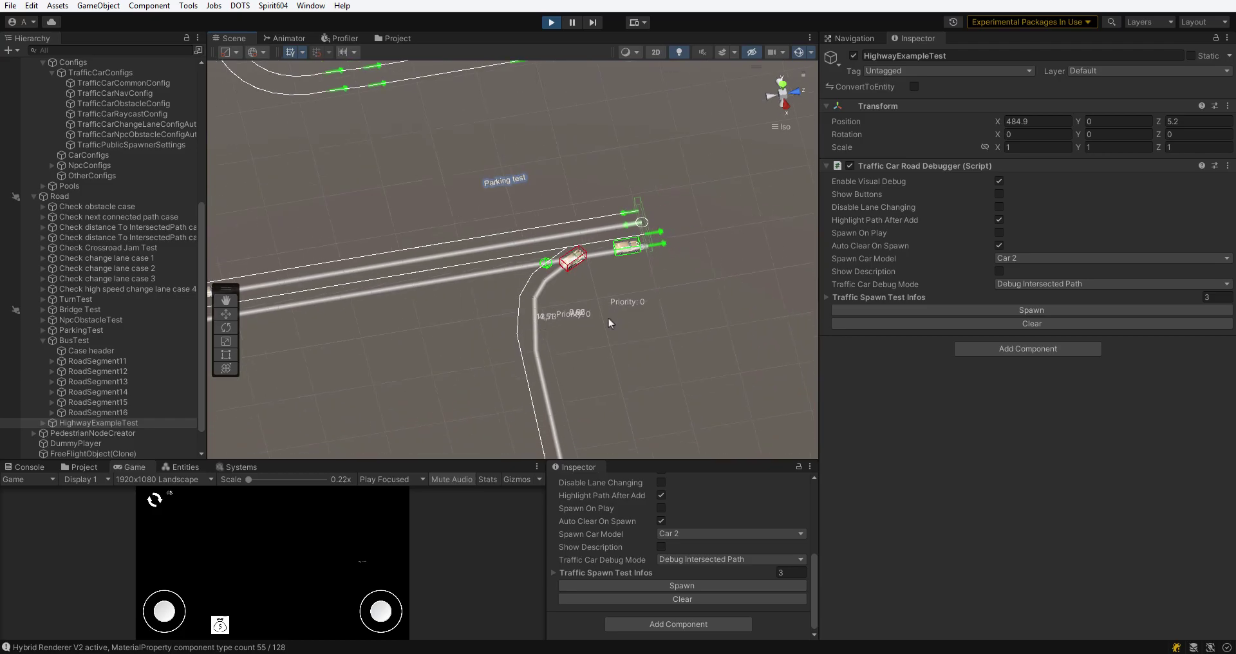
left_click(924, 326)
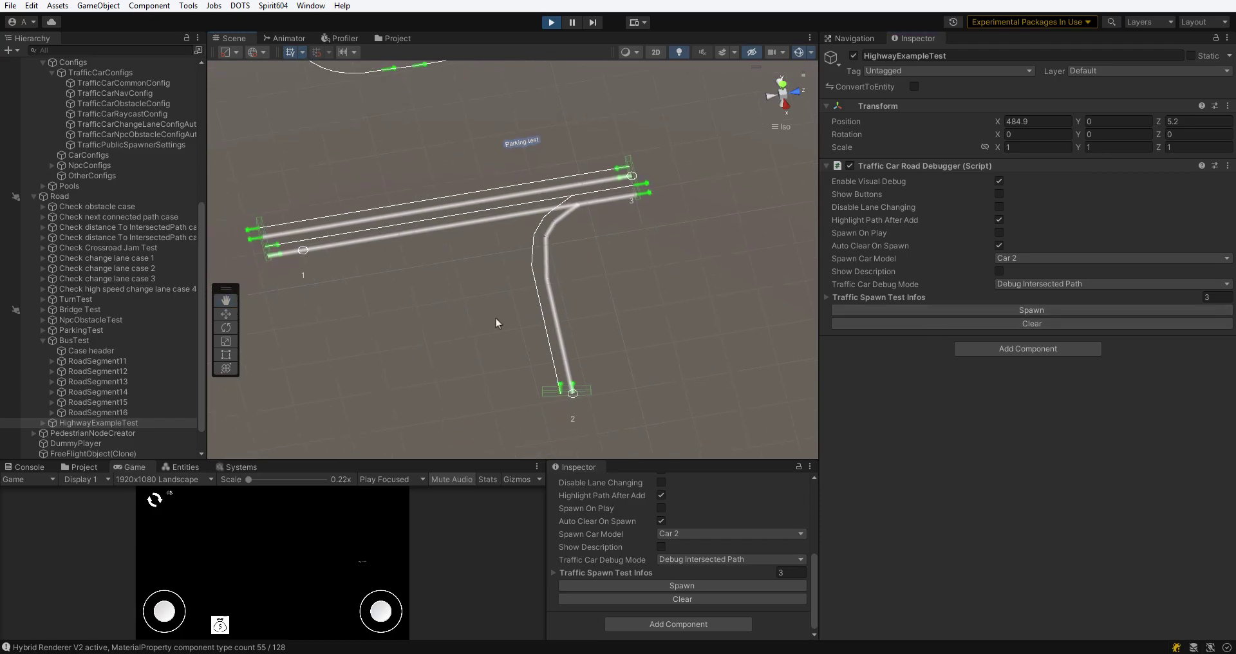
Expand the highway case's spawn infos and path hierarchy, and examine the settings of TrafficNode3's second Path(Clone).
left_click(541, 304)
scroll(147, 347, "down", 2)
left_click(137, 302)
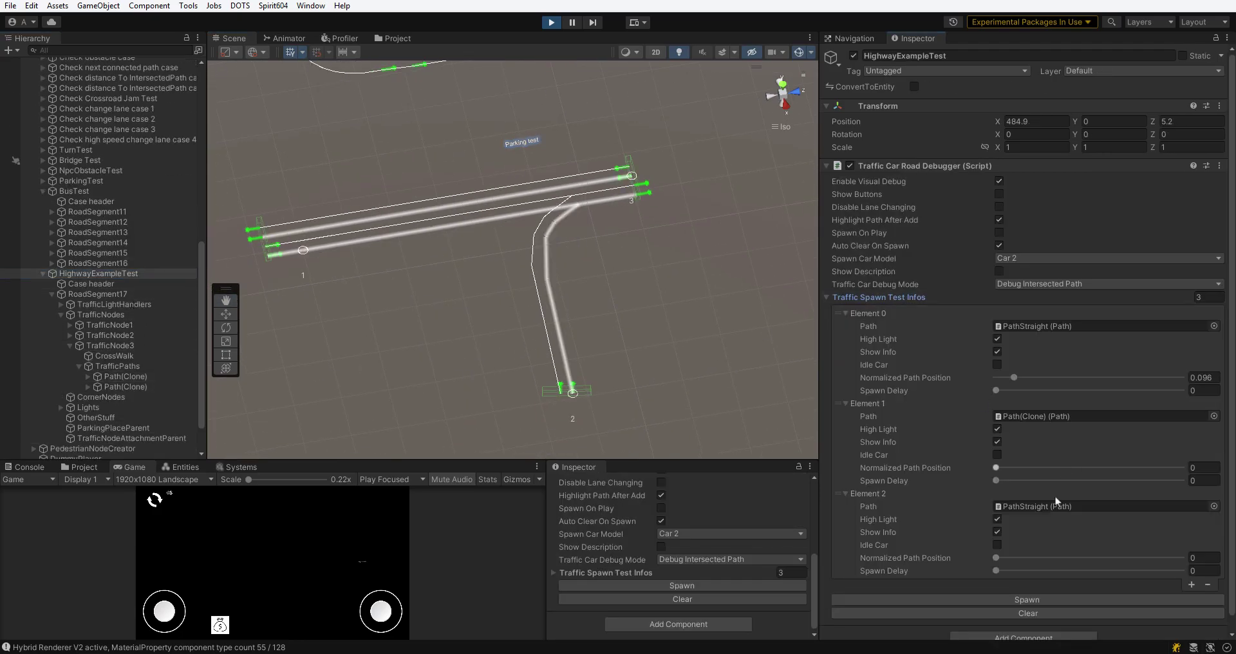
double_click(125, 386)
scroll(1008, 577, "down", 3)
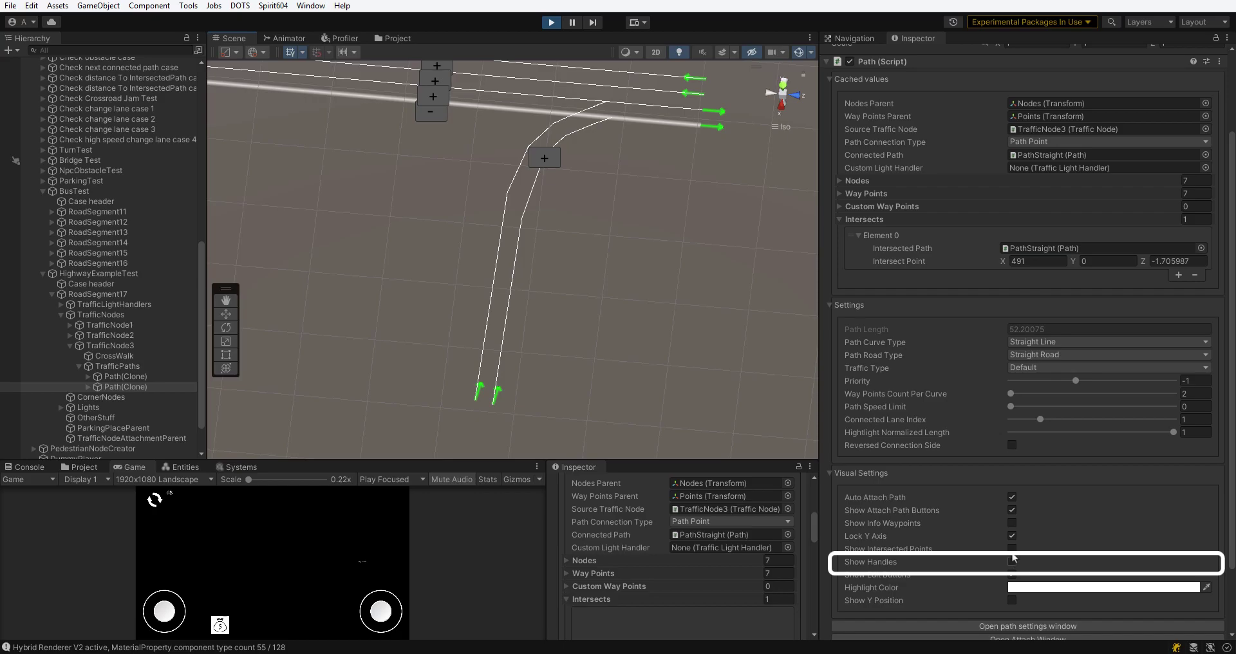
scroll(1018, 484, "up", 3)
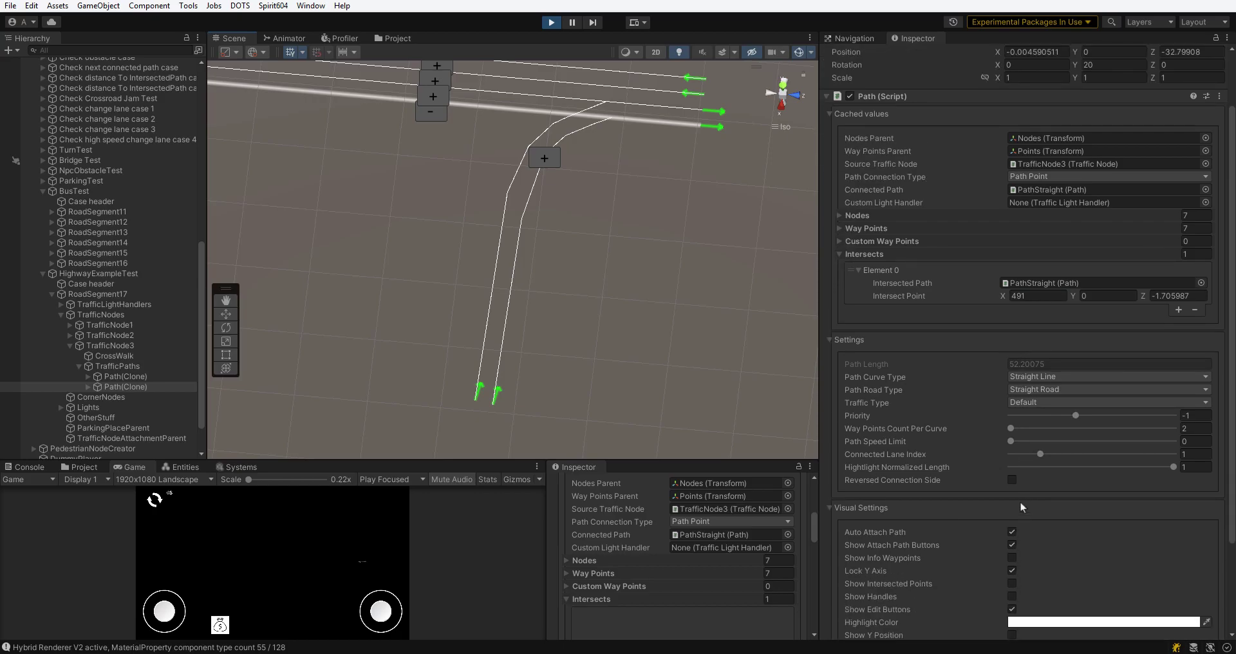